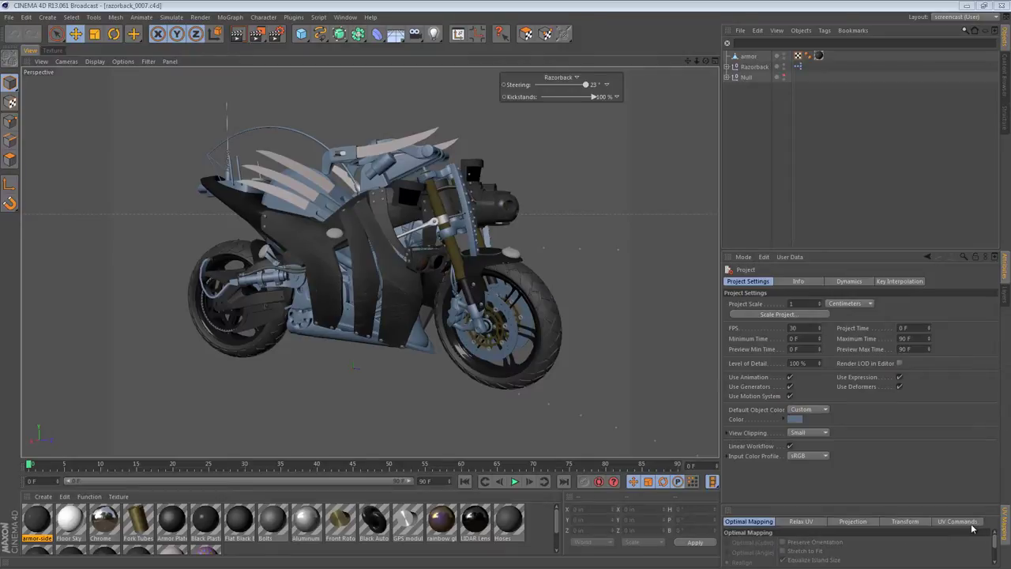
Examine the motorcycle's side armor plates and the area around the front fork and right arm pivot from several angles
right_click_drag(384, 309, 513, 306, "alt")
mouse_move(513, 306)
left_mouse_down("alt")
mouse_move(486, 279)
mouse_move(489, 311)
left_mouse_up("alt")
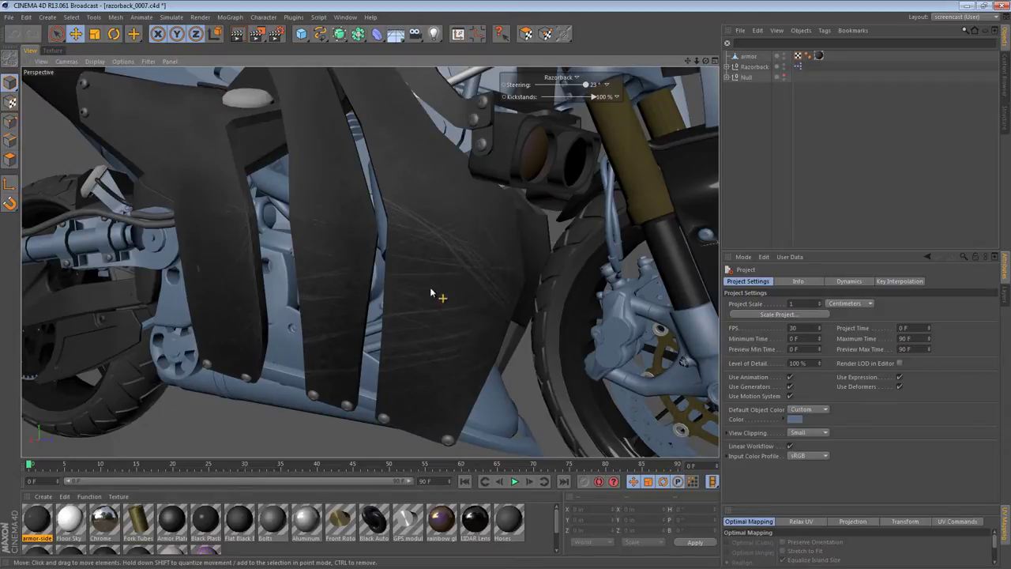
scroll(507, 225, "down", 10)
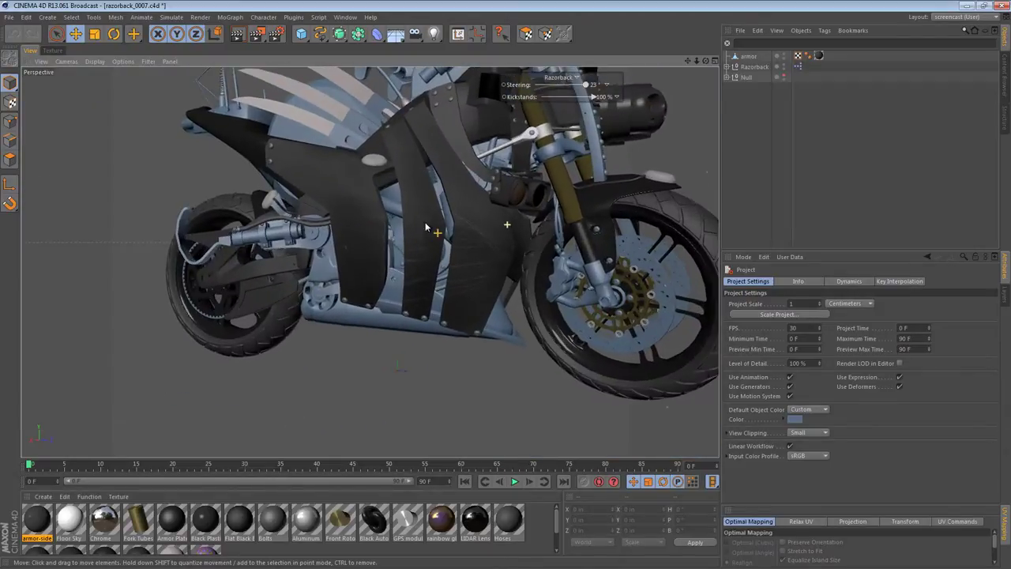
left_click_drag(425, 227, 465, 253, "alt")
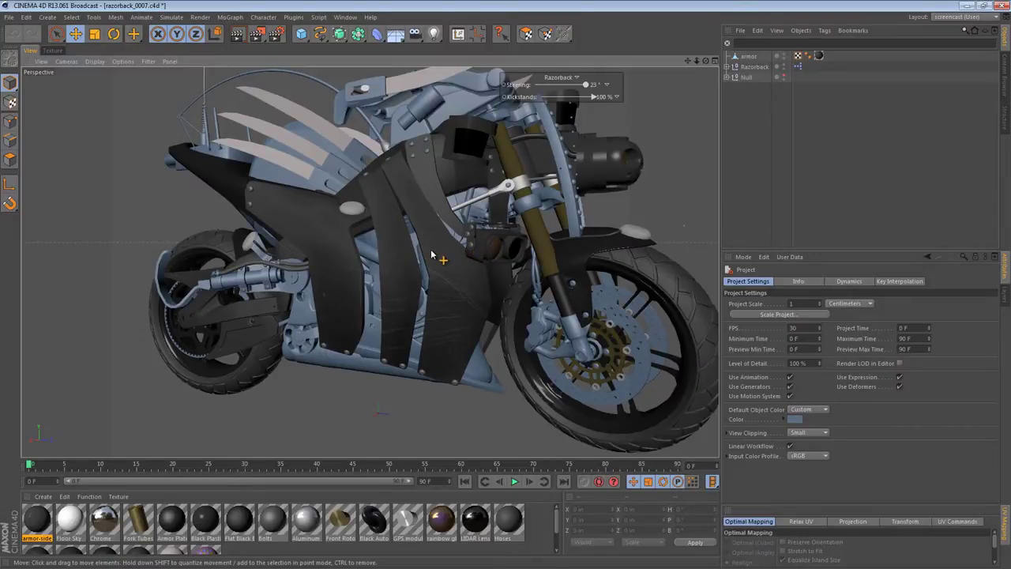
left_click_drag(388, 261, 463, 260, "alt")
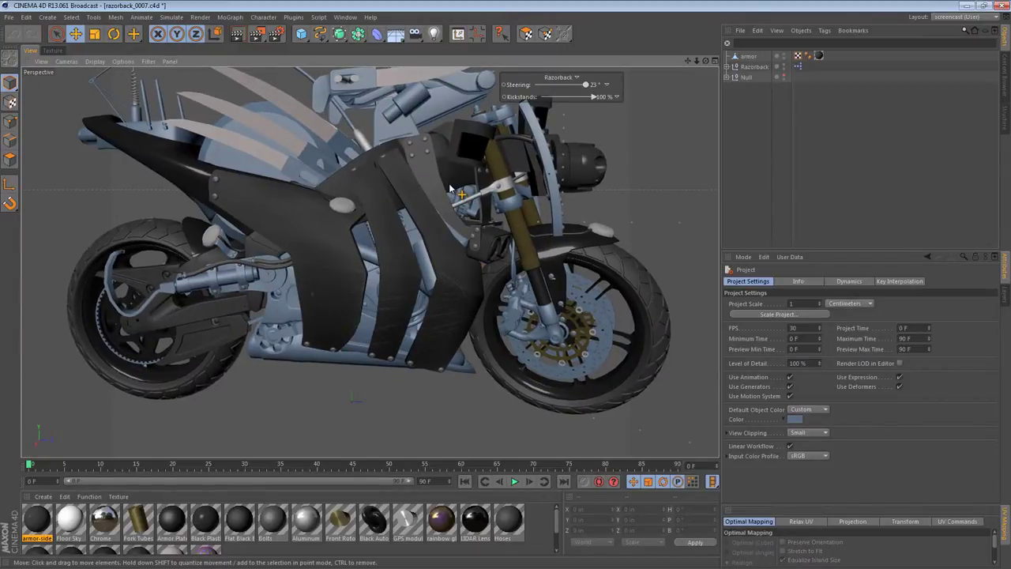
middle_click_drag(427, 123, 422, 242, "alt")
right_click_drag(422, 242, 461, 212, "alt")
left_click_drag(463, 215, 380, 274, "alt")
right_click_drag(372, 255, 521, 266, "alt")
middle_click_drag(446, 259, 406, 189, "alt")
right_click_drag(478, 126, 442, 136, "alt")
left_click_drag(442, 136, 402, 146, "alt")
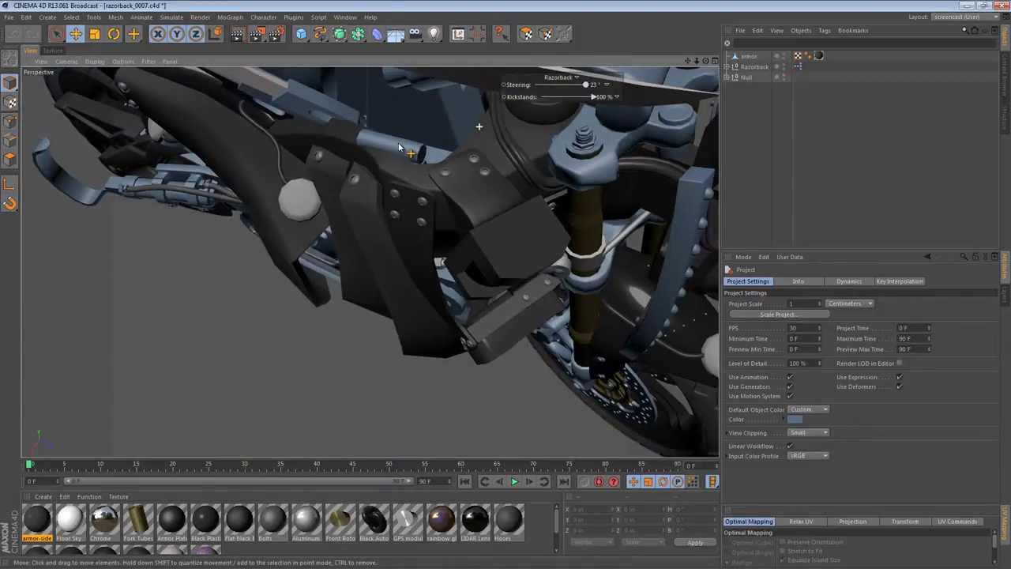
Select the Right pivot null in the Right Arm hierarchy and rotate it to a bank angle of about 94.6°
left_click(423, 158)
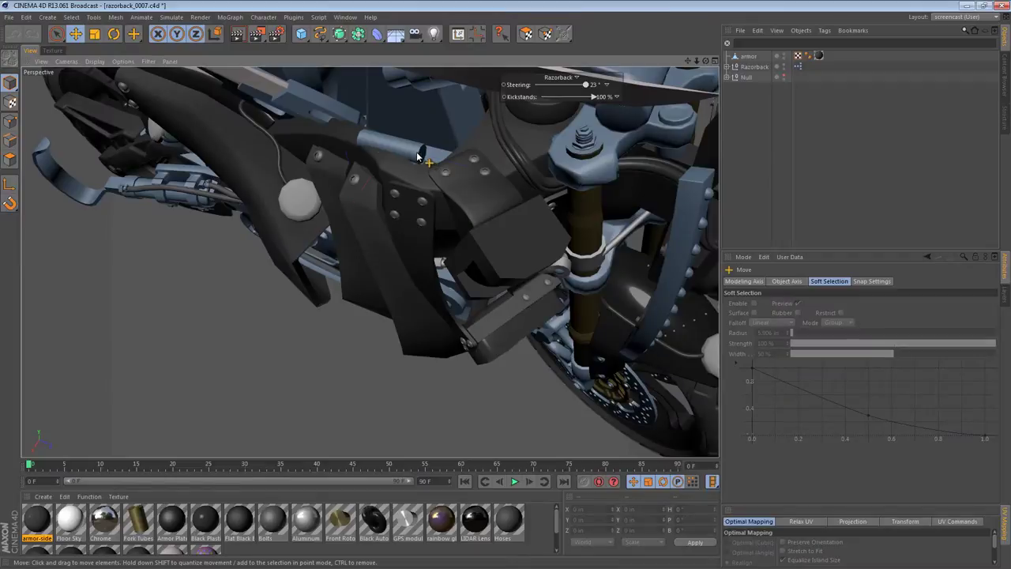
left_click(734, 66, "ctrl")
left_click(777, 141)
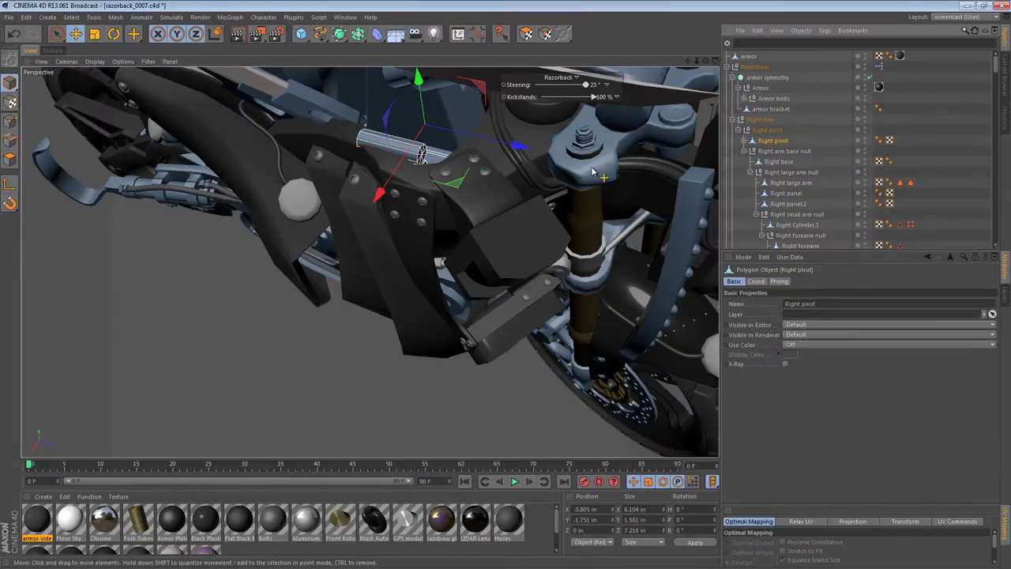
left_click(757, 132)
key("r")
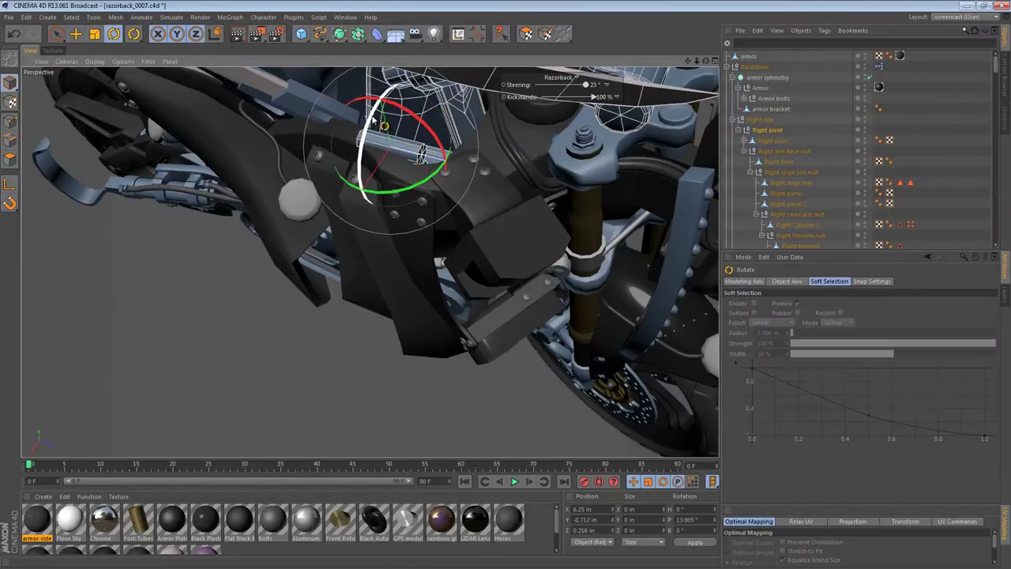
mouse_move(372, 125)
left_mouse_down()
mouse_move(357, 168)
mouse_move(408, 103)
mouse_move(340, 79)
mouse_move(368, 116)
left_mouse_up()
Examine the pivot joints of both arms up close, in shaded and in wireframe display
middle_click_drag(385, 85, 357, 180, "alt")
right_click_drag(354, 175, 447, 165, "alt")
left_click_drag(395, 187, 392, 129, "alt")
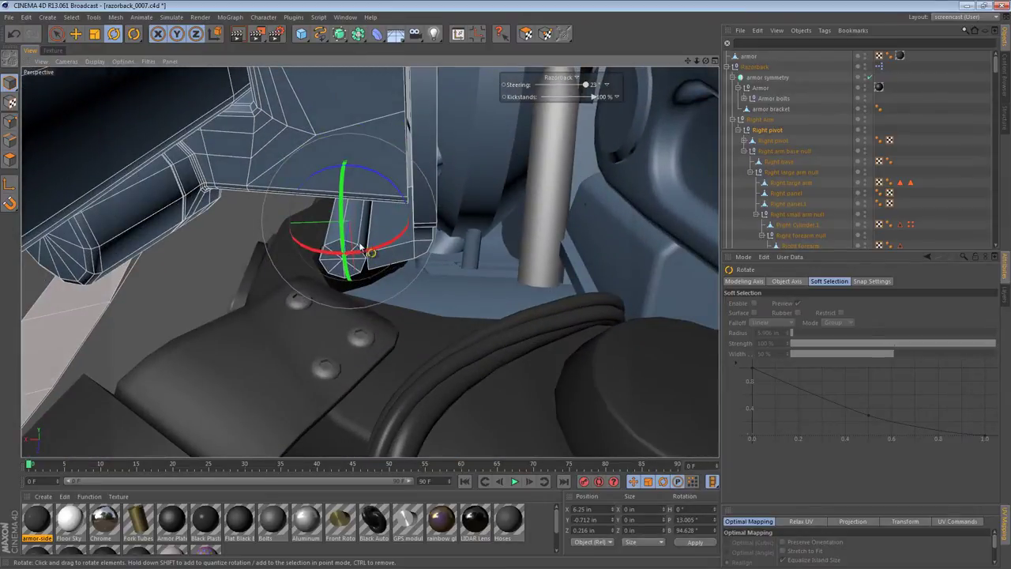
left_click_drag(598, 155, 462, 157, "alt")
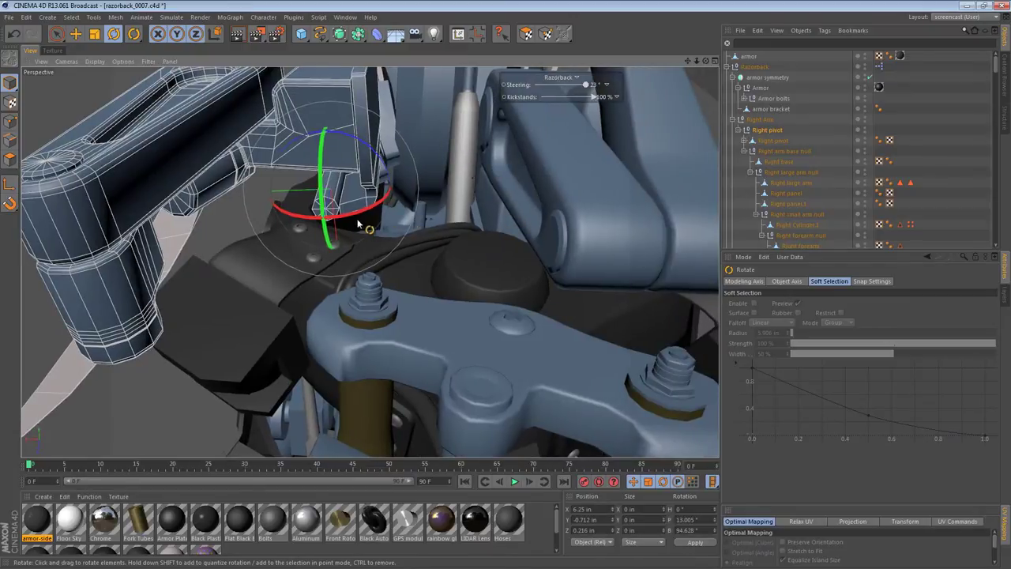
key("n")
key("g")
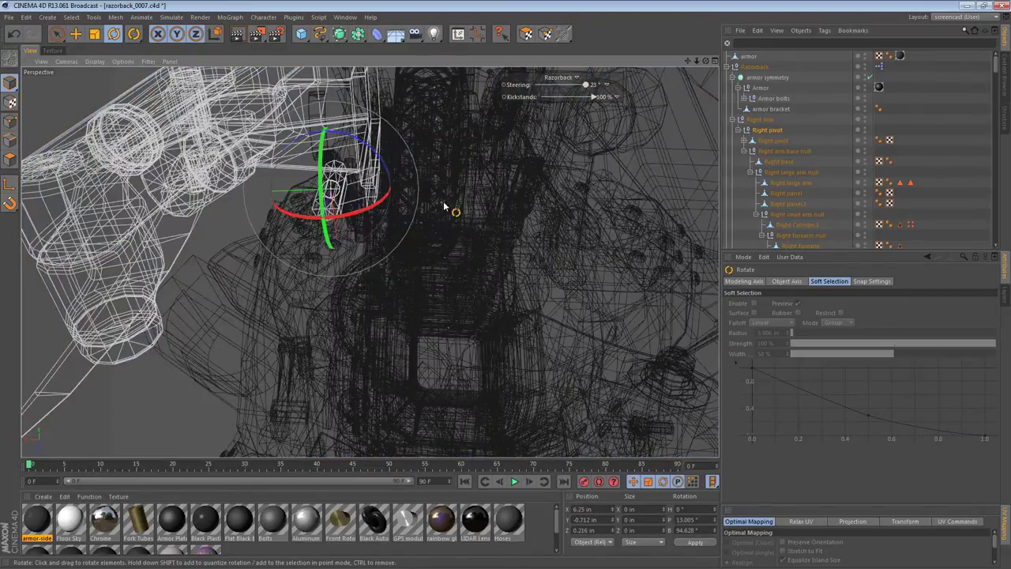
mouse_move(587, 191)
left_mouse_down("alt")
mouse_move(550, 179)
mouse_move(506, 209)
mouse_move(428, 225)
left_mouse_up("alt")
key("n")
key("a")
key("e")
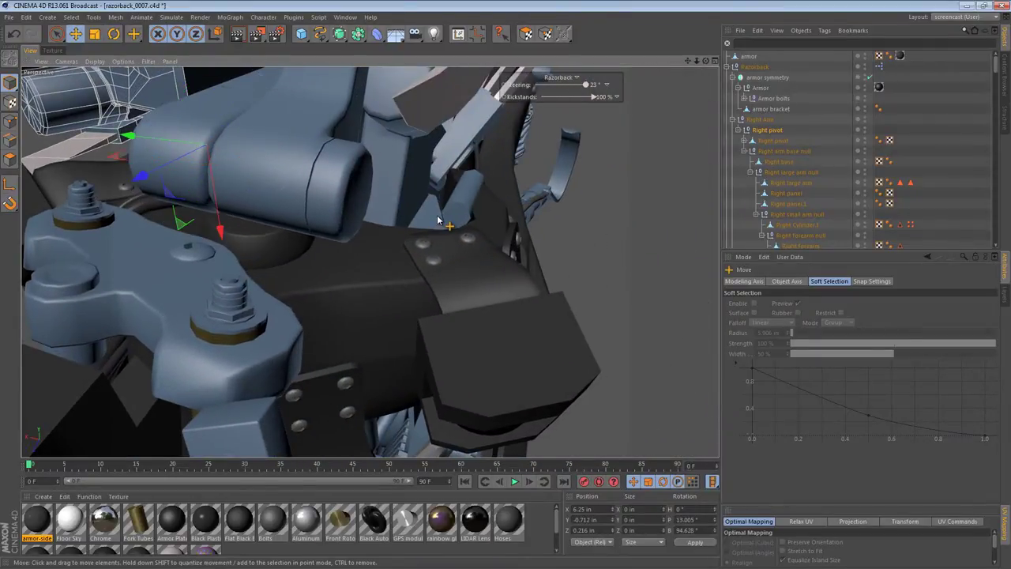
Edit the Right pivot and Left pivot meshes together as polygons in wireframe display and select all their polygons
left_click(439, 220)
left_click_drag(390, 204, 355, 189, "alt")
left_click(355, 190, "shift")
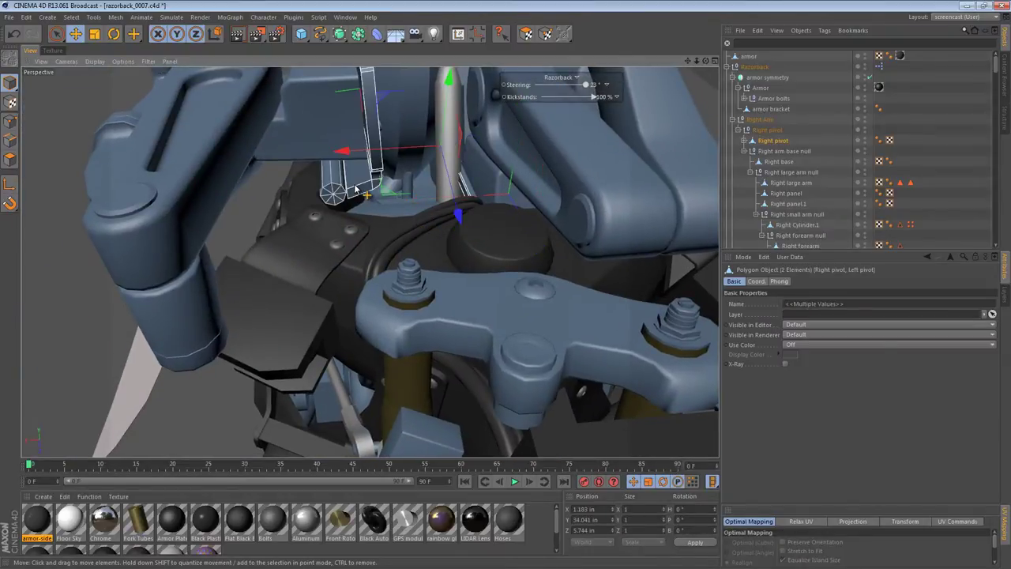
left_click(9, 158)
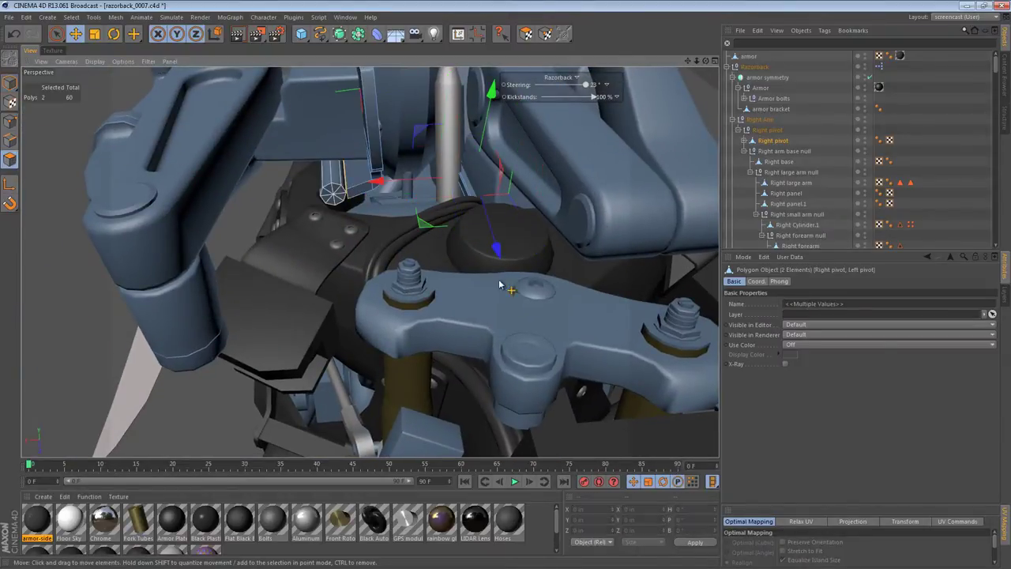
key("n")
key("g")
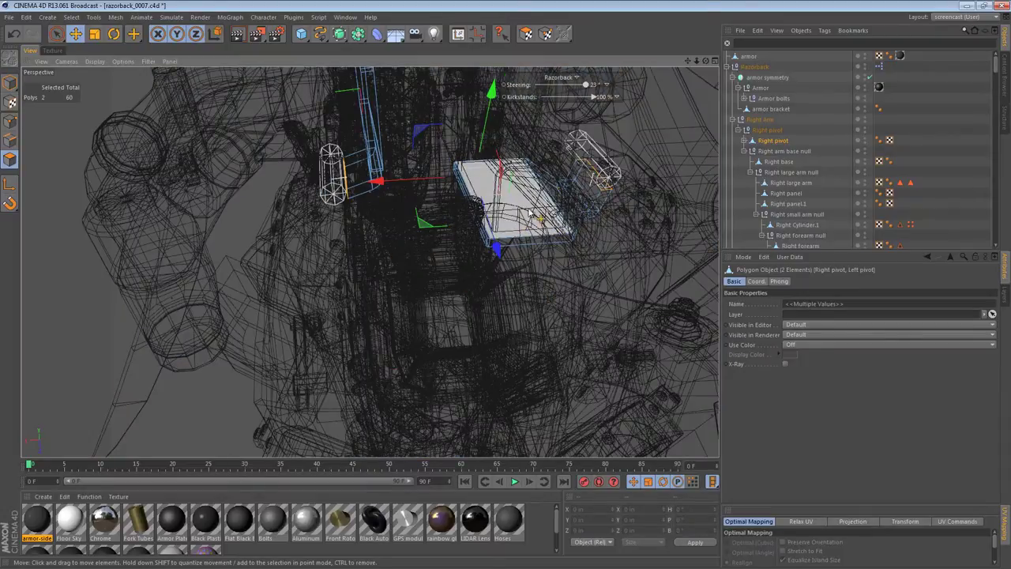
key("ctrl+a")
left_click_drag(519, 172, 486, 177, "alt")
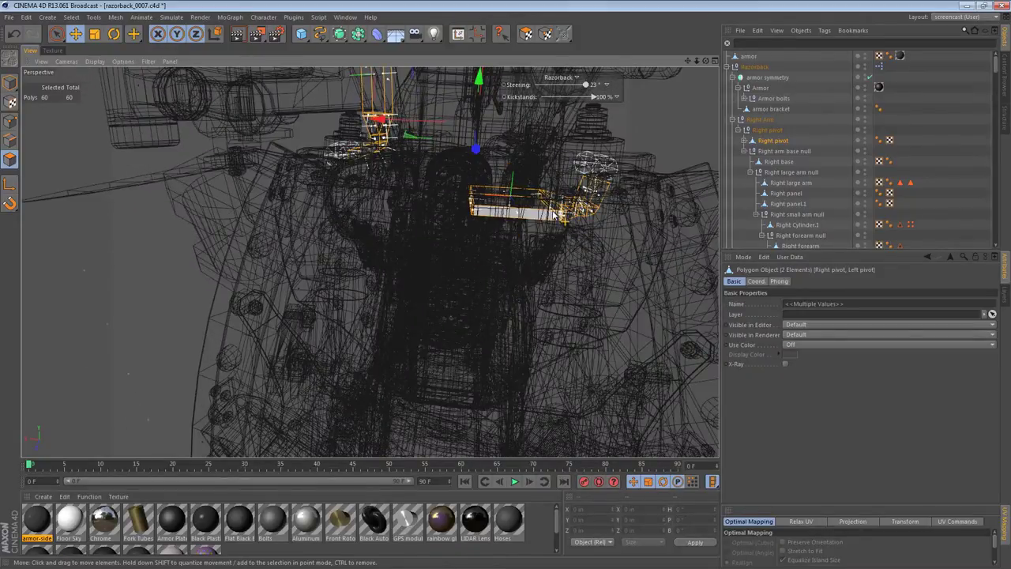
left_click_drag(556, 214, 474, 225, "alt")
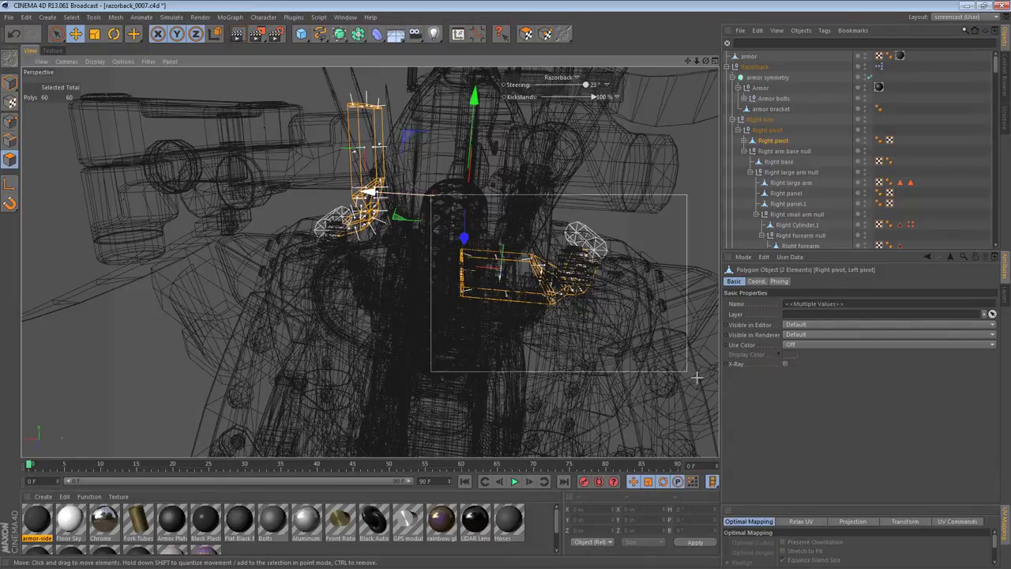
Reverse the normals of the Left pivot's polygons and check the Right pivot's cylinder
left_click_drag(697, 377, 698, 381)
key("u")
key("r")
left_click_drag(471, 244, 484, 291, "alt")
right_click_drag(426, 328, 481, 335, "alt")
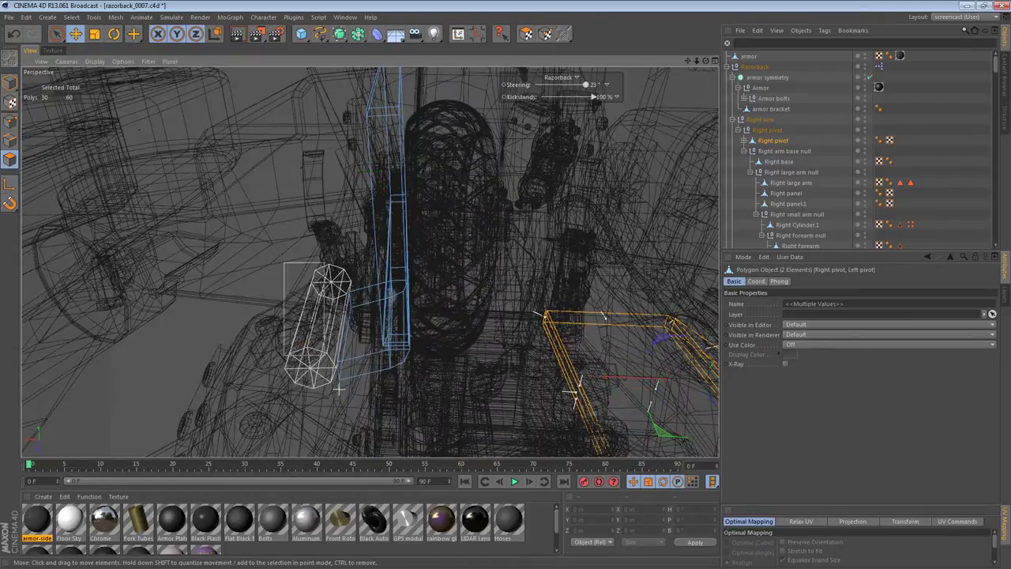
left_click_drag(357, 434, 358, 435)
Extrude one side polygon on each pivot's cylinder by 0.52 in
left_click_drag(581, 399, 387, 295, "alt")
key("e")
left_click(512, 234, "shift")
left_click_drag(295, 261, 377, 243, "alt")
key("d")
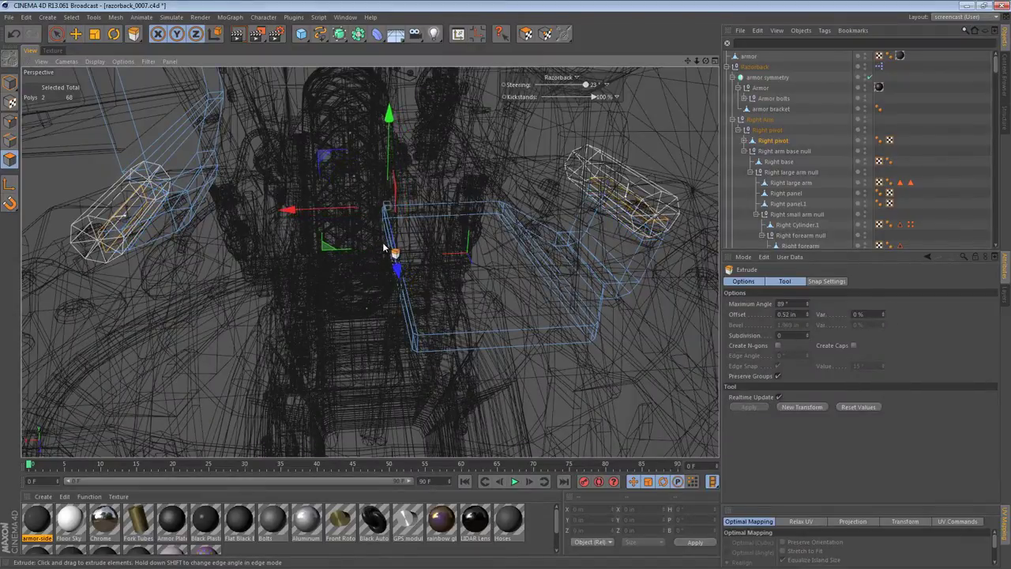
key("e")
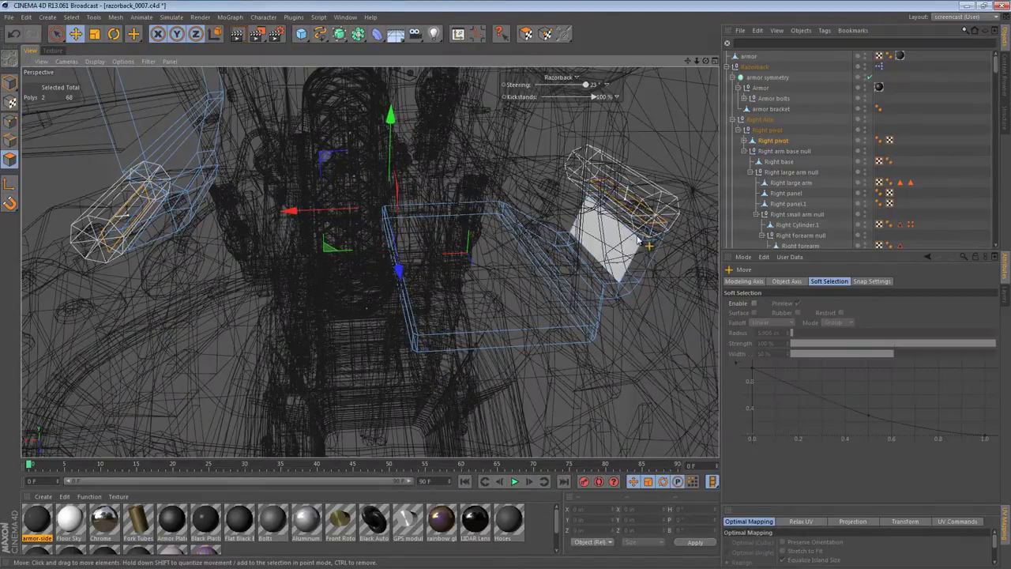
Move the end polygon of both pivot extrusions inward along its normal by about 0.5 in, and return to model mode with nothing selected
left_click(642, 235)
left_click(659, 230)
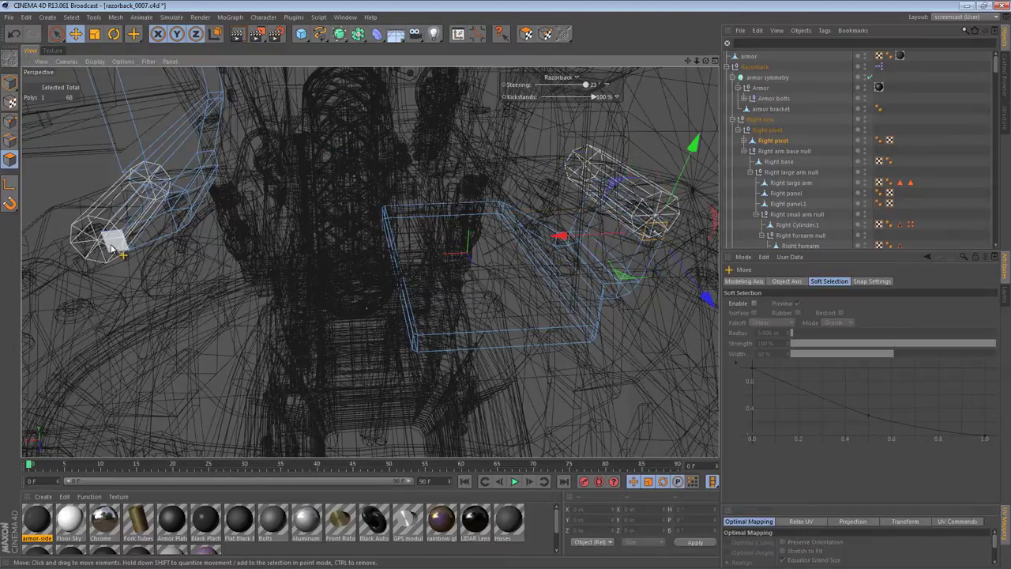
left_click(111, 247, "shift")
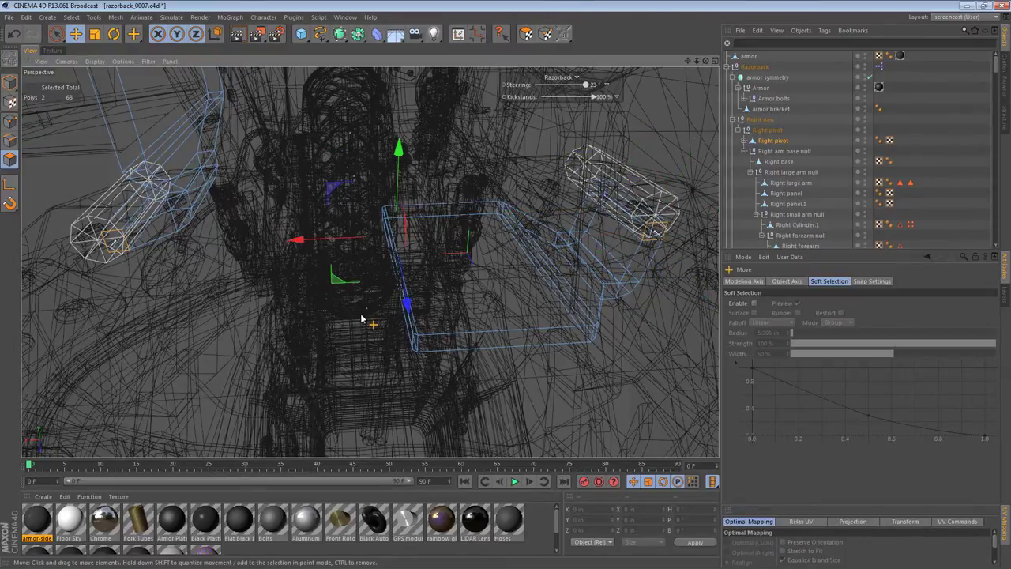
key("n")
key("a")
left_click_drag(162, 229, 243, 217, "alt")
key("m")
key("z")
left_click_drag(248, 194, 209, 199)
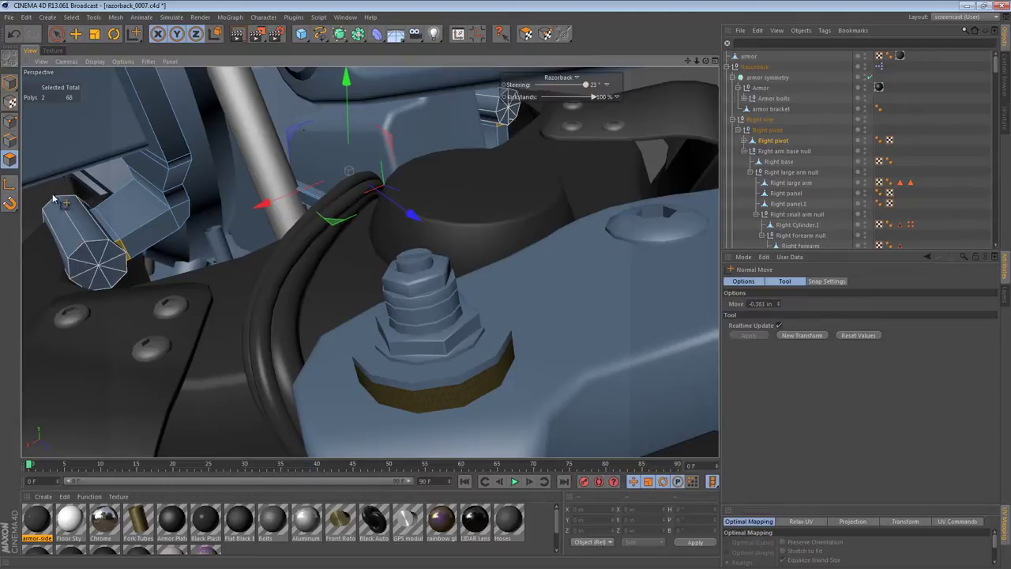
left_click(9, 84)
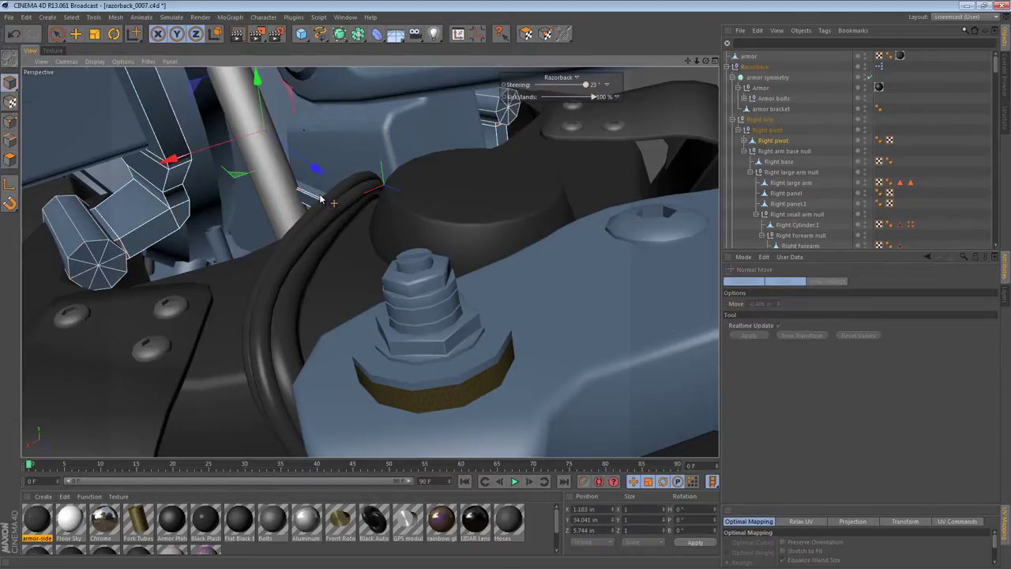
key("ctrl+shift+a")
Rotate the Right large arm null outward to a pitch of about 44.7°
right_click_drag(463, 164, 397, 150, "alt")
middle_click_drag(480, 195, 431, 242, "alt")
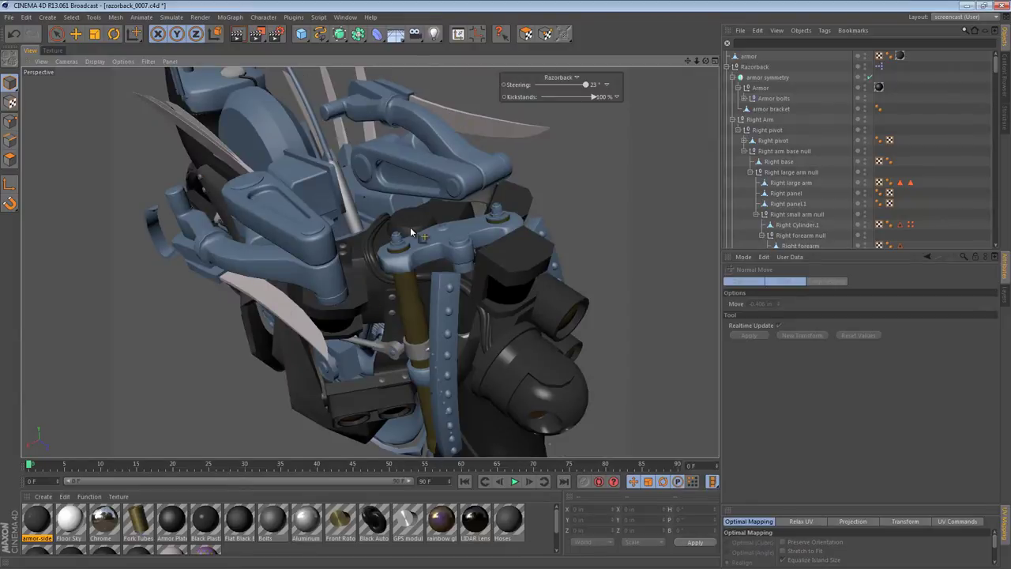
left_click(75, 36)
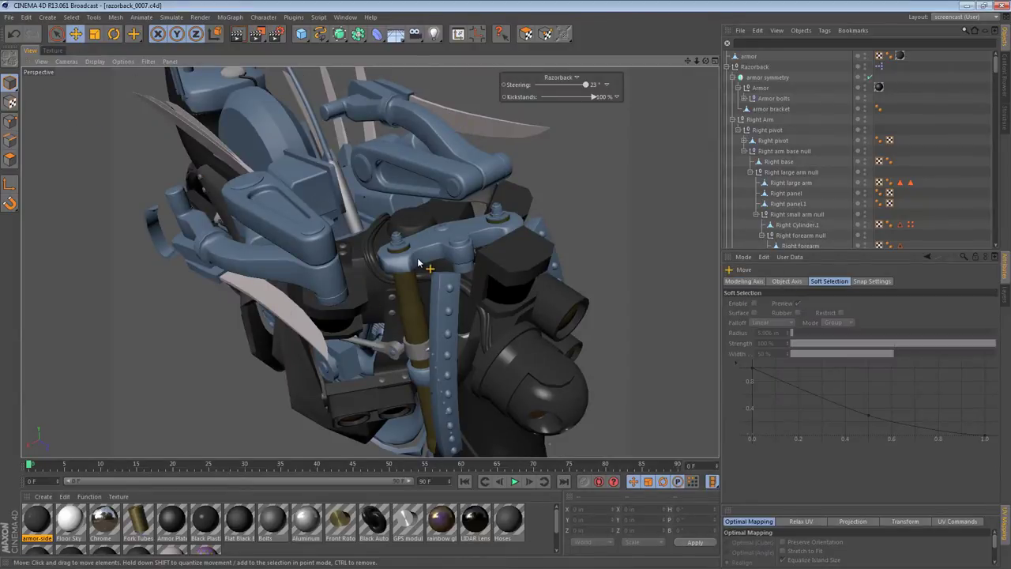
left_click(258, 182)
left_click_drag(269, 207, 577, 243, "alt")
left_click(791, 172)
key("r")
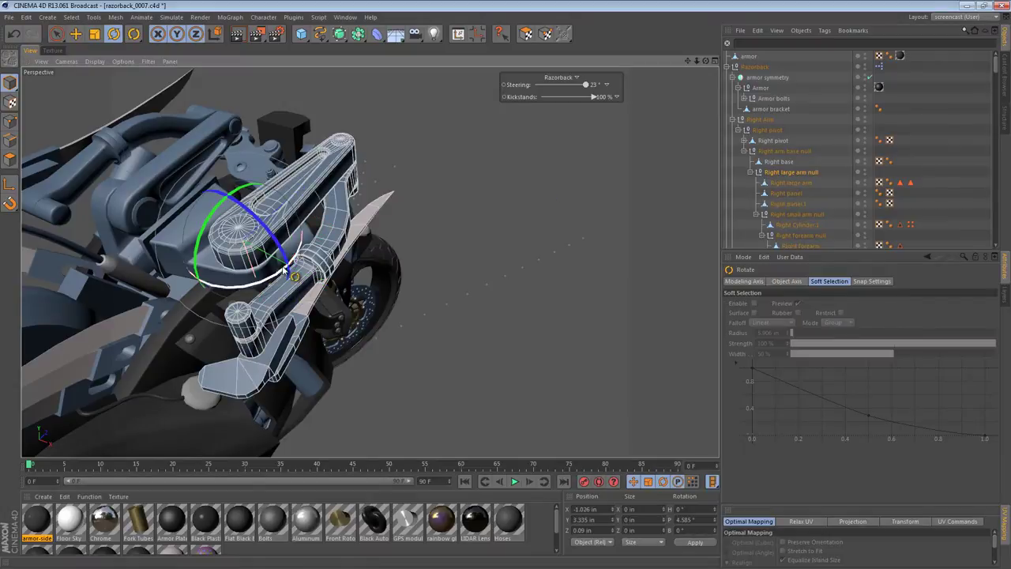
left_click_drag(300, 249, 284, 286)
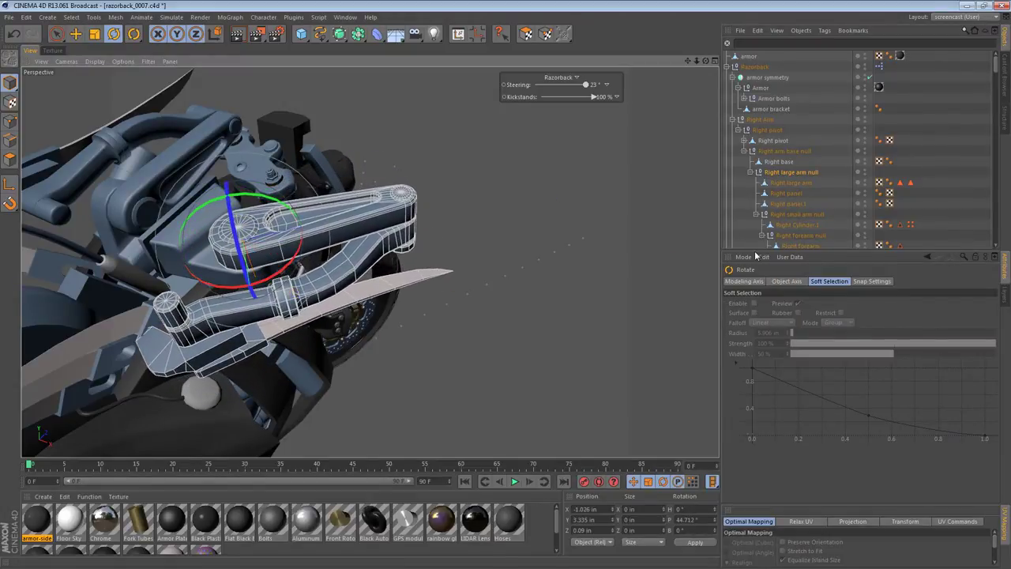
Rotate the Right small arm null and the Right forearm null to unfold the lower part of the right arm
left_click(782, 214)
left_click_drag(401, 293, 393, 319)
left_click_drag(422, 278, 403, 229, "alt")
left_click(796, 236)
key("r")
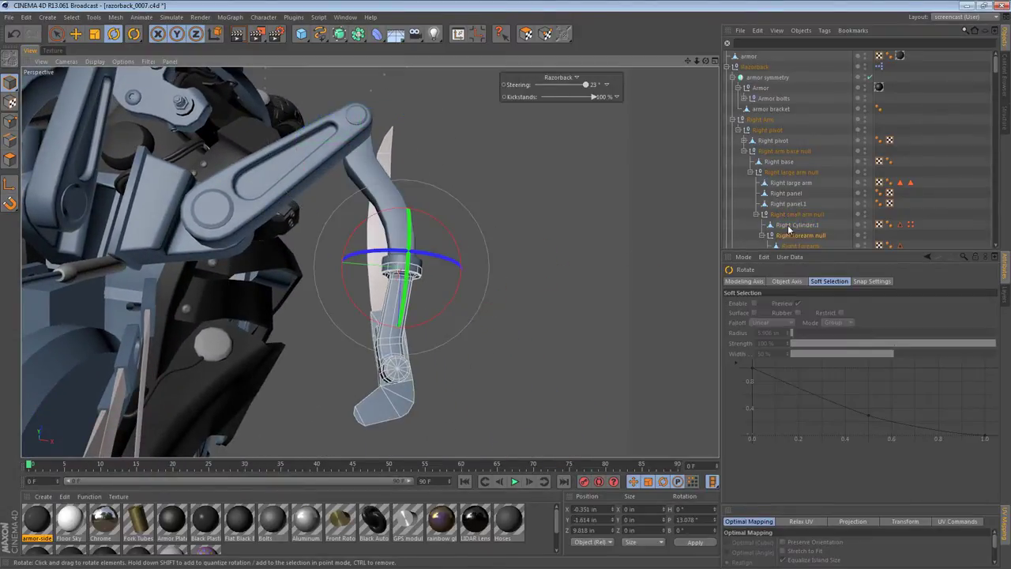
left_click_drag(388, 267, 468, 261)
Rotate the Right end arm null to a pitch of about -130.5° and review the arm's pose
scroll(825, 248, "down", 2)
left_click(806, 193)
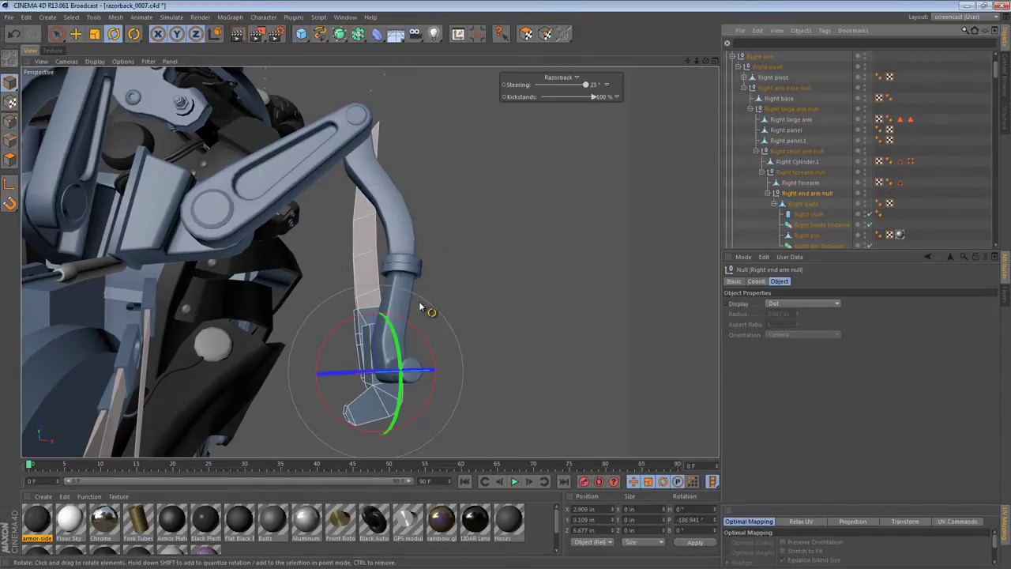
left_click_drag(335, 331, 335, 198)
left_click_drag(370, 168, 207, 81, "alt")
right_click_drag(200, 131, 297, 142, "alt")
middle_click_drag(333, 163, 316, 224, "alt")
left_click_drag(371, 261, 334, 217, "alt")
right_click_drag(336, 216, 314, 215, "alt")
left_click_drag(373, 238, 331, 291, "alt")
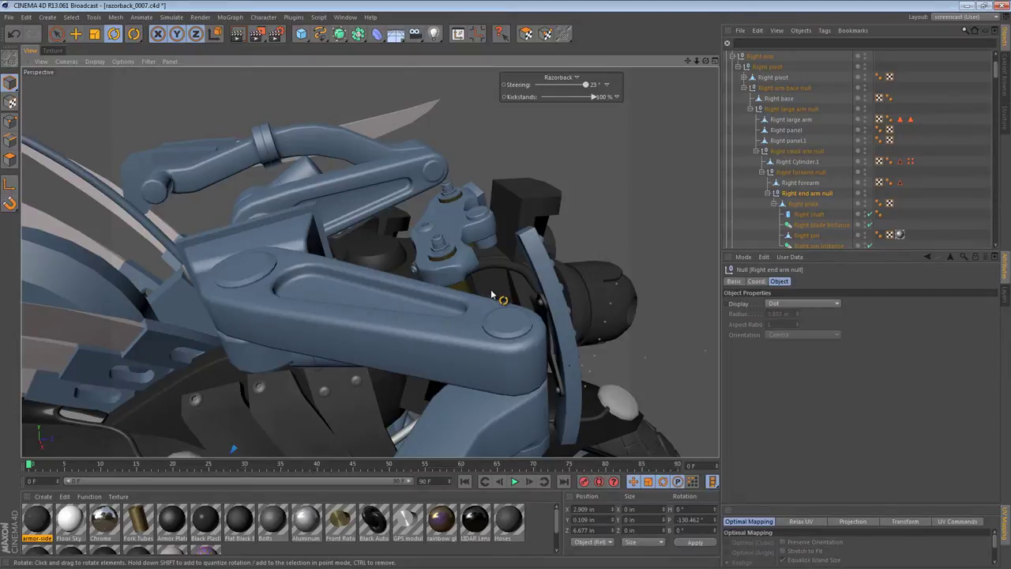
Select the polygon loop running around the outer side wall of Right large arm
left_click(308, 292)
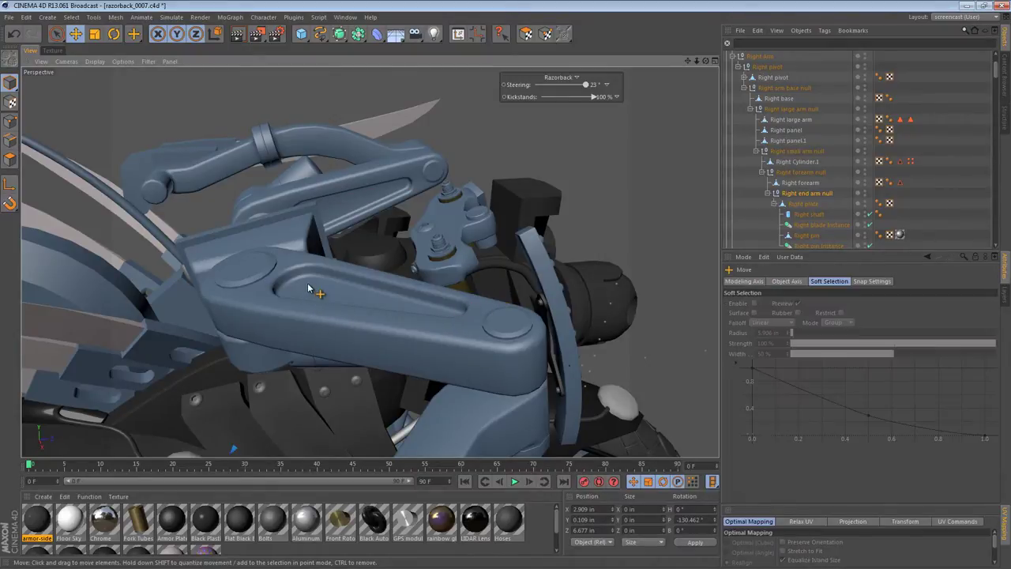
key("e")
left_click_drag(316, 289, 458, 331, "alt")
middle_click_drag(451, 316, 457, 241, "alt")
right_click_drag(387, 250, 408, 250, "alt")
left_click_drag(409, 254, 364, 204, "alt")
left_click(9, 159)
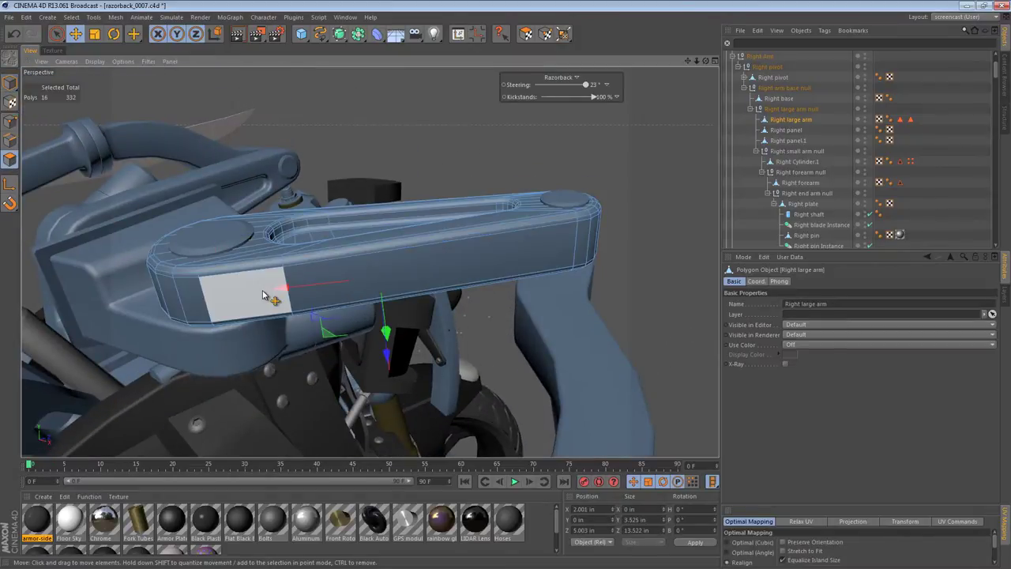
key("u")
key("l")
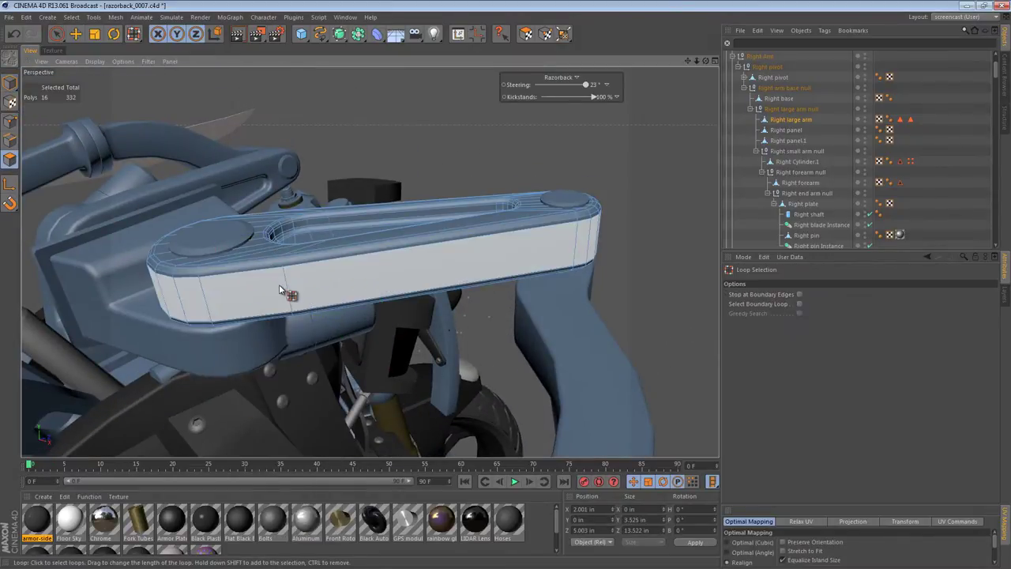
left_click(284, 290)
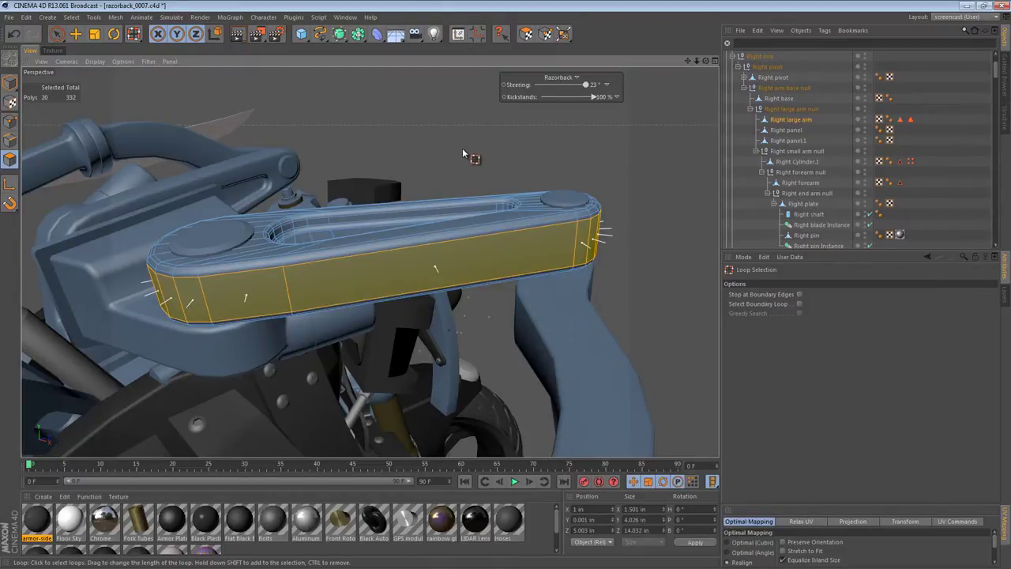
Apply the 2048 material to Right large arm and examine how its pattern maps onto the side wall
left_click_drag(481, 153, 557, 149, "alt")
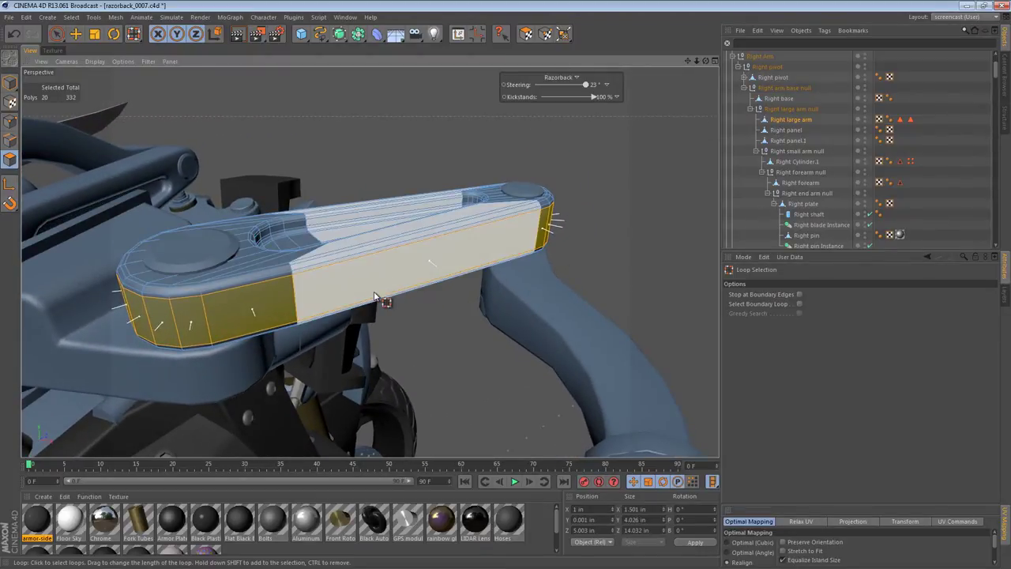
left_click_drag(375, 296, 368, 245, "alt")
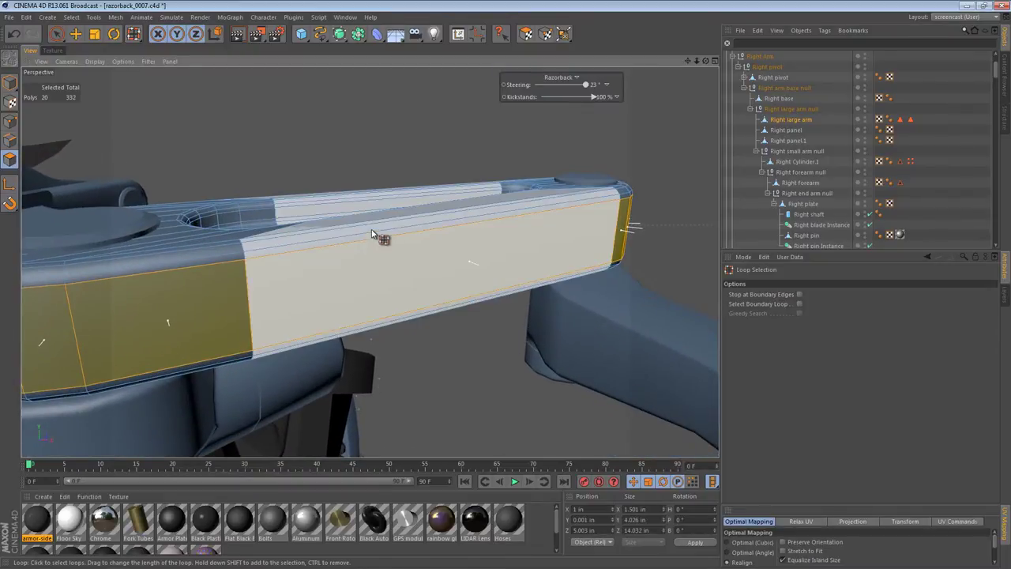
left_click(376, 240, "shift")
right_click_drag(419, 289, 364, 291, "alt")
left_click_drag(365, 275, 376, 300, "alt")
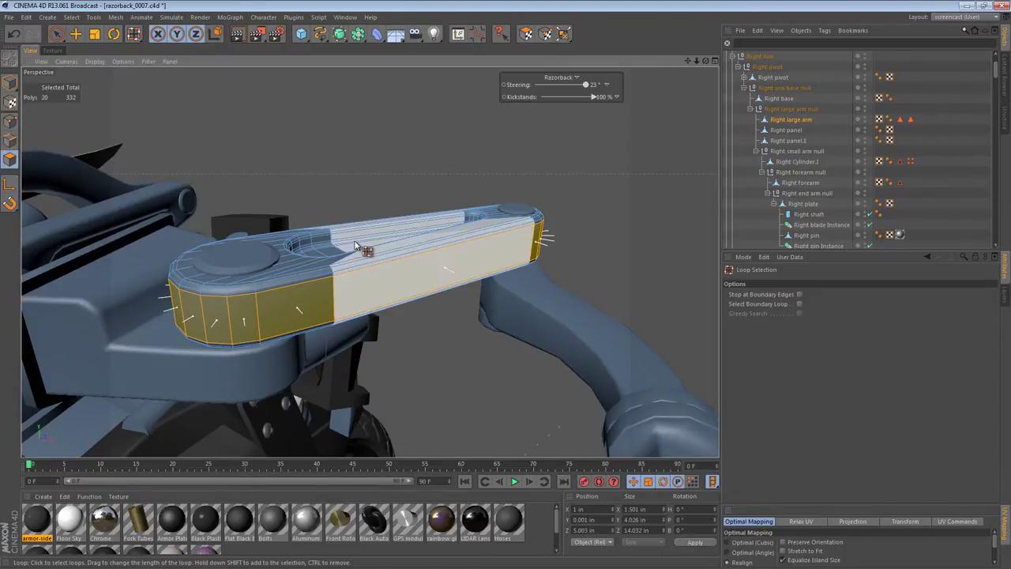
left_click_drag(491, 204, 490, 245, "alt")
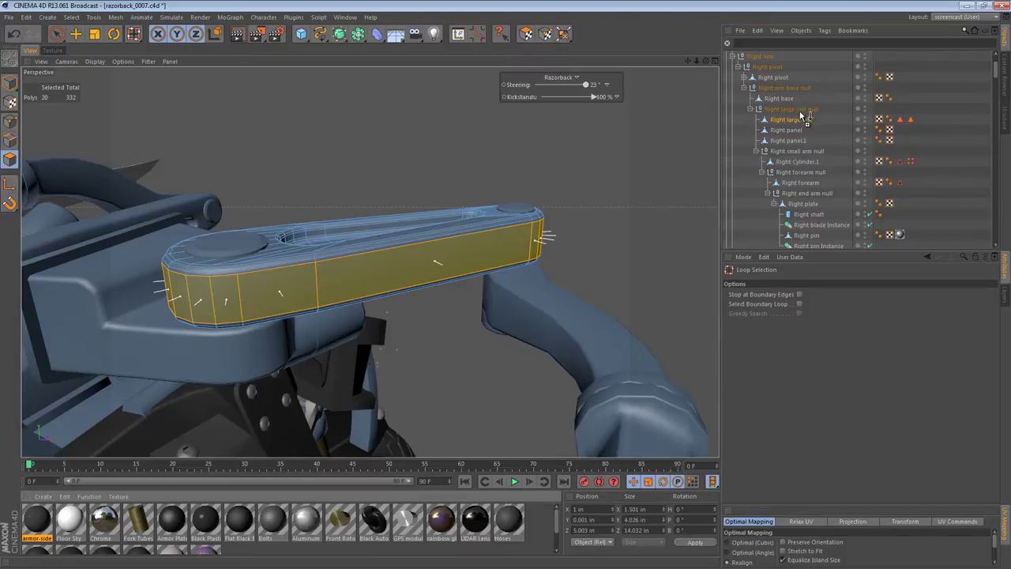
left_click_drag(786, 124, 787, 121)
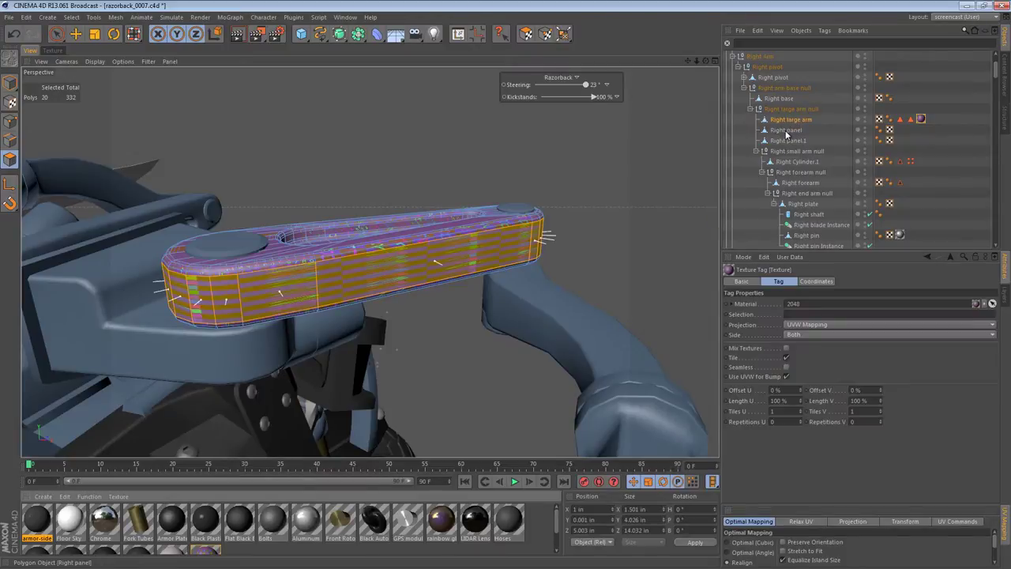
right_click_drag(318, 255, 381, 253, "alt")
middle_click_drag(360, 248, 390, 225, "alt")
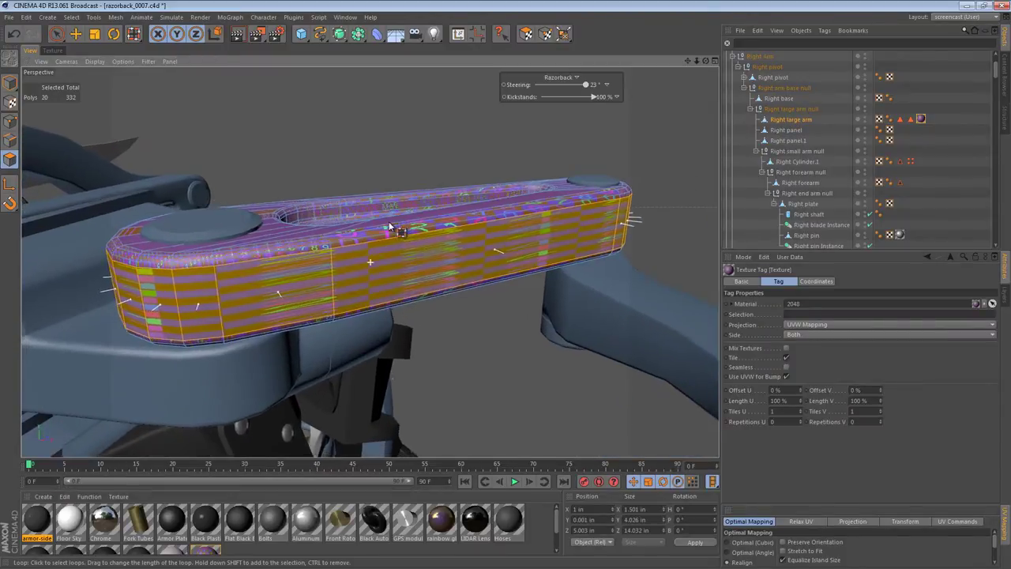
left_click_drag(390, 226, 406, 285, "alt")
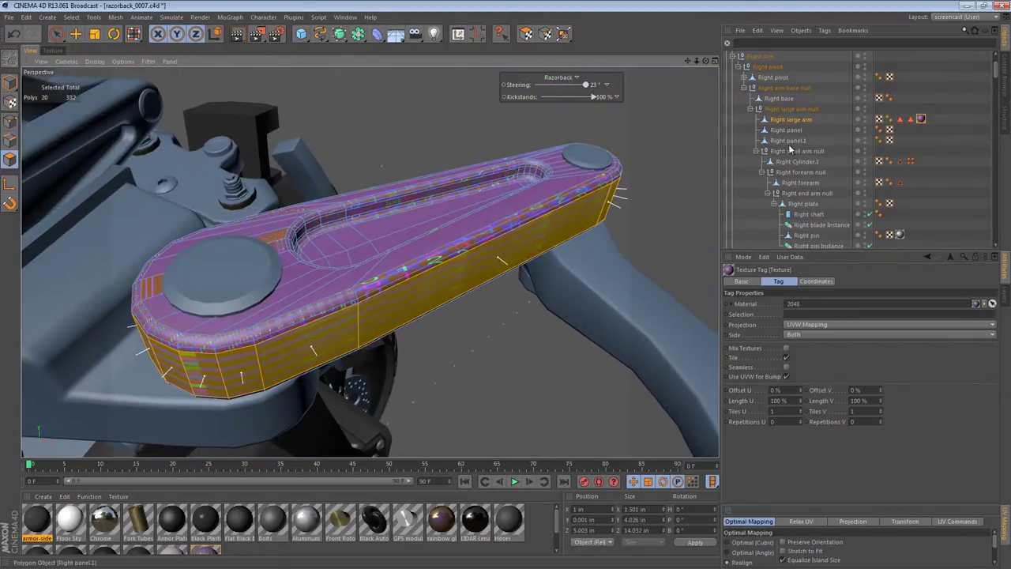
Delete the UVW tag of Right large arm and set its 2048 texture tag's projection to Cylindrical
left_click(880, 119)
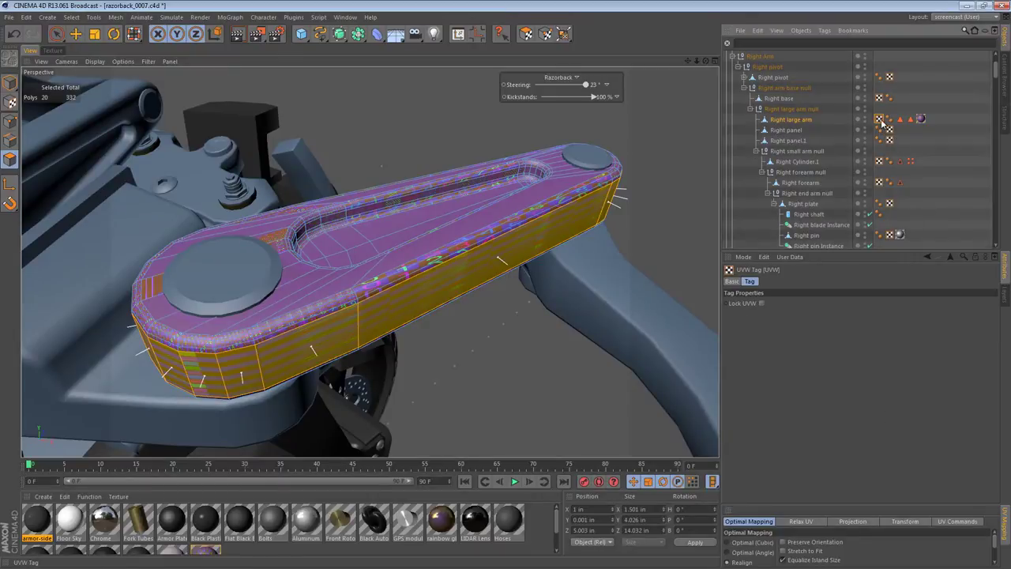
key("Delete")
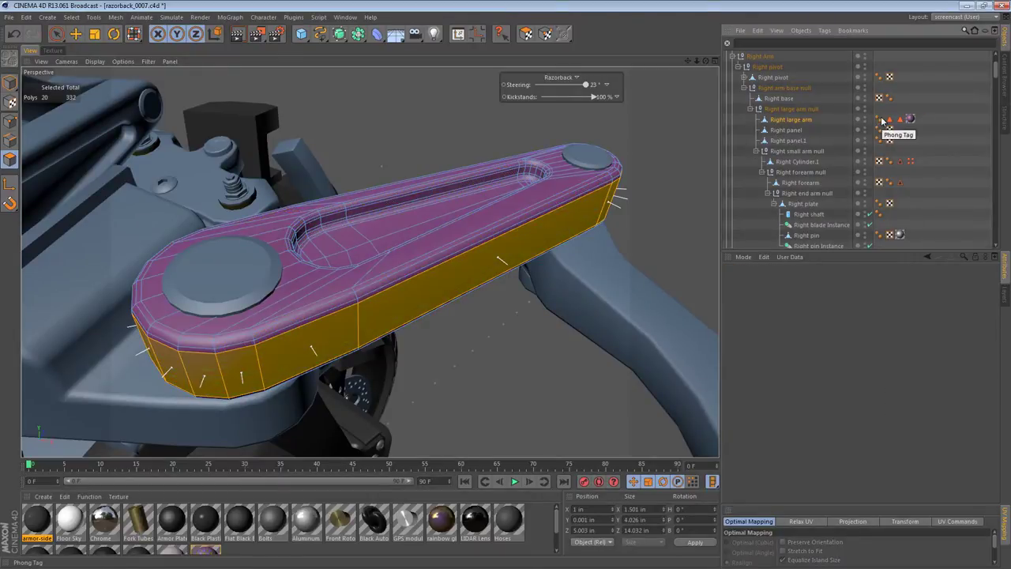
left_click(909, 119)
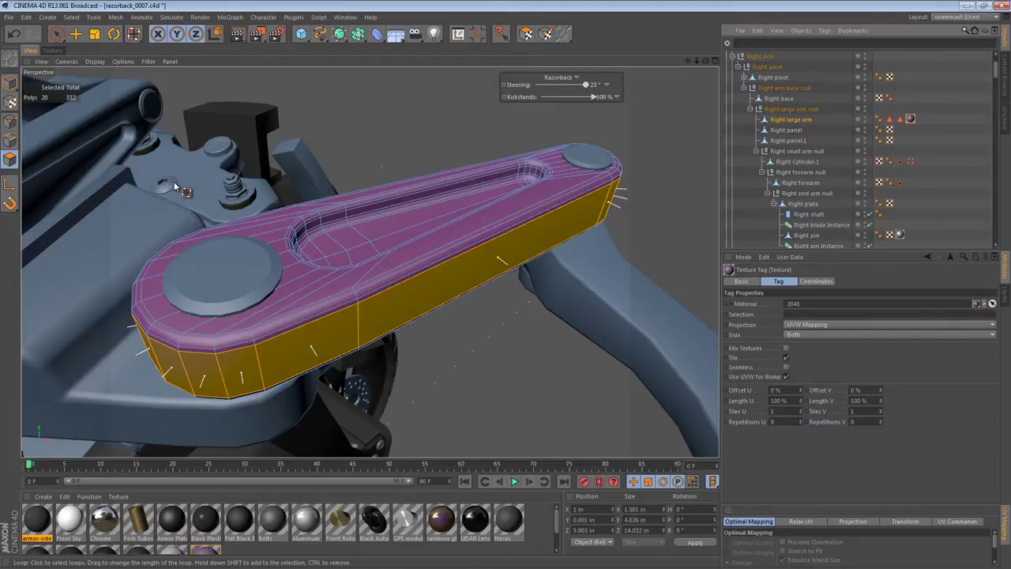
left_click_drag(190, 301, 497, 279, "alt")
left_click(474, 282, "shift")
key("e")
left_click_drag(291, 269, 326, 322, "alt")
left_click(910, 118)
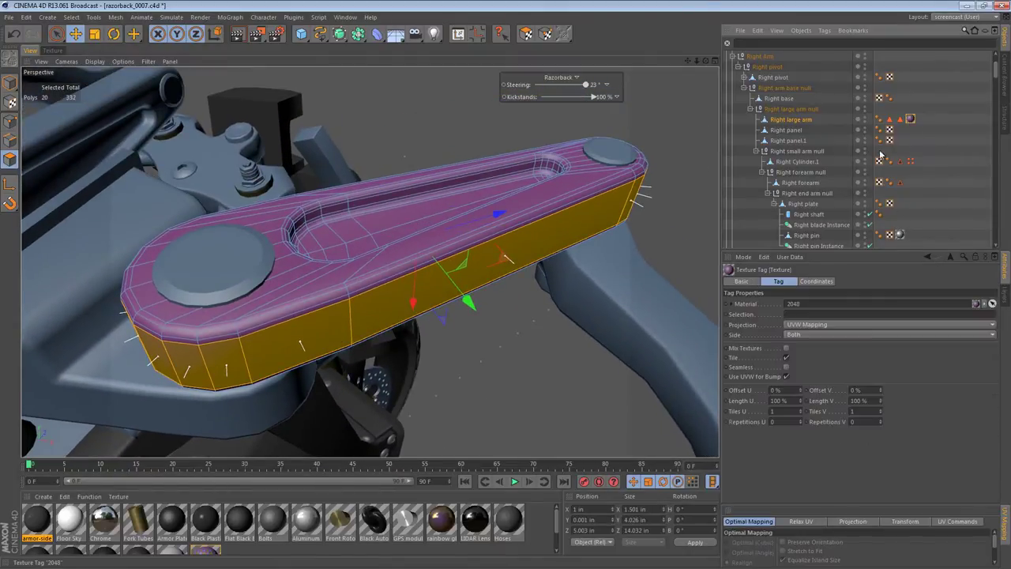
left_click(836, 324)
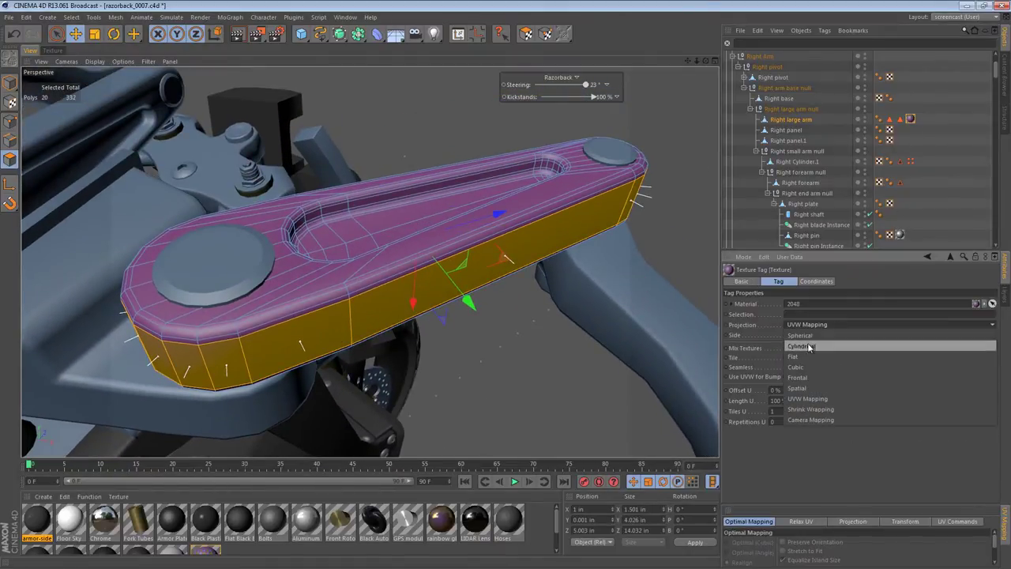
left_click(805, 345)
Rotate the cylindrical texture projection upright so it wraps around the side wall of Right large arm
left_click(10, 102)
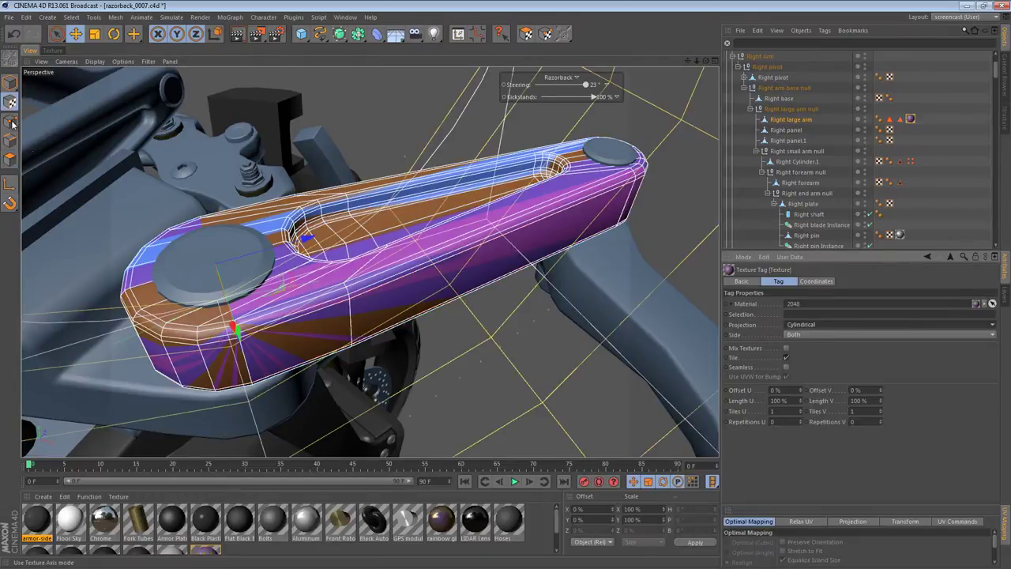
right_click_drag(502, 207, 447, 222, "alt")
left_click_drag(447, 222, 433, 227, "alt")
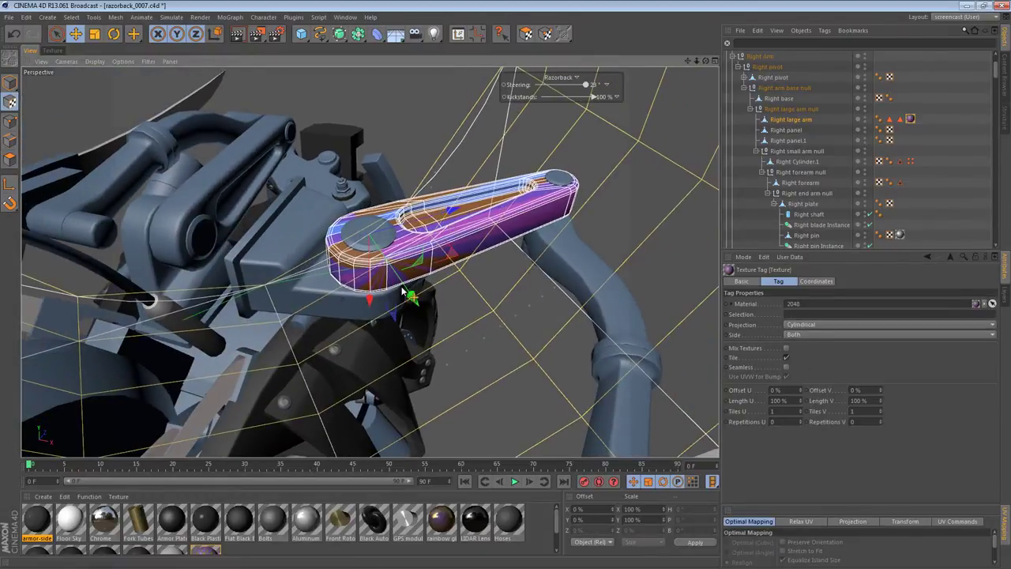
left_click_drag(408, 289, 223, 243, "alt")
key("t")
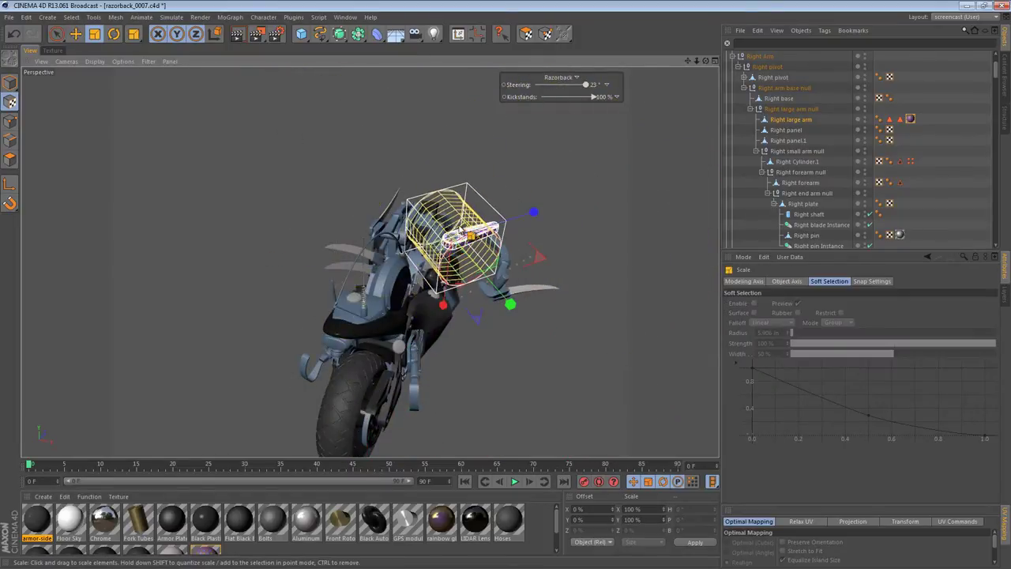
right_click_drag(460, 230, 654, 241, "alt")
left_click_drag(654, 241, 625, 264, "alt")
middle_click_drag(615, 252, 598, 225, "alt")
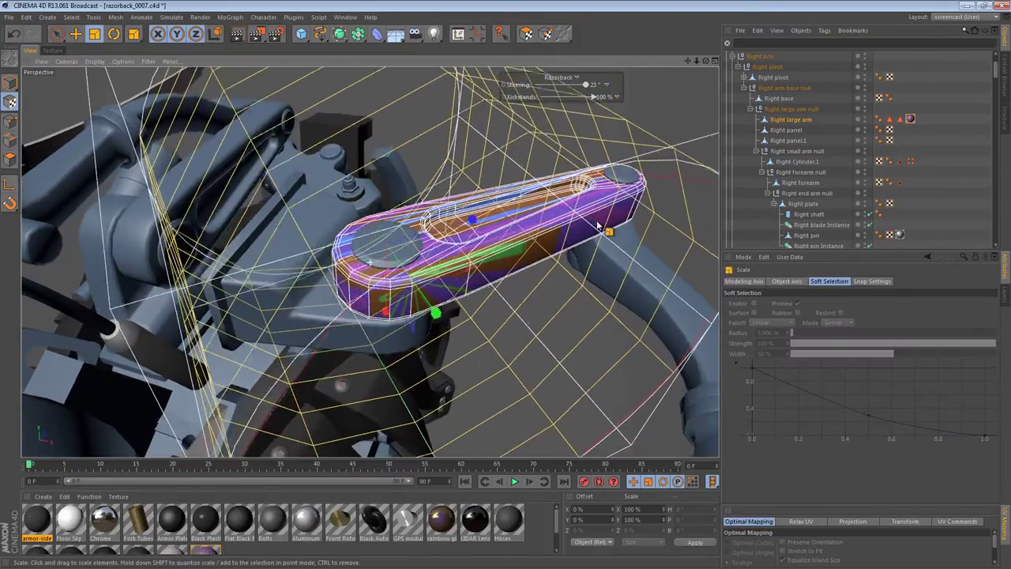
left_click_drag(601, 227, 391, 197, "alt")
key("r")
left_click_drag(484, 255, 522, 180, "alt")
left_click(9, 159)
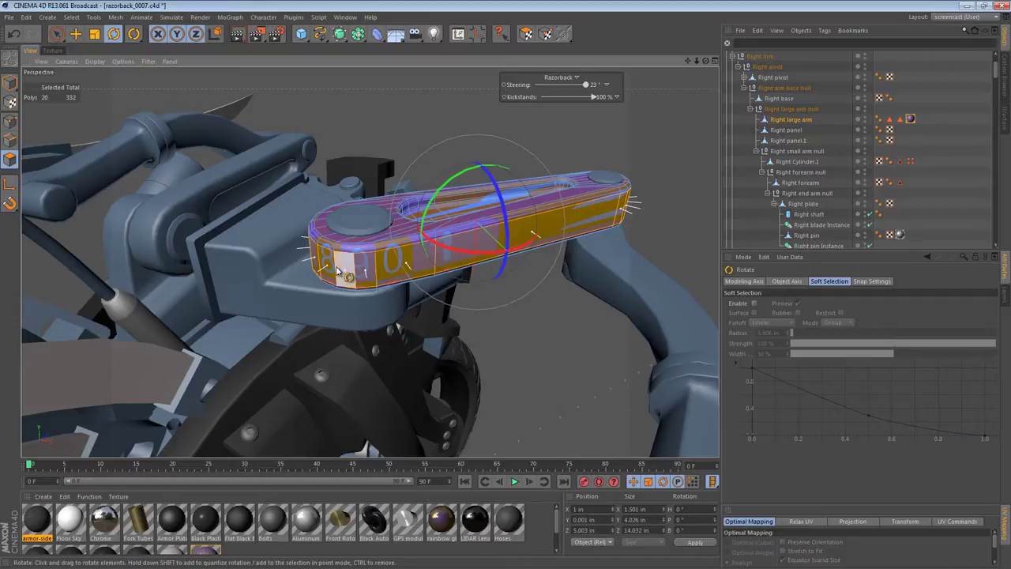
Rotate the cylindrical projection about its vertical axis relative to the length of Right large arm
left_click(10, 101)
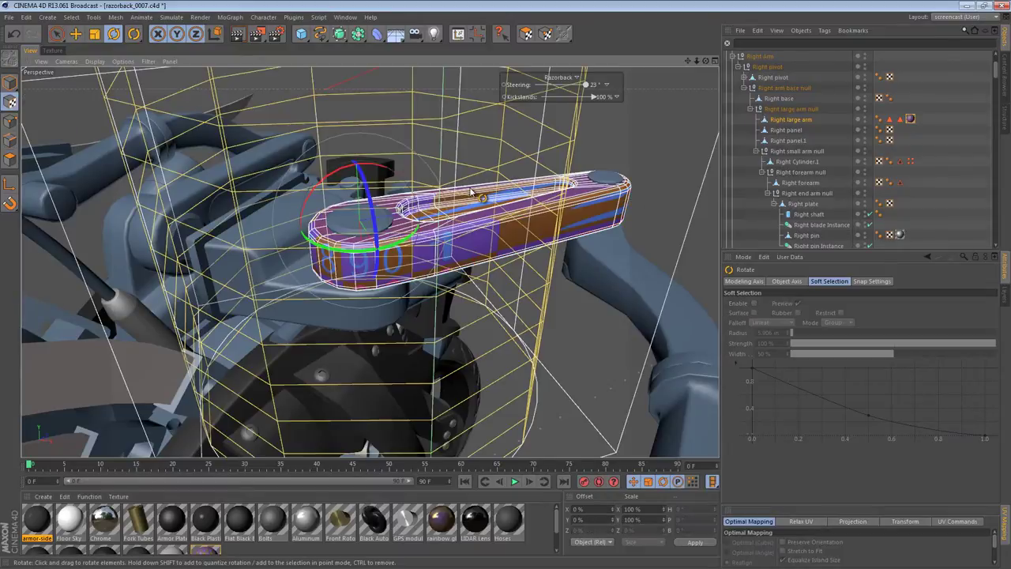
left_click_drag(541, 187, 548, 310, "alt")
left_click_drag(468, 223, 427, 336, "alt")
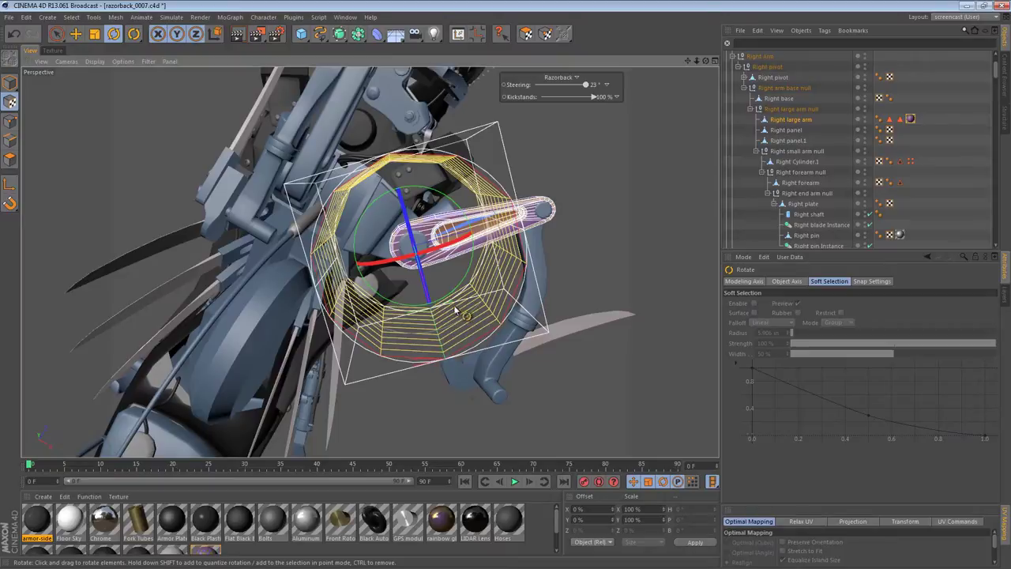
left_click_drag(426, 320, 413, 357, "alt")
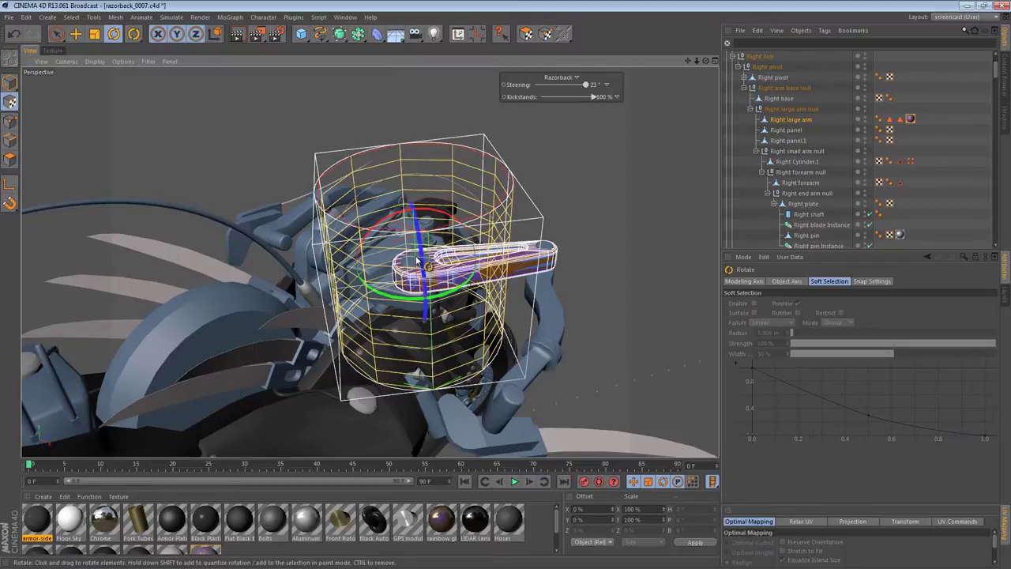
left_click_drag(417, 261, 422, 406, "alt")
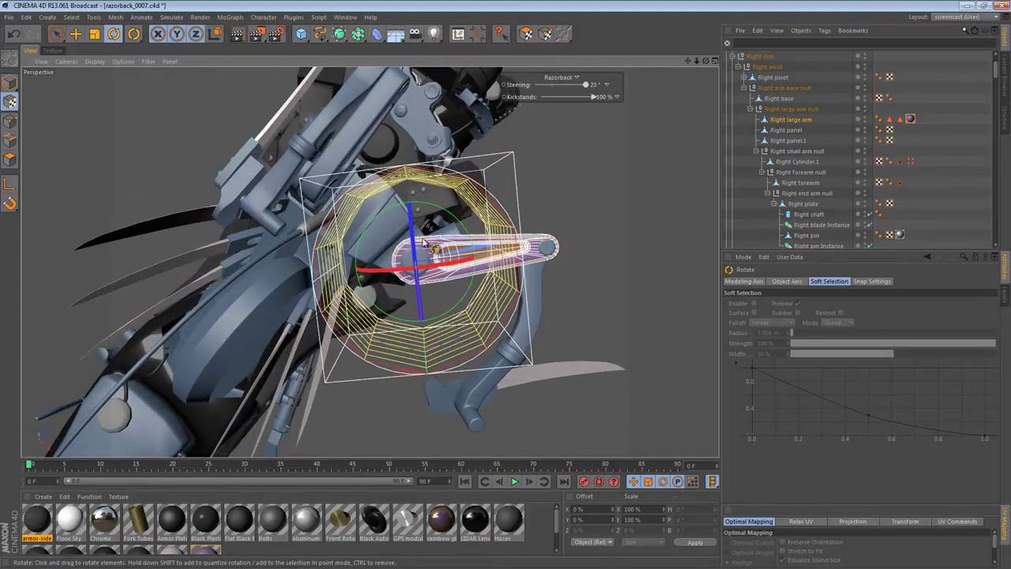
left_click_drag(424, 251, 423, 300, "alt")
key("e")
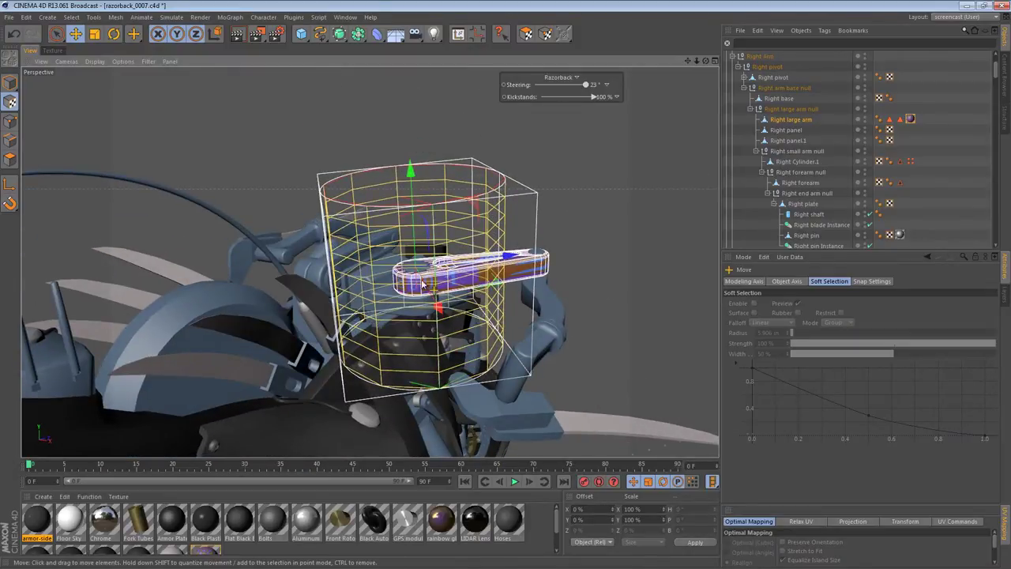
left_click_drag(430, 260, 428, 316, "alt")
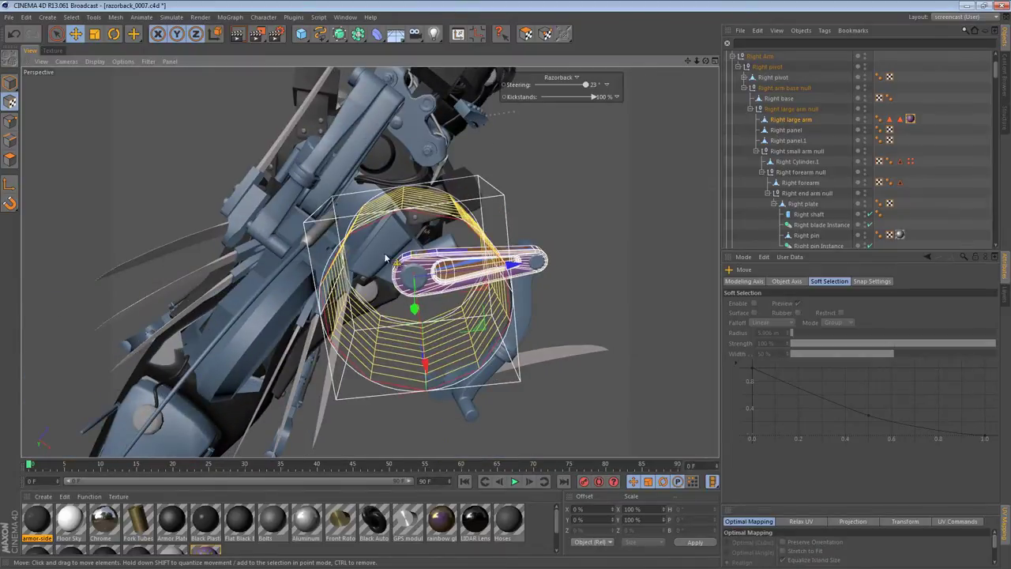
key("r")
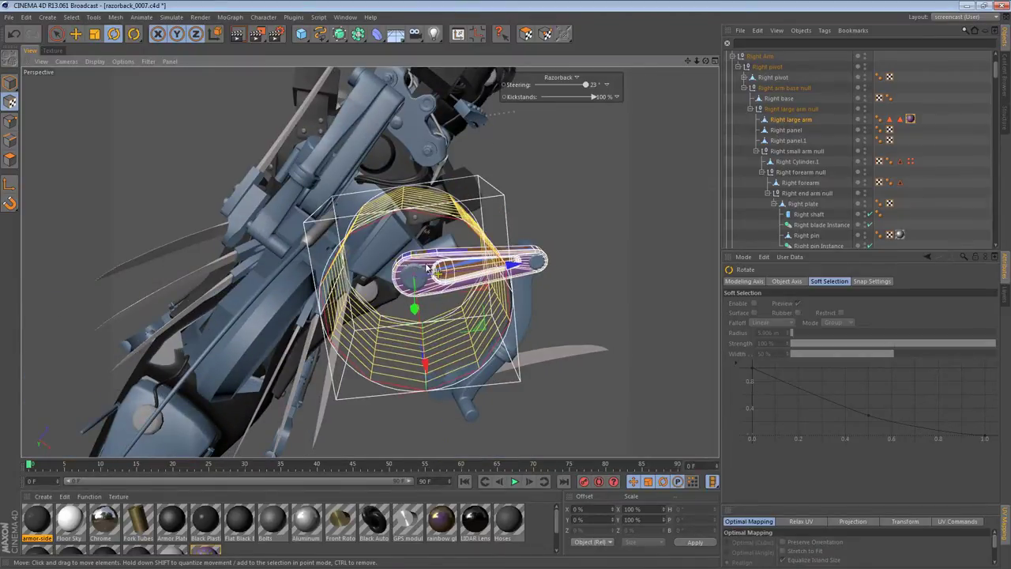
left_click_drag(409, 271, 387, 372)
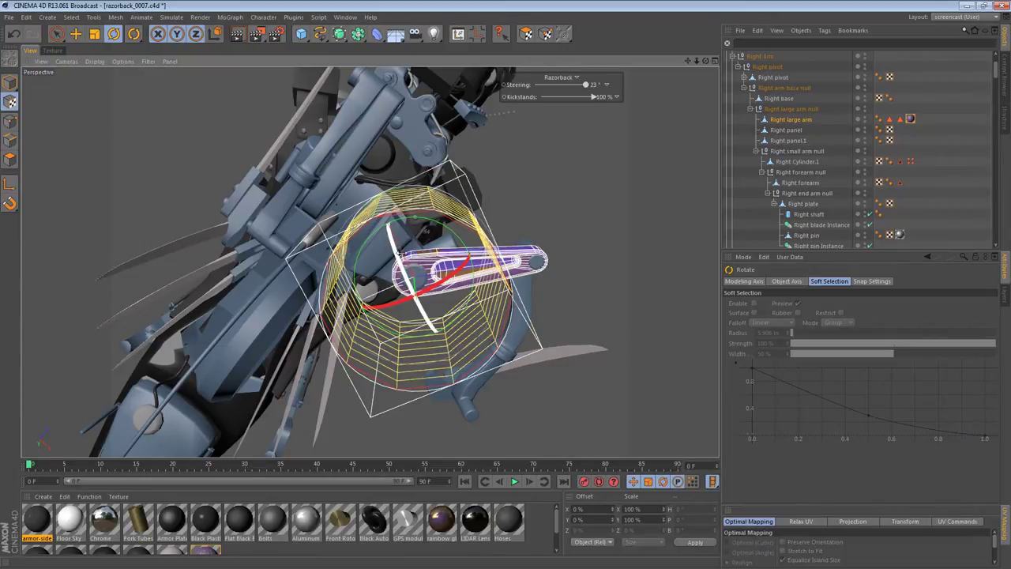
Return to polygon mode and run Assign UVW Coordinates on Right large arm's texture to store the cylindrical projection
left_click_drag(442, 275, 428, 162, "alt")
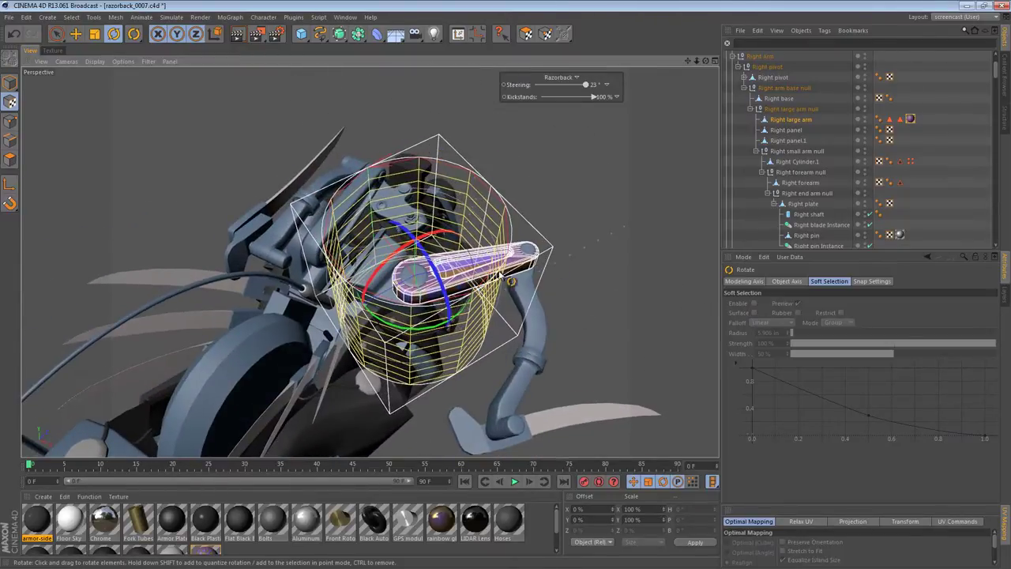
right_click_drag(499, 268, 567, 271, "alt")
left_click_drag(567, 271, 568, 320, "alt")
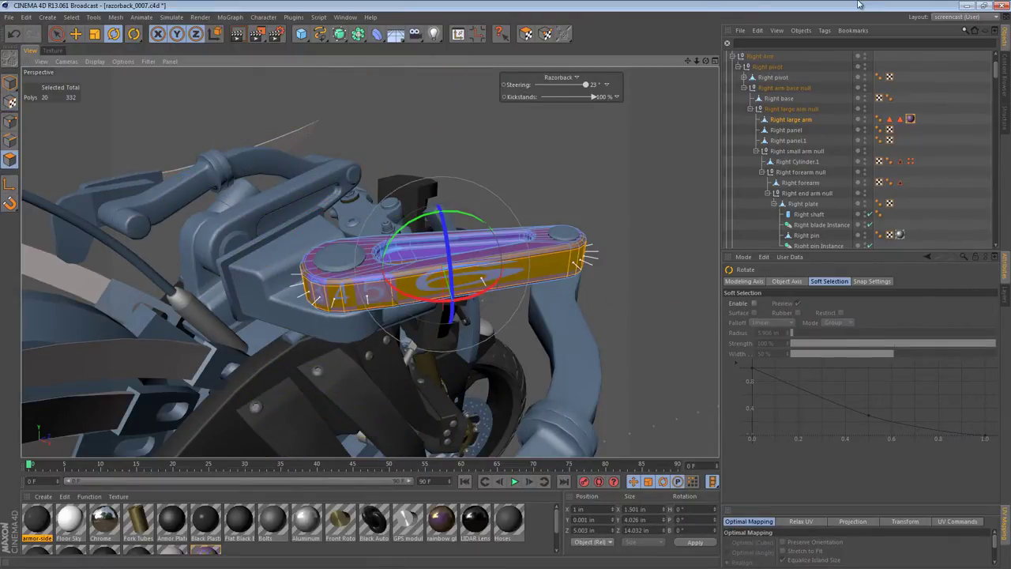
right_click(908, 120)
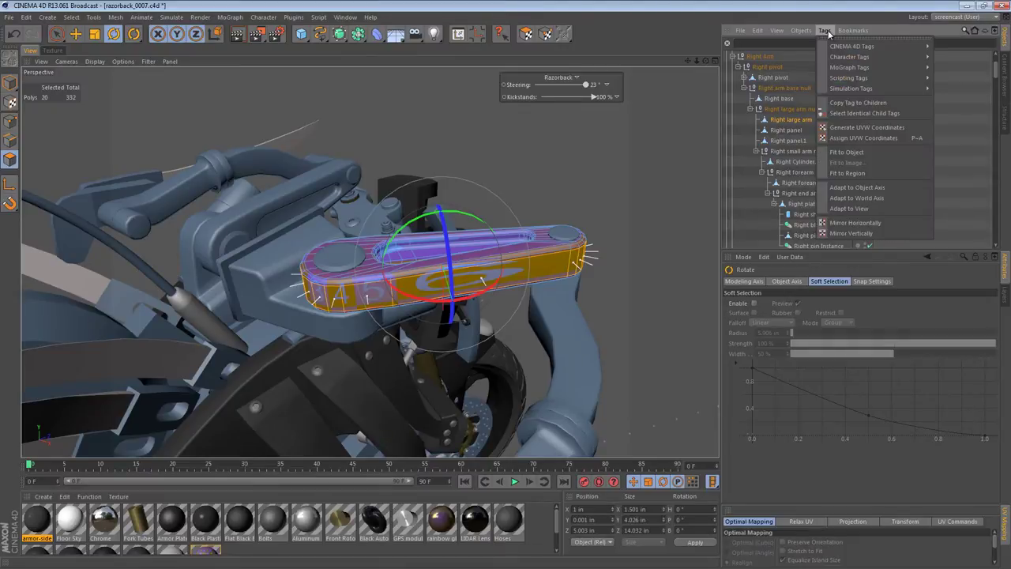
left_click(863, 142)
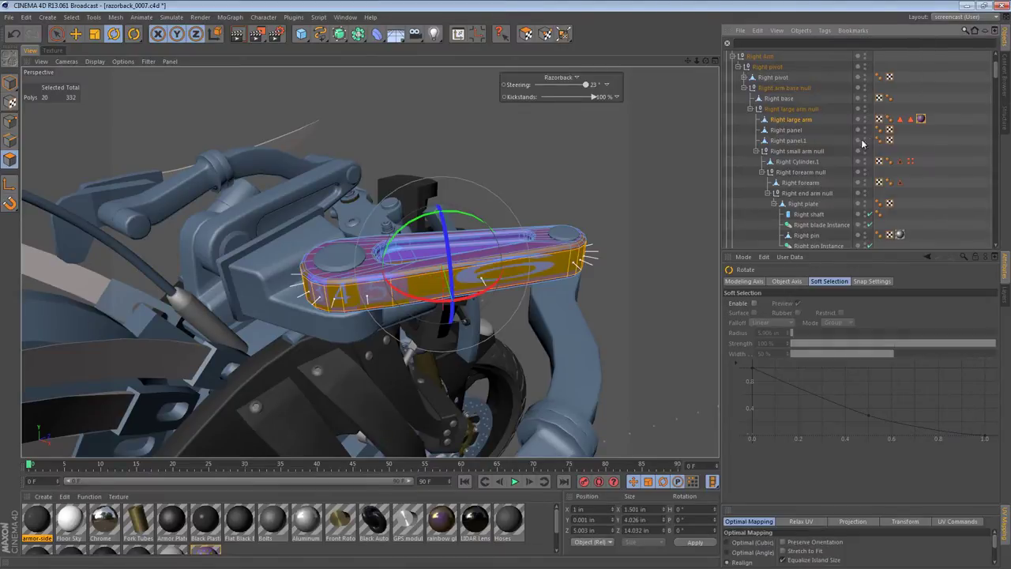
Show the arm's UV polygons in the texture view and move the selected side-wall strip above the remaining UVs
left_click(53, 50)
left_click(526, 35)
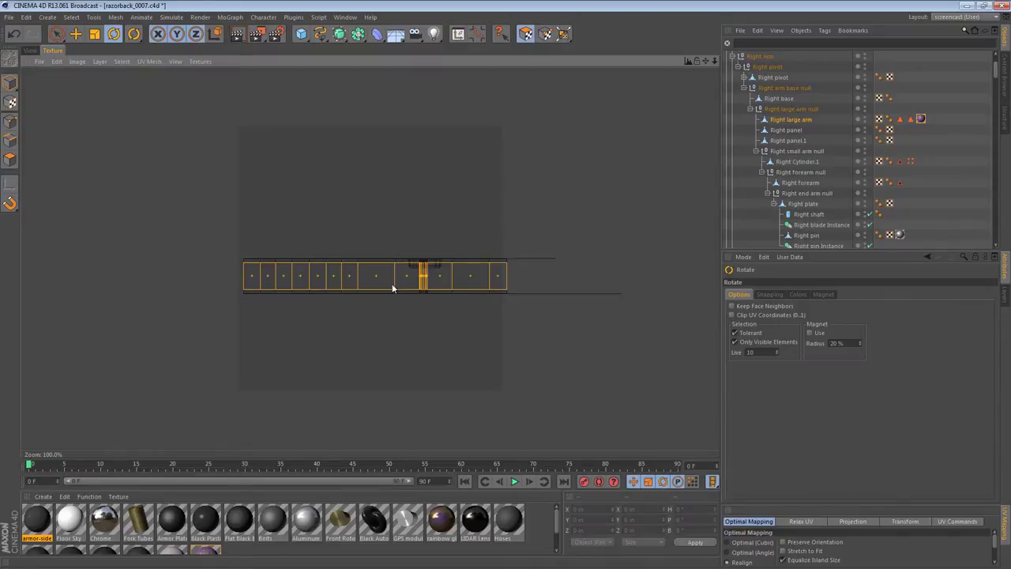
key("e")
left_click_drag(429, 286, 434, 173)
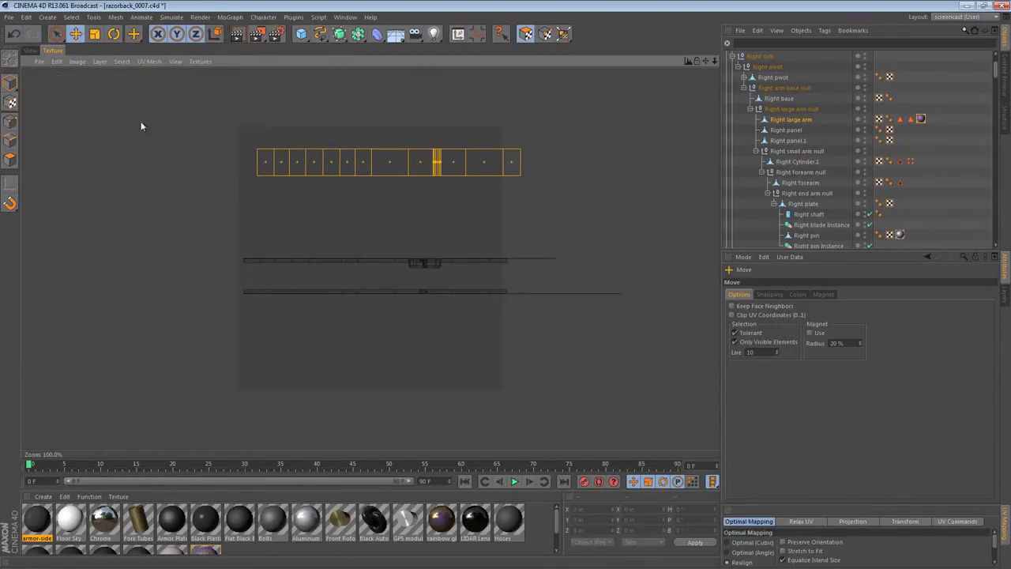
Examine how the number texture is stretched along the side wall of Right large arm
left_click(30, 51)
left_click_drag(537, 271, 483, 244, "alt")
right_click_drag(501, 261, 564, 258, "alt")
left_click_drag(564, 258, 597, 258, "alt")
right_click_drag(598, 259, 581, 261, "alt")
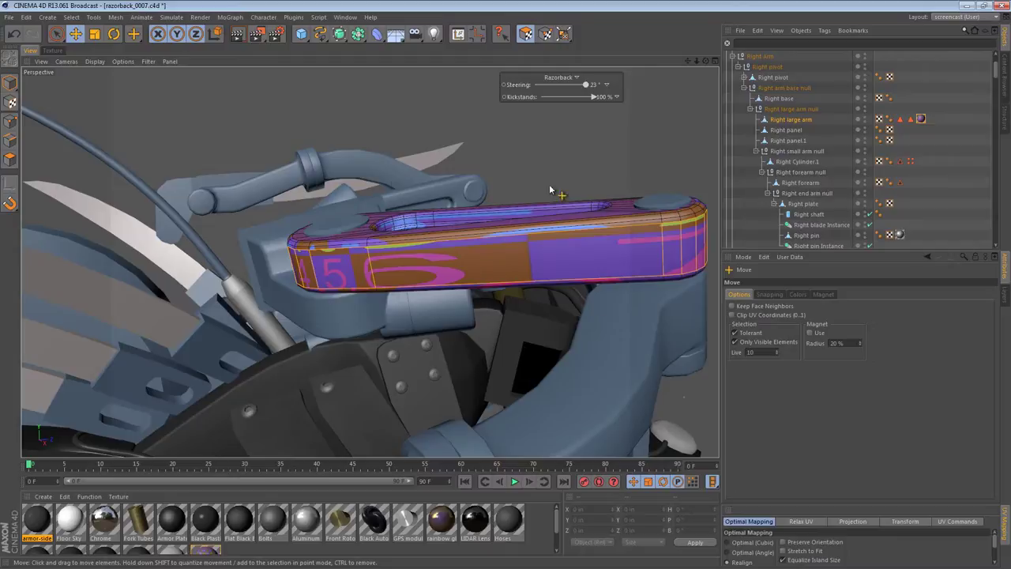
left_click_drag(543, 295, 300, 296, "alt")
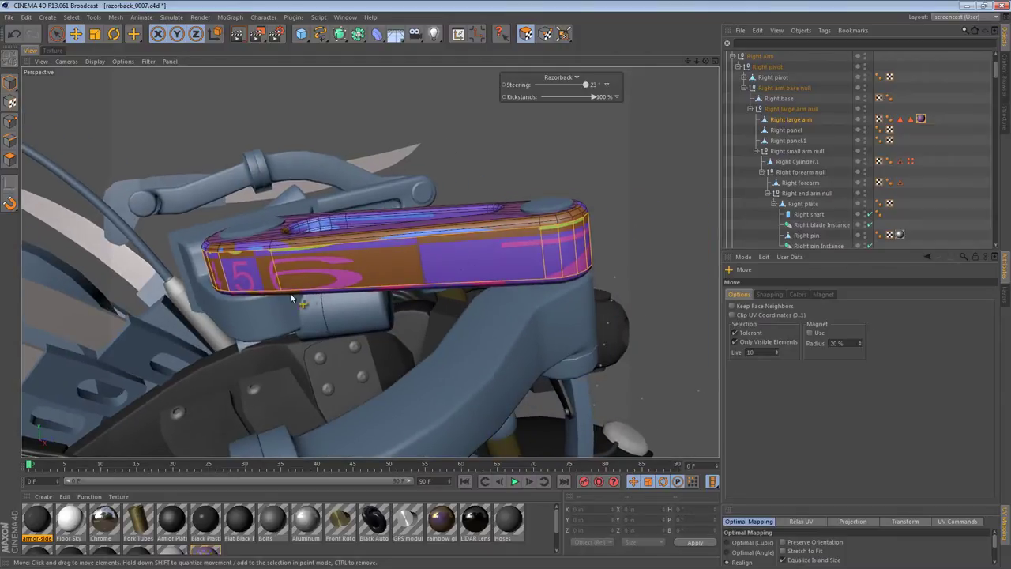
left_click(52, 50)
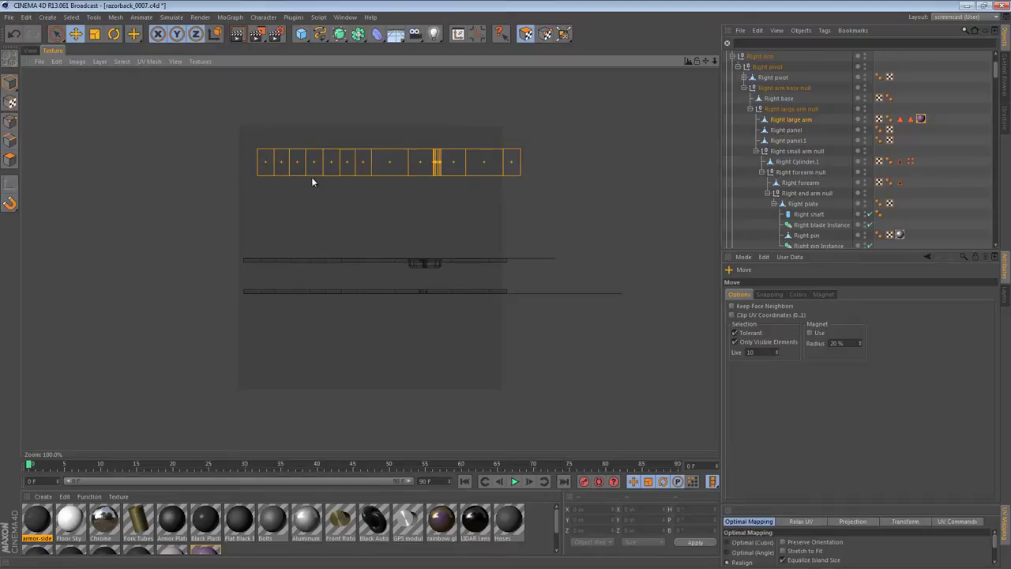
Try an LSCM relax on every polygon of the side-wall UV strip except the first one, and undo it
left_click(266, 166)
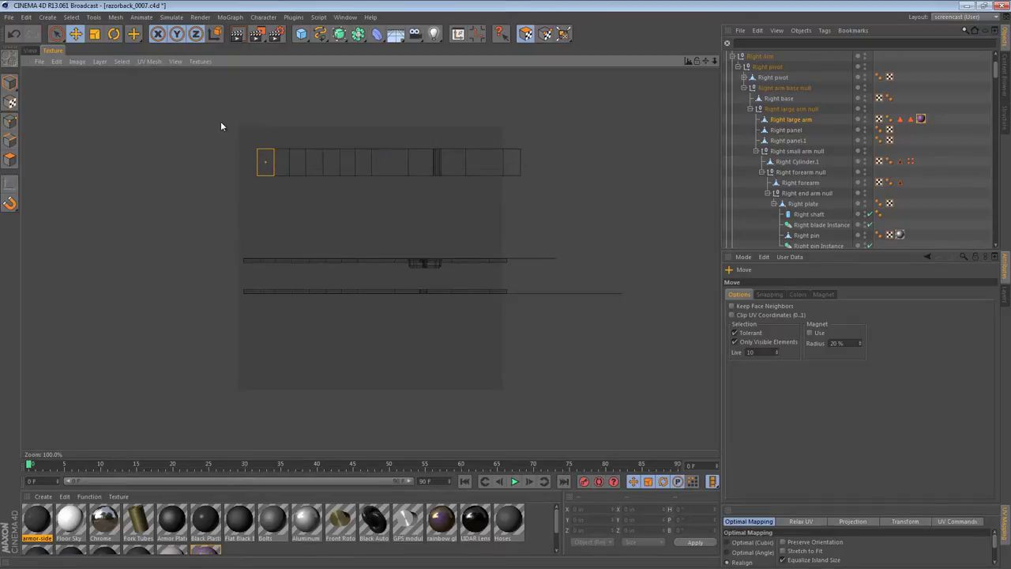
left_click_drag(220, 121, 539, 188)
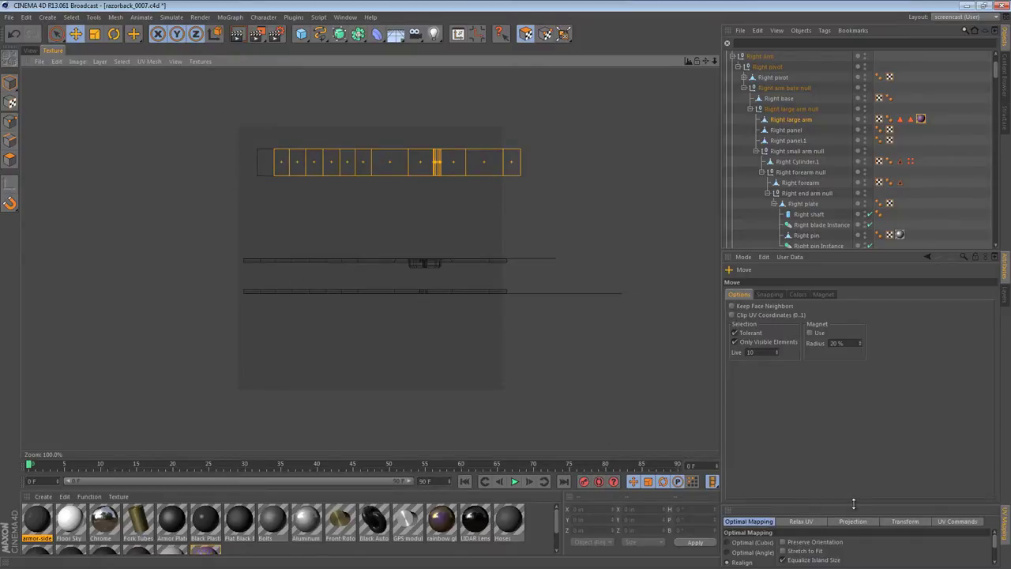
left_click_drag(855, 510, 860, 444)
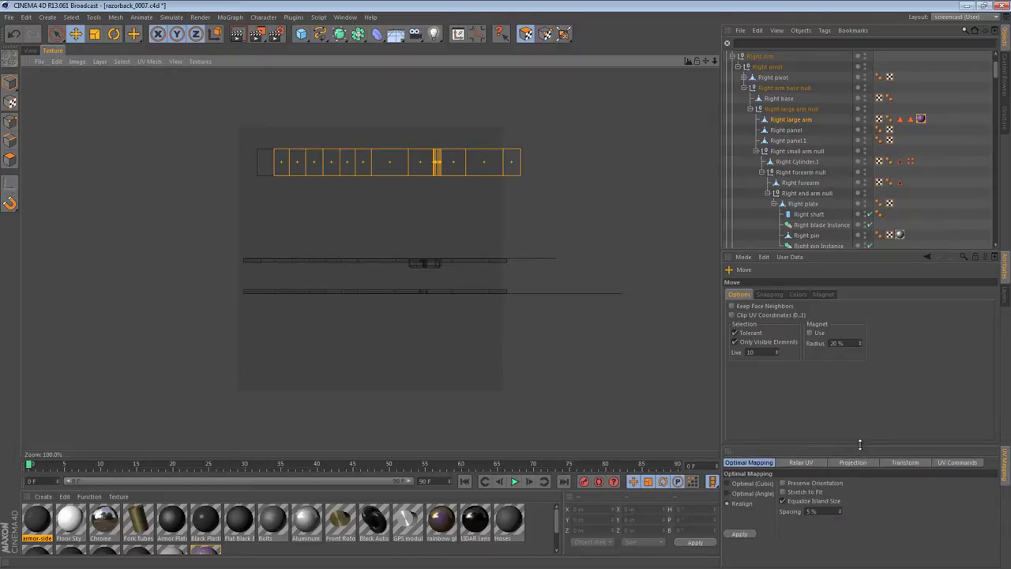
left_click(800, 462)
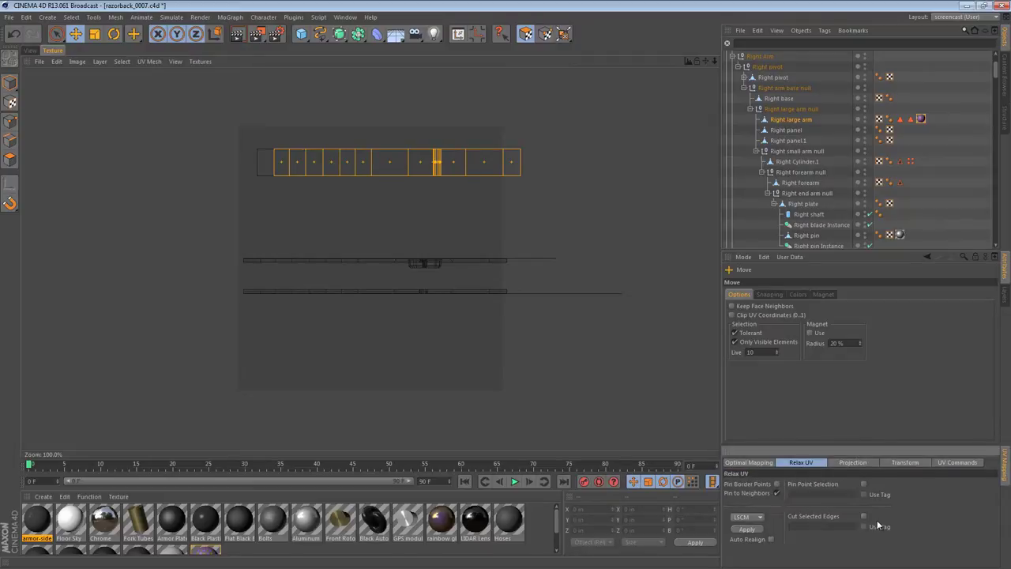
left_click(746, 529)
right_click_drag(549, 167, 484, 178, "alt")
middle_click_drag(484, 182, 427, 194, "alt")
key("ctrl+z")
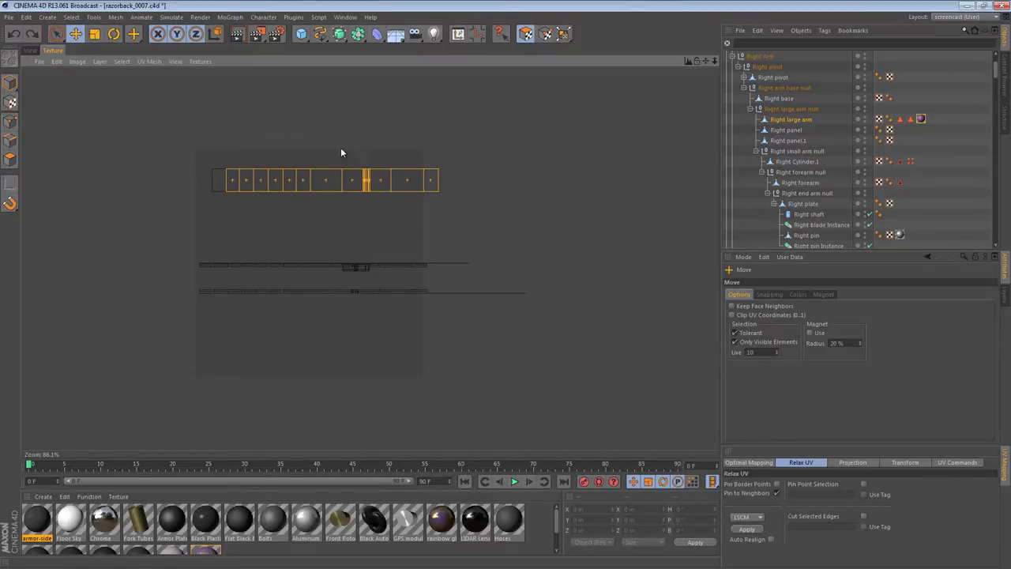
In UV point mode, select the two points at the start of the side-wall strip and enable Pin Point Selection for Relax UV
left_click(265, 217)
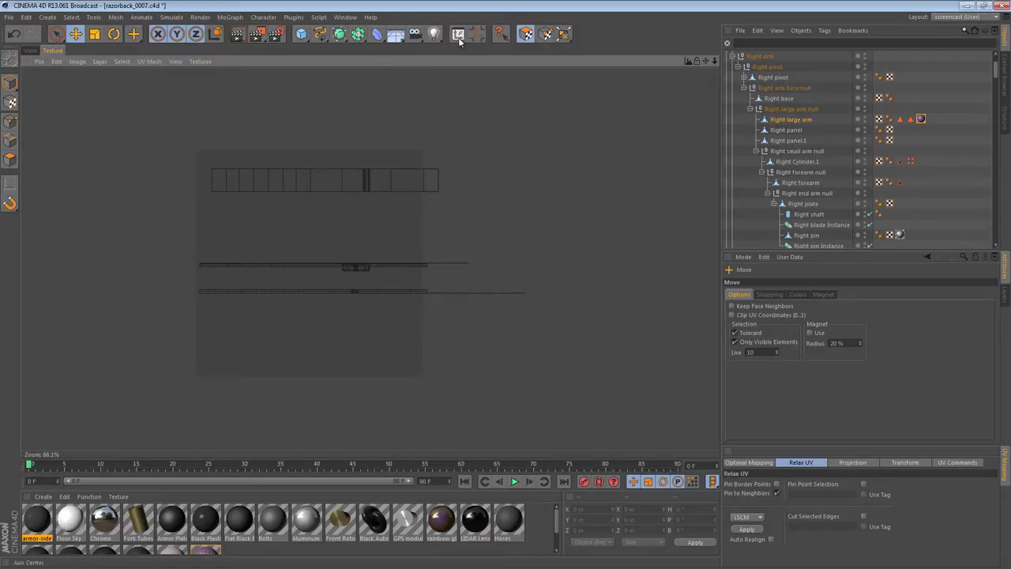
left_click(544, 34)
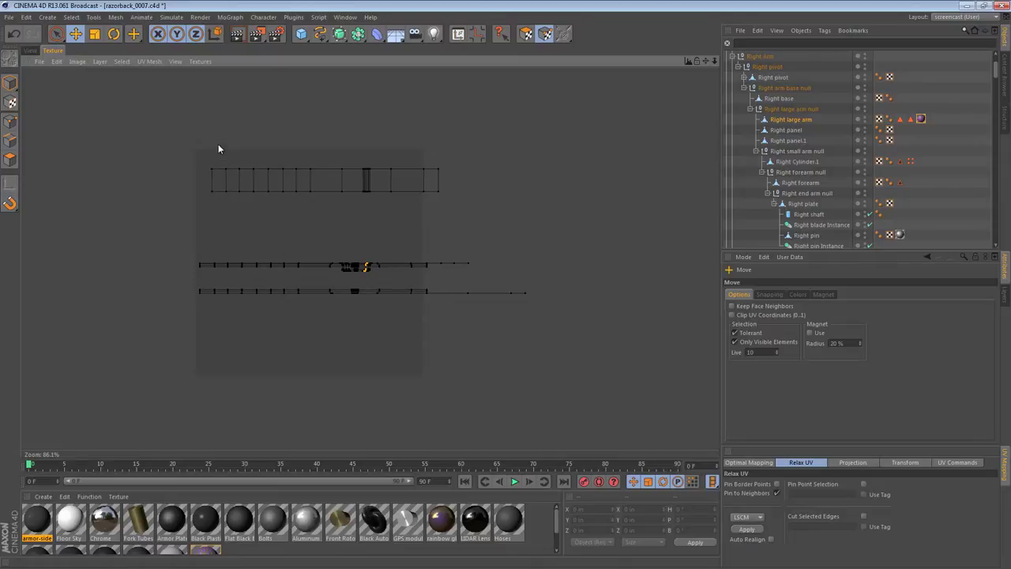
left_click_drag(219, 147, 171, 207)
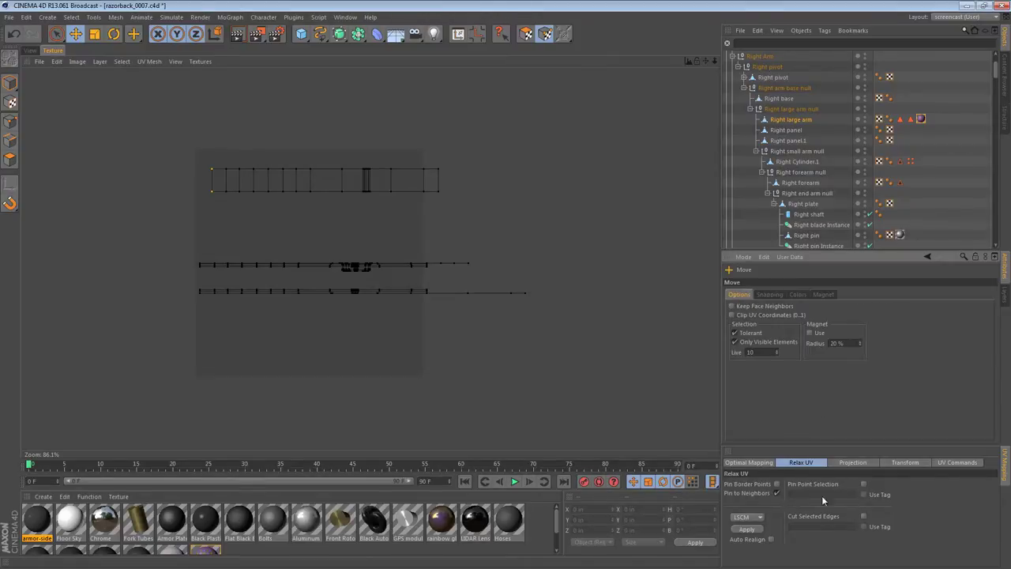
left_click(864, 484)
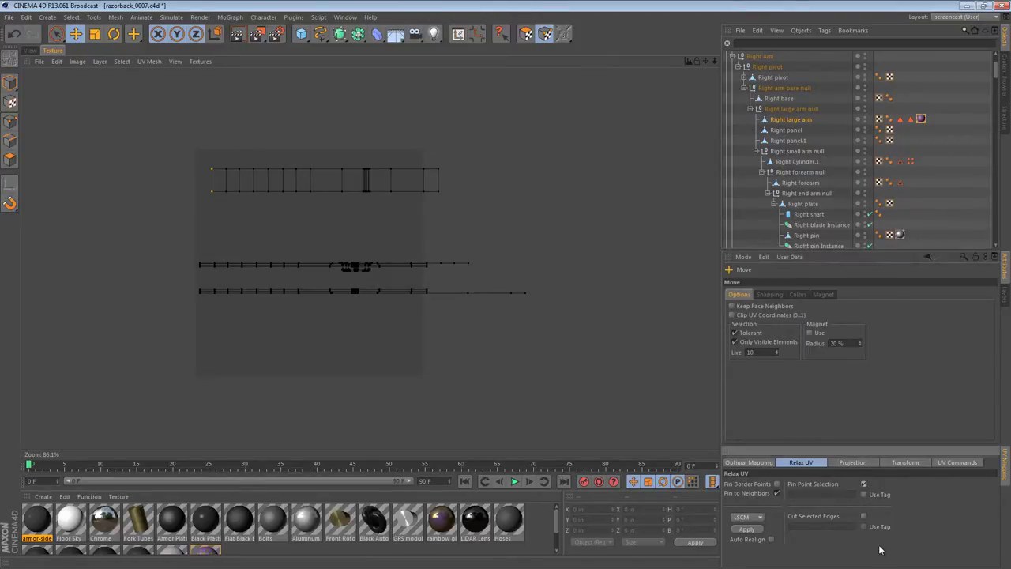
Try an LSCM relax on the whole side-wall strip with its starting points pinned, and undo it
left_click(524, 36)
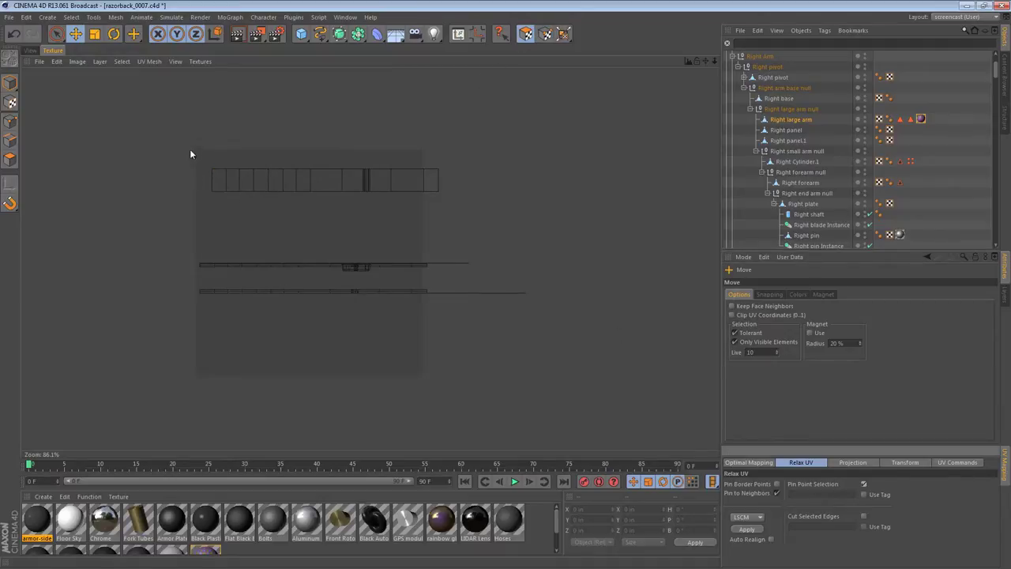
left_click_drag(189, 143, 427, 248)
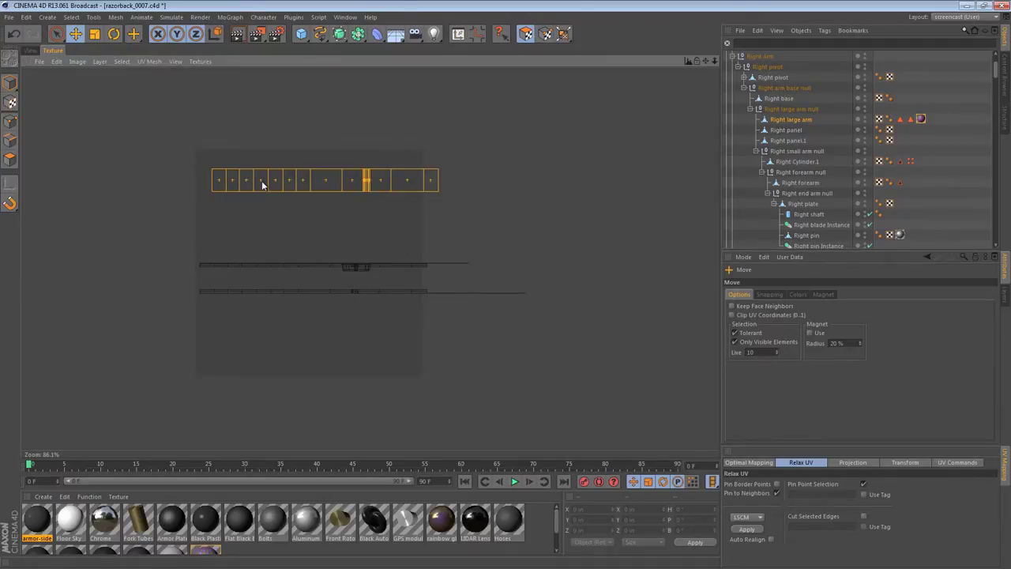
left_click(747, 529)
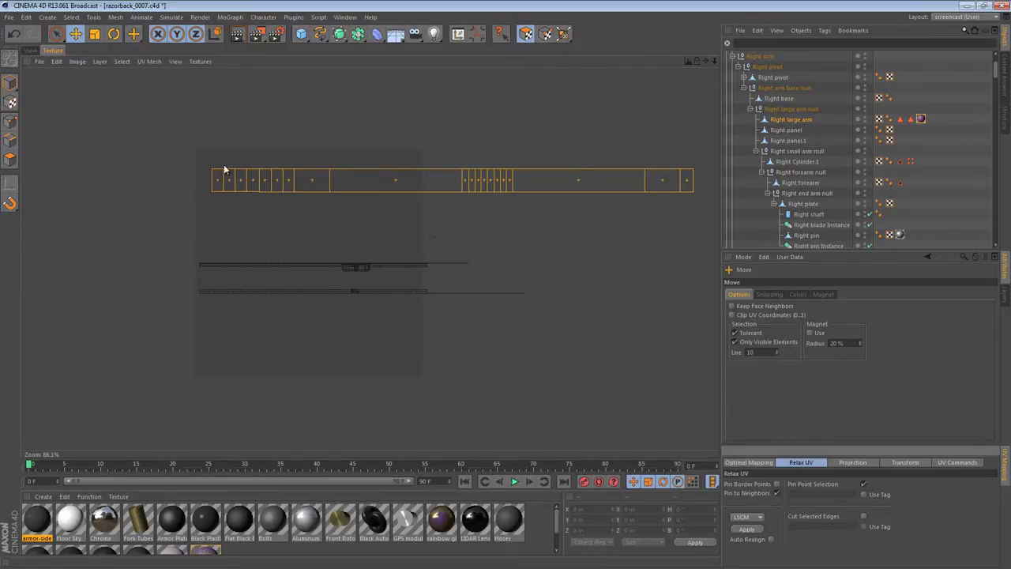
key("ctrl+z")
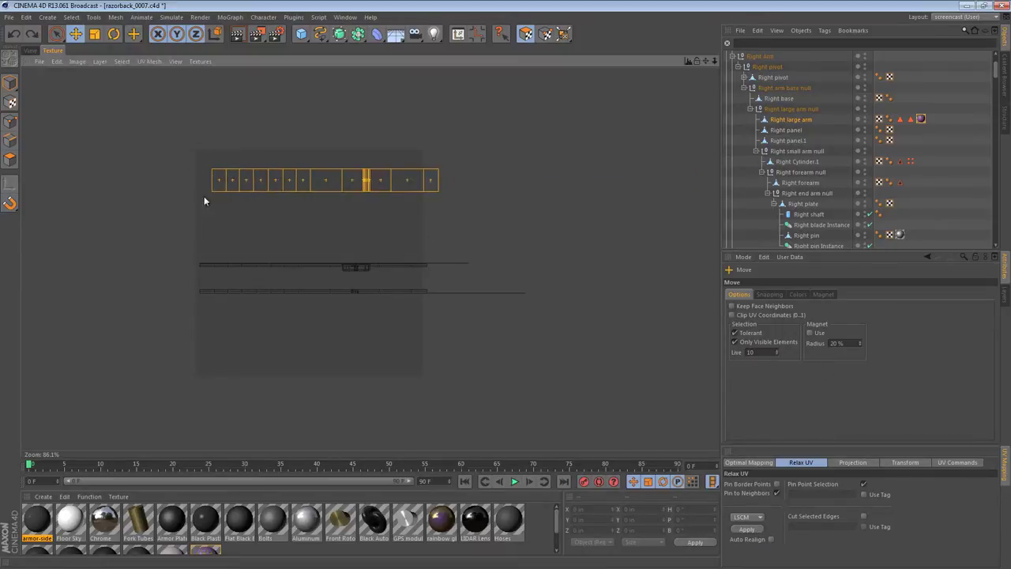
Try relaxing the side-wall strip with LSCM while pinning the point pair before its narrow middle polygons, and undo the result
left_click(526, 35)
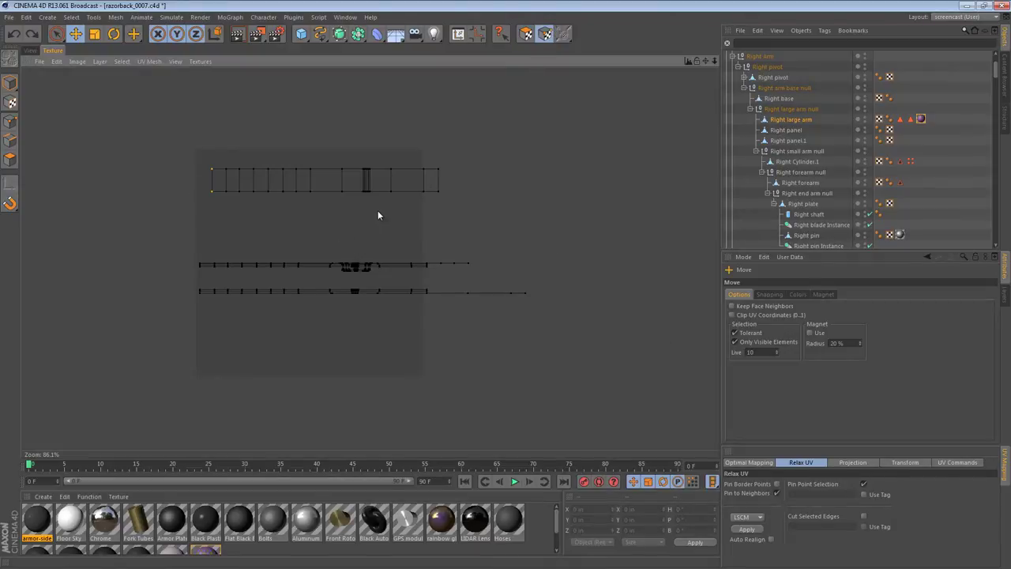
left_click_drag(345, 153, 328, 218)
left_click(526, 35)
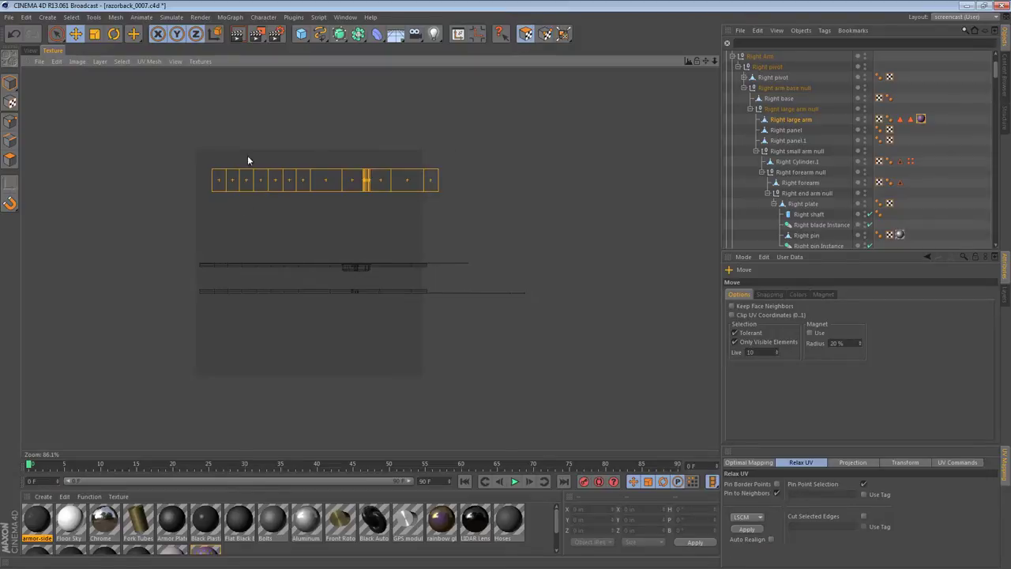
left_click(747, 529)
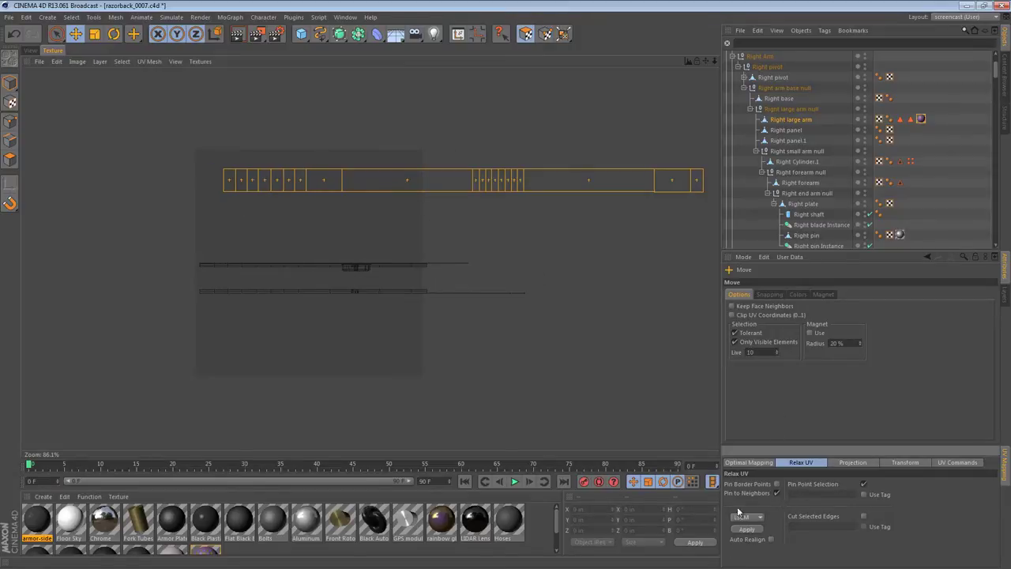
key("ctrl+z")
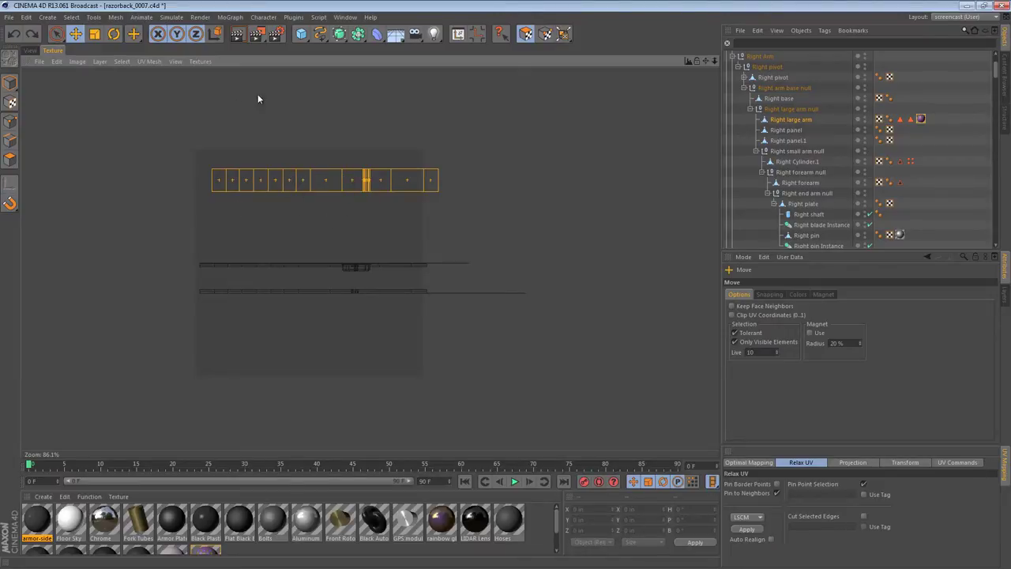
left_click(545, 34)
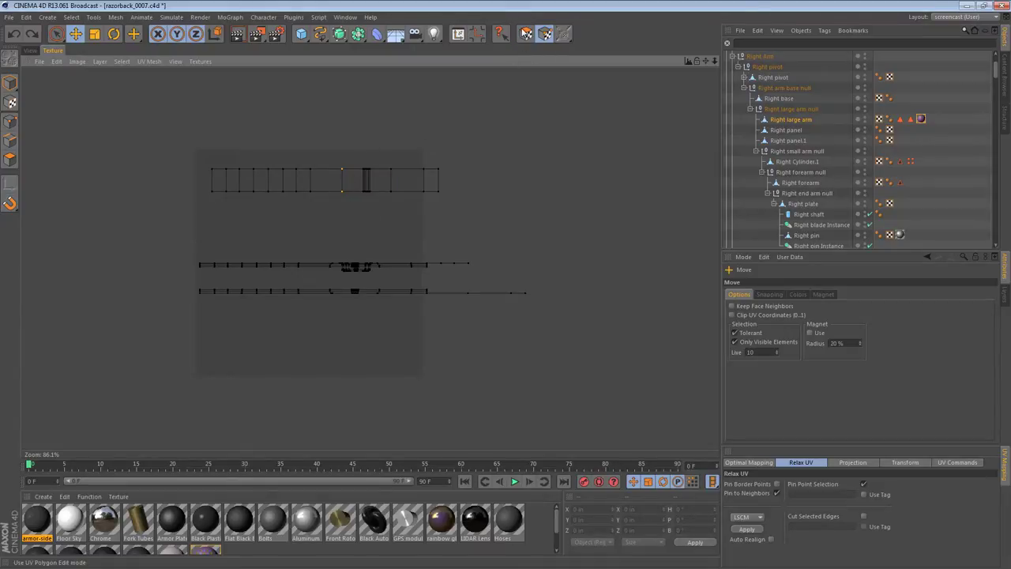
left_click(523, 34)
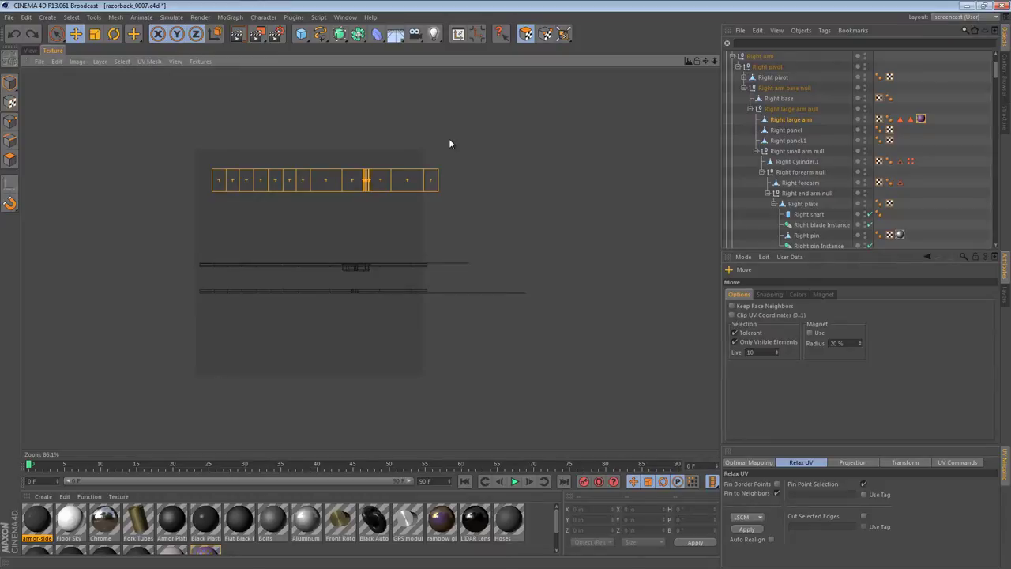
left_click(747, 529)
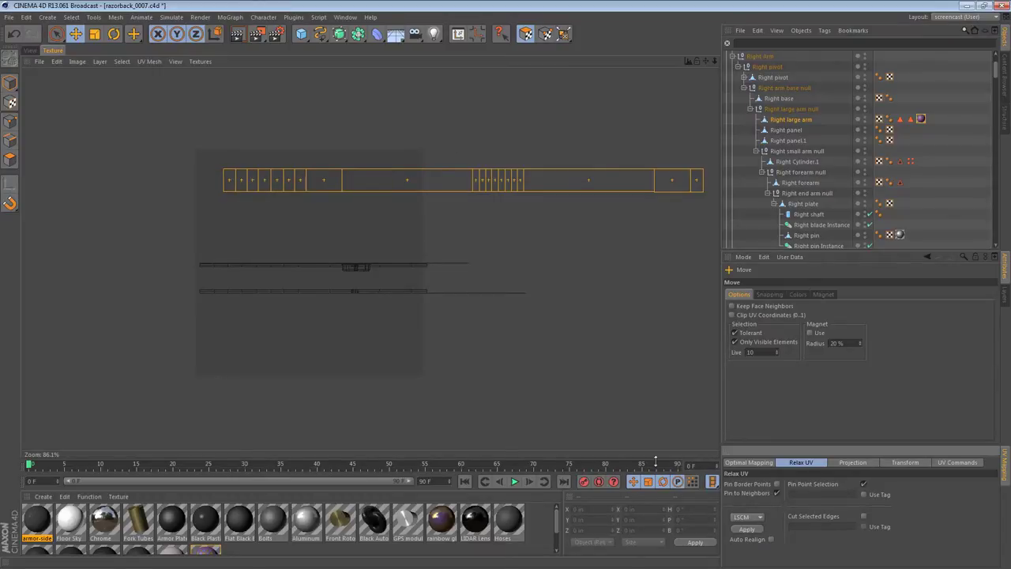
key("ctrl+z")
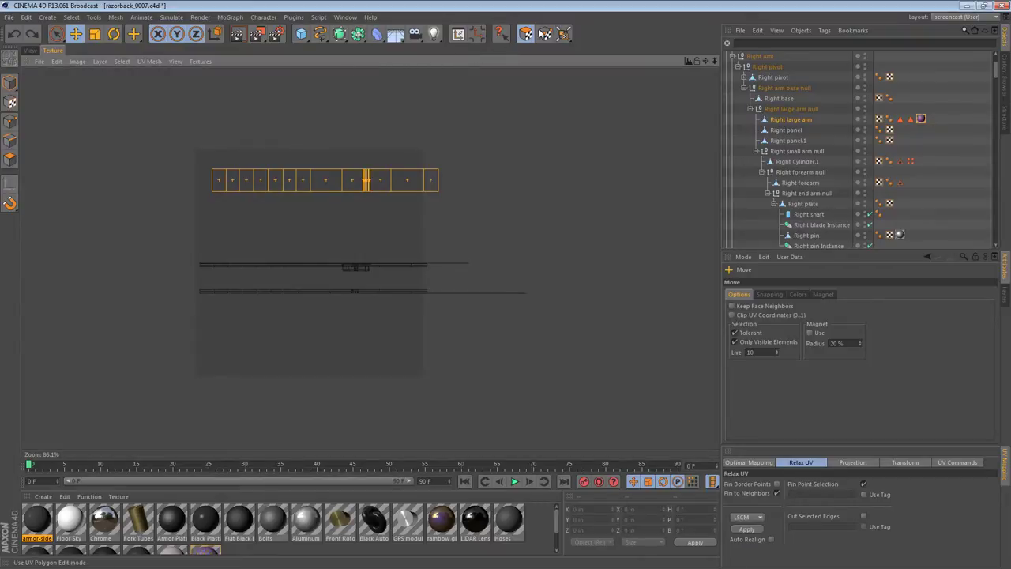
Pin the point pair beyond the strip's narrow polygons, relax the side-wall UVs with LSCM and move the strip back over the texture area
left_click(545, 33)
left_click_drag(401, 157, 385, 215)
left_click(750, 530)
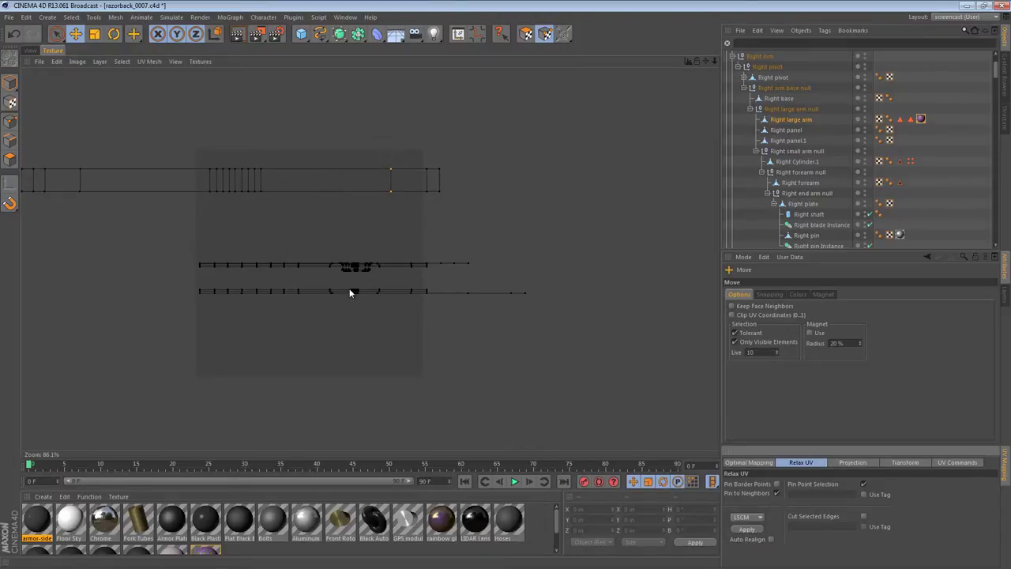
key("ctrl+z")
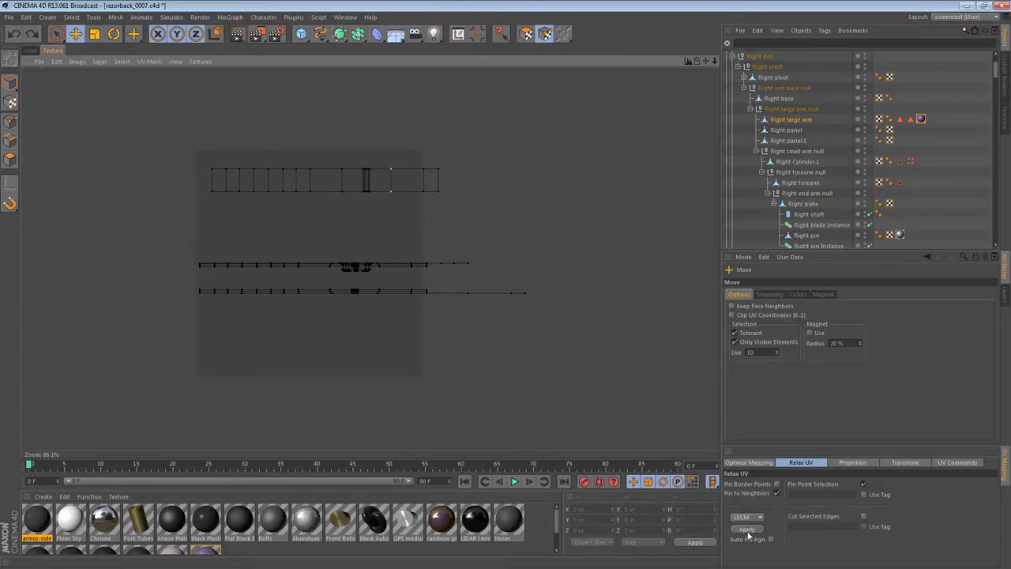
left_click(749, 530)
left_click(526, 33)
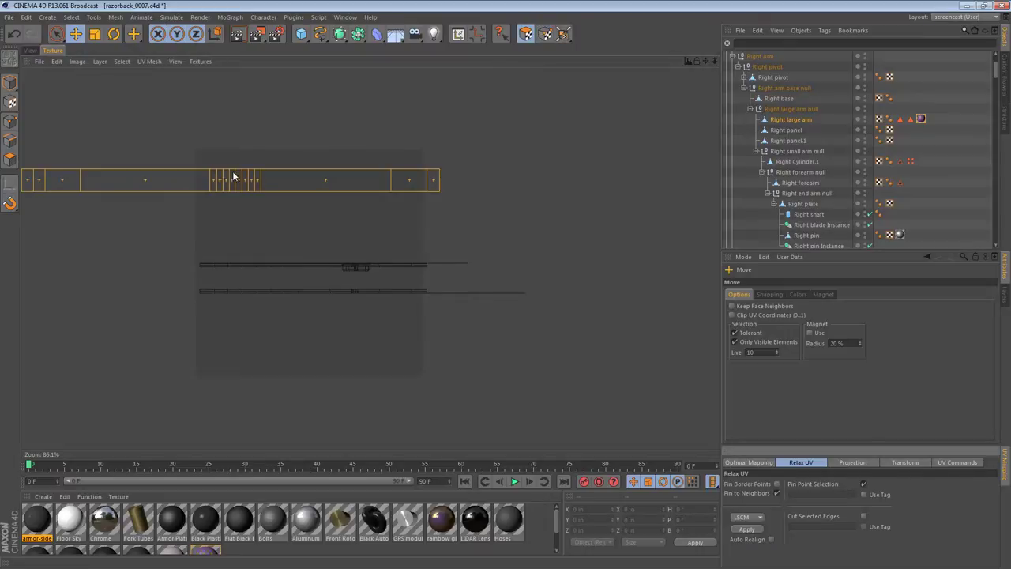
left_click_drag(86, 183, 198, 180)
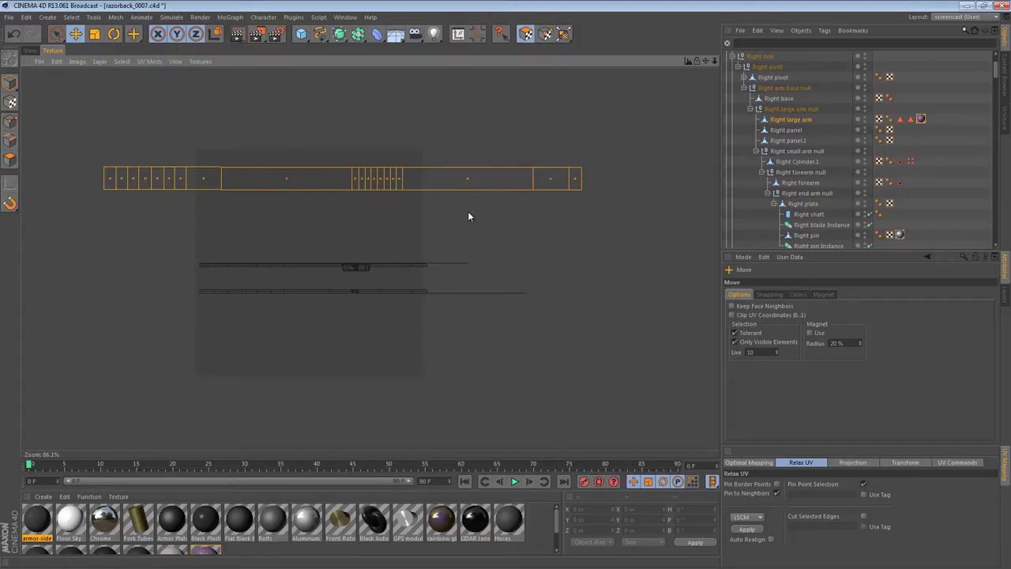
Check the number pattern on the arm's side wall and move the relaxed UV strip further up, away from the other UVs
left_click(30, 50)
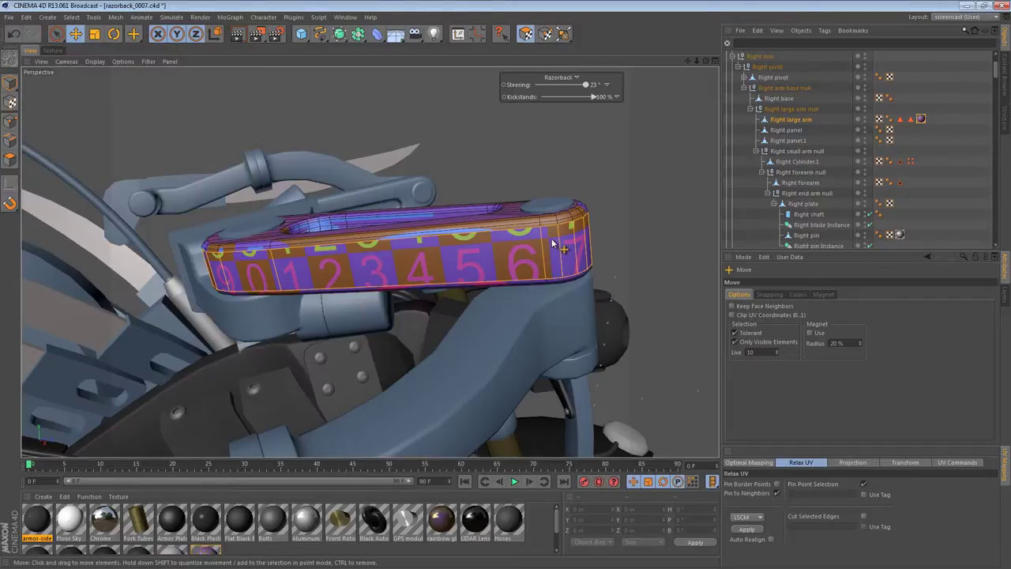
left_click_drag(452, 244, 584, 259, "alt")
right_click_drag(374, 260, 314, 254, "alt")
left_click_drag(303, 245, 512, 249)
left_click_drag(432, 254, 374, 242)
left_click(52, 50)
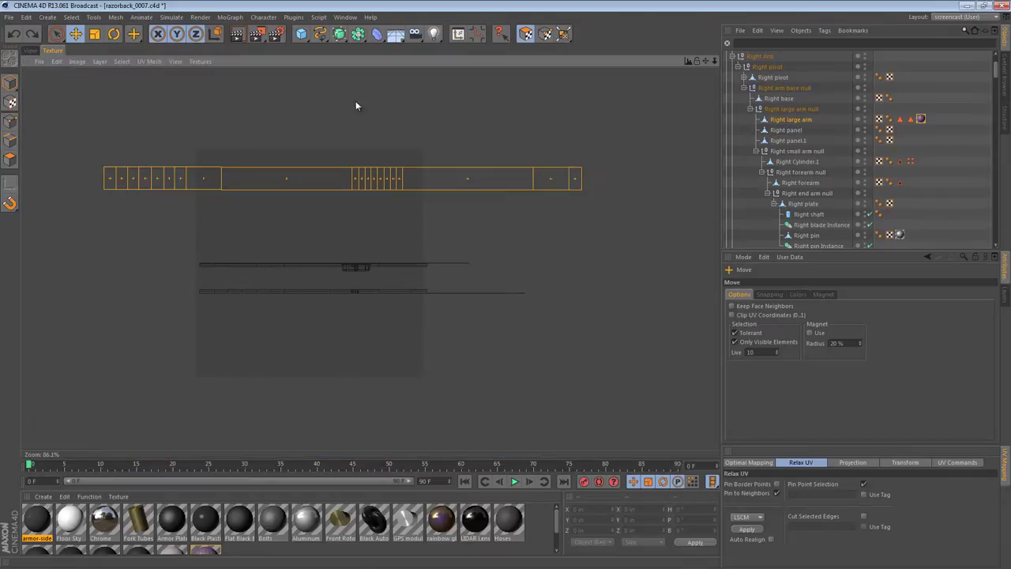
left_click_drag(309, 180, 370, 122)
Fill-select the polygons of Right large arm's upper surface, using the selected side wall as the boundary
left_click(31, 50)
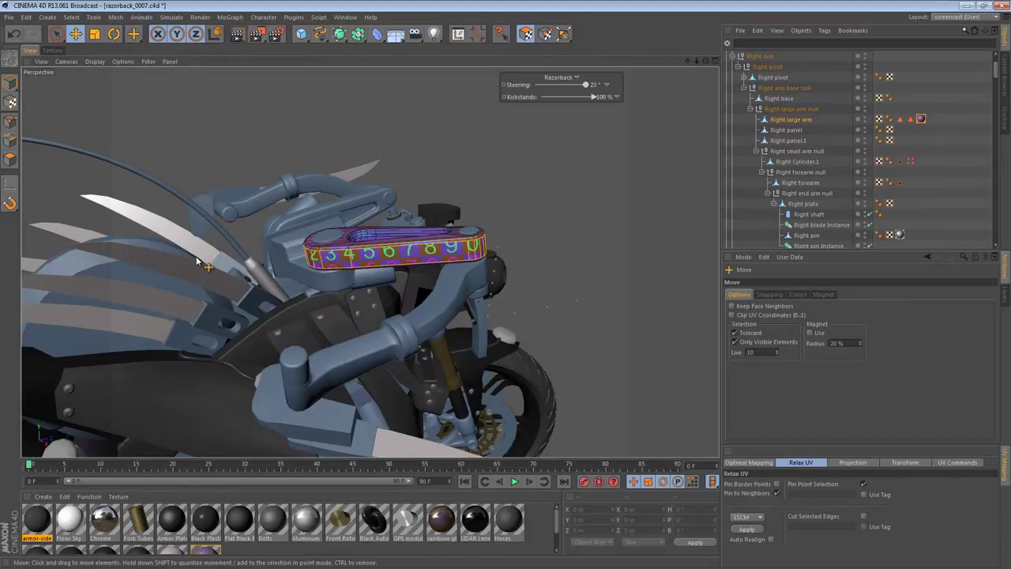
right_click_drag(394, 231, 477, 233, "alt")
left_click_drag(477, 232, 430, 184, "alt")
left_click_drag(478, 232, 501, 176, "alt")
right_click_drag(404, 254, 442, 259, "alt")
middle_click_drag(433, 244, 412, 226, "alt")
left_click(10, 158)
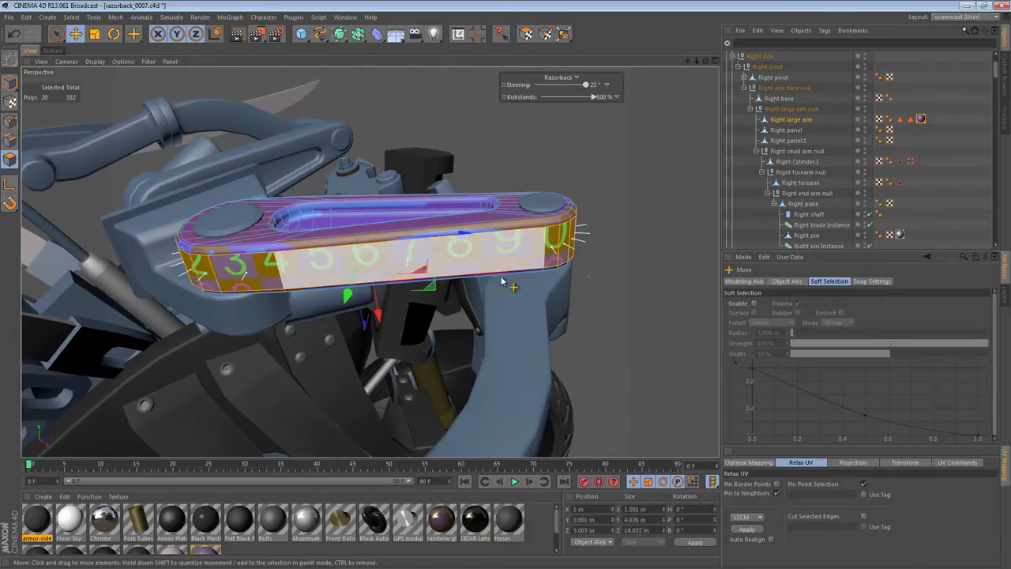
right_click_drag(411, 261, 456, 261, "alt")
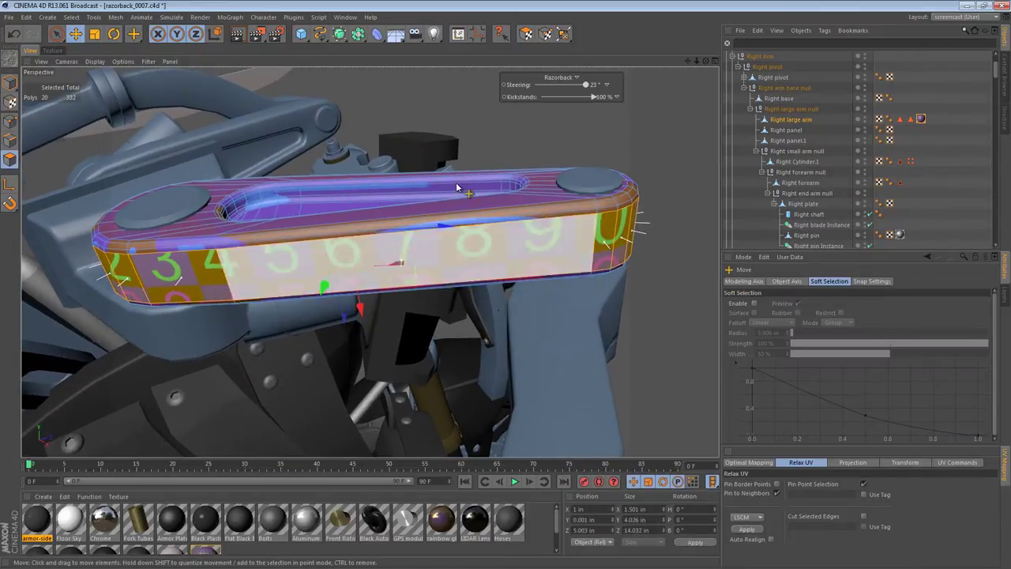
key("v")
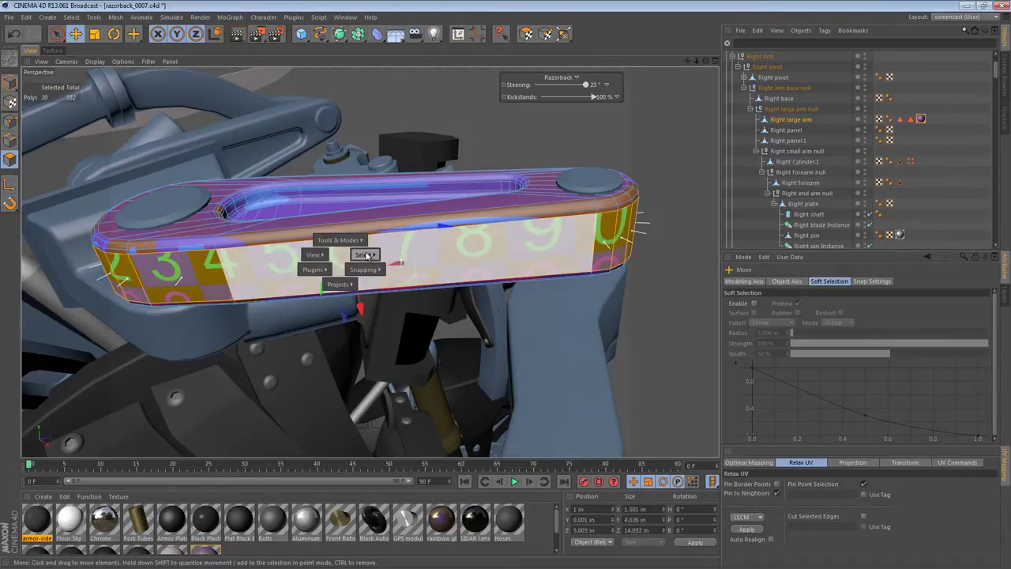
mouse_move(365, 254)
left_click(422, 303)
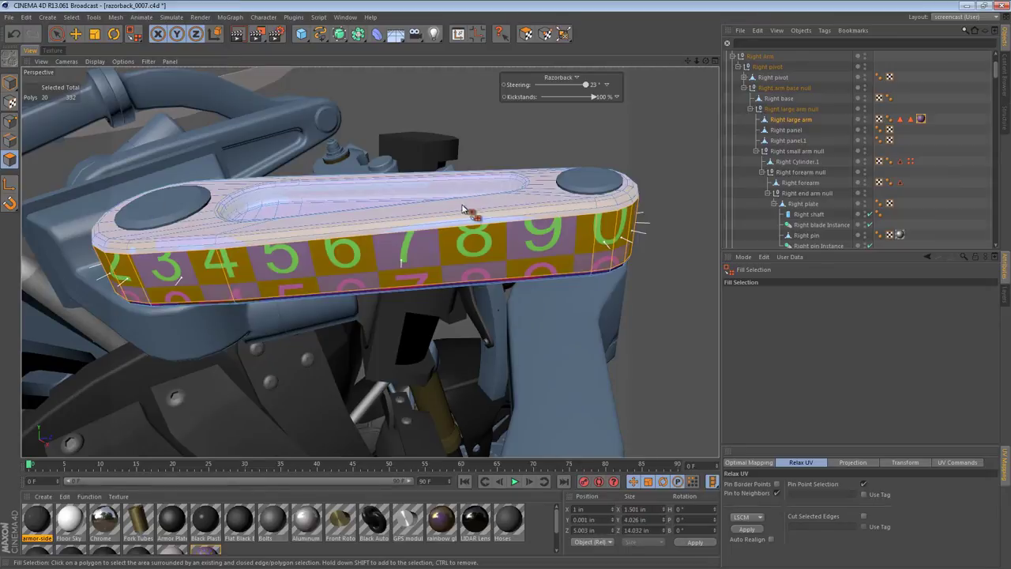
left_click(330, 204)
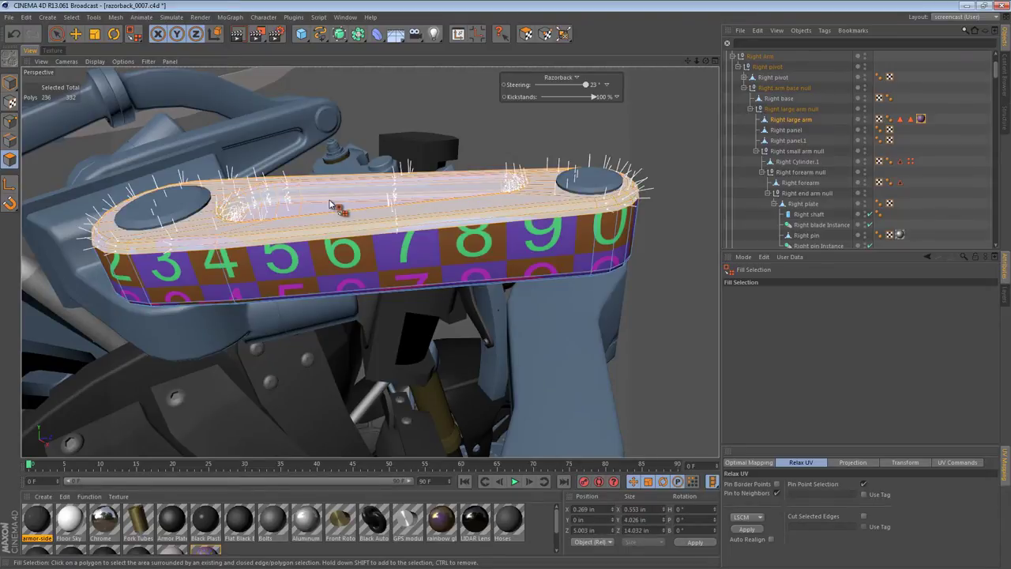
Switch the projection of Right large arm's 2048 texture tag to Flat
left_click_drag(331, 230, 612, 231, "alt")
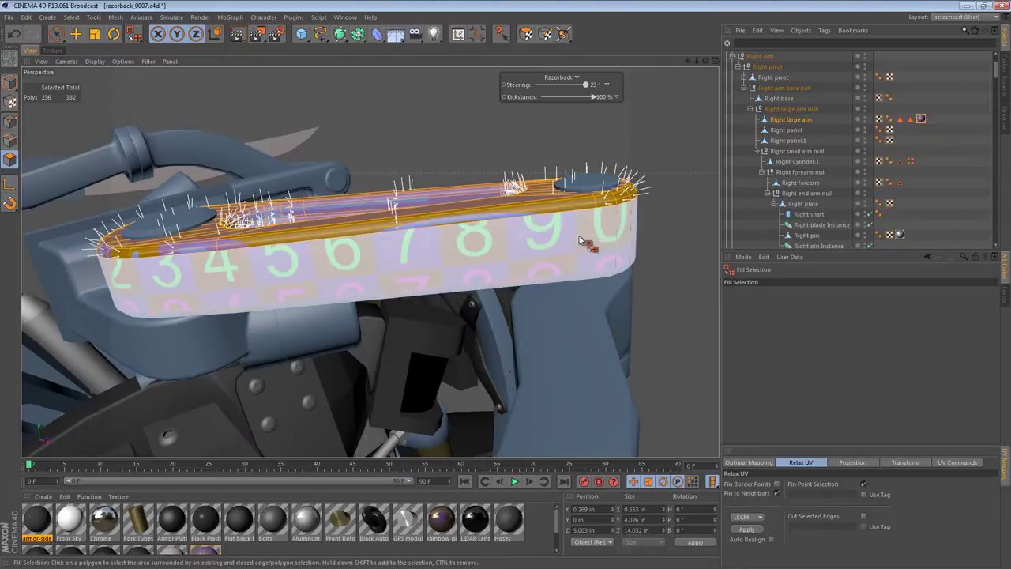
left_click_drag(188, 219, 380, 249, "alt")
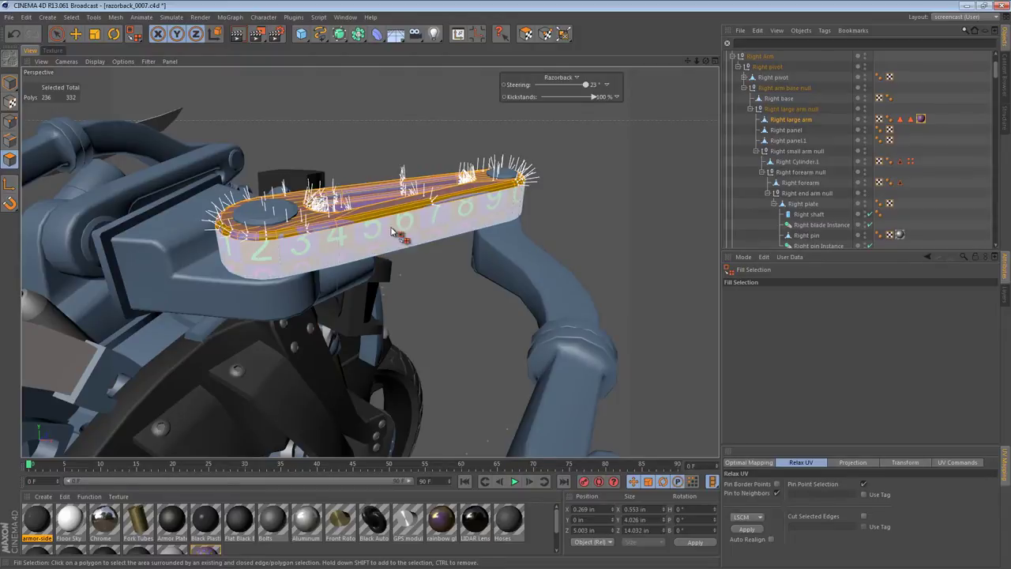
left_click(921, 119)
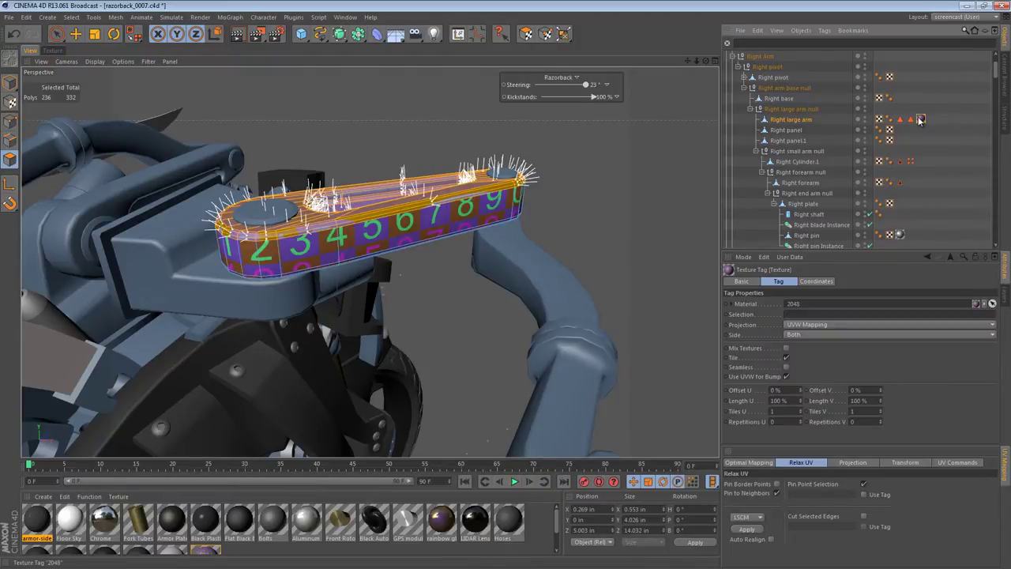
left_click(855, 323)
left_click(819, 353)
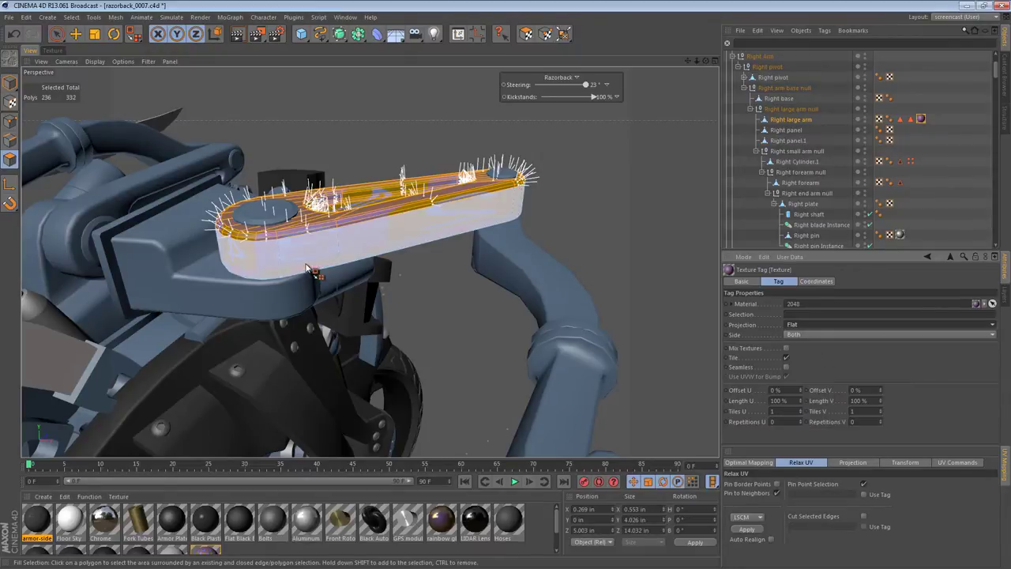
Rotate the flat texture projection to face the arm's upper surface and generate UVW coordinates from it
left_click(9, 102)
key("r")
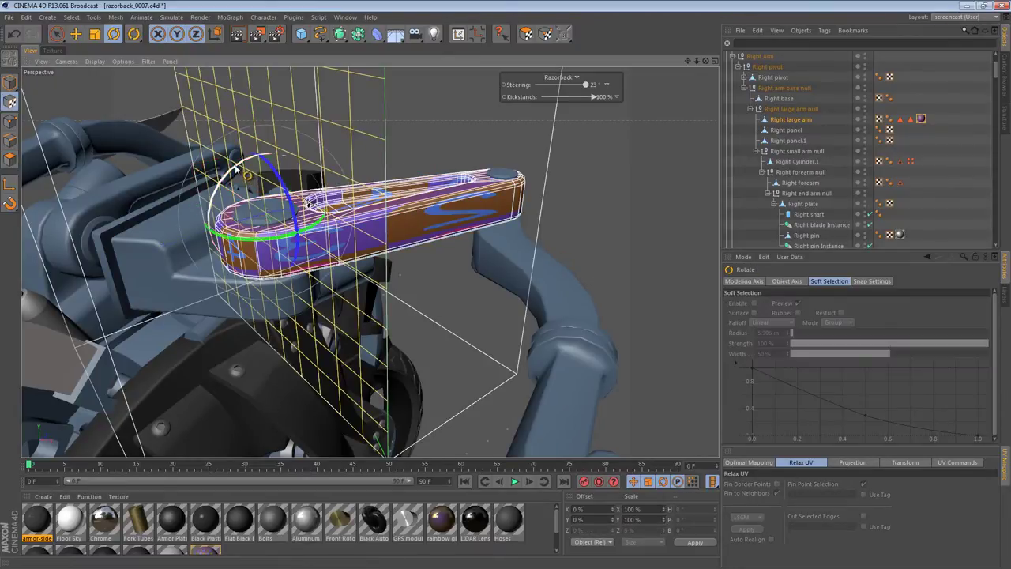
left_click_drag(252, 190, 320, 176)
left_click_drag(256, 151, 347, 367, "alt")
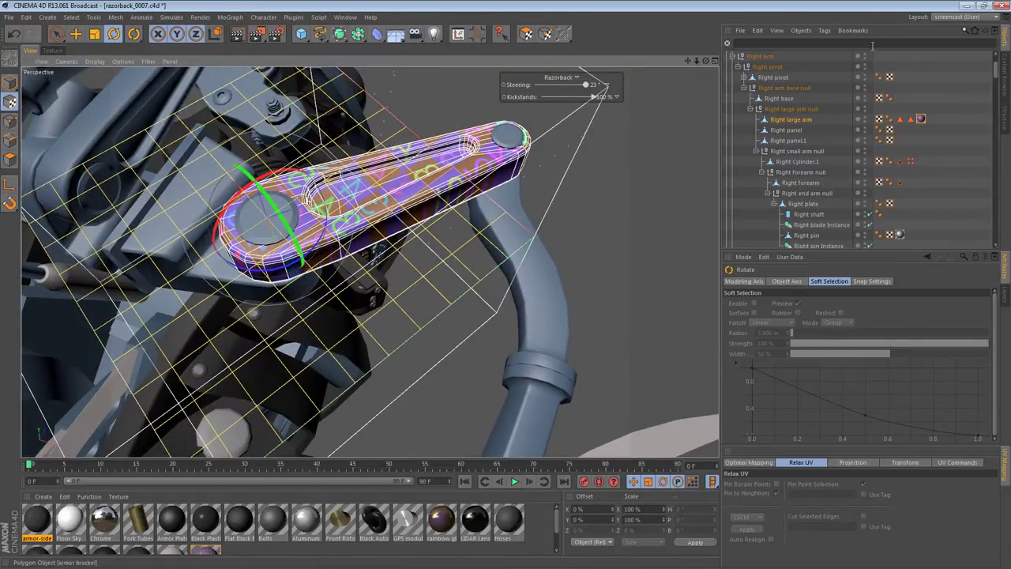
left_click(824, 31)
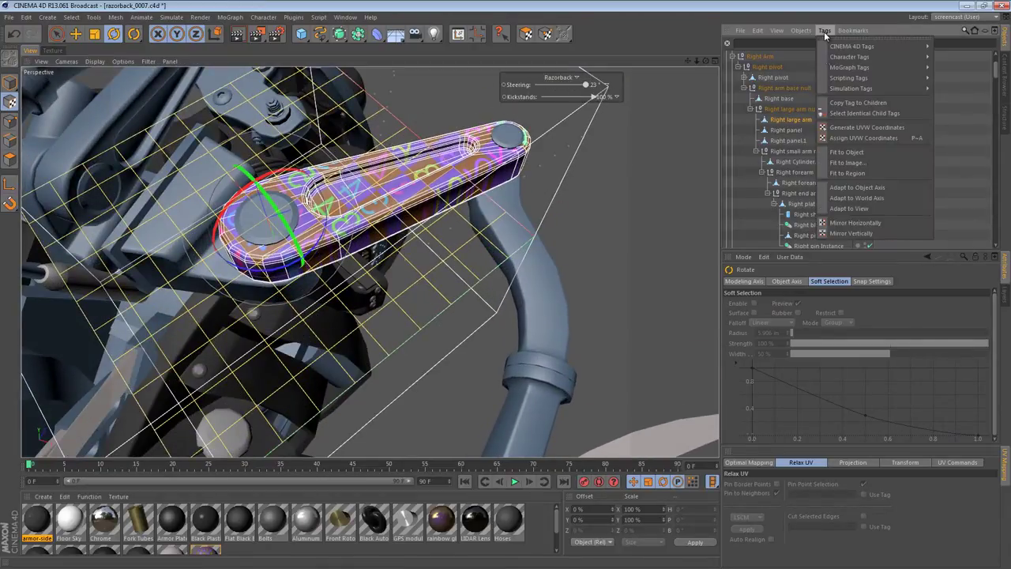
left_click(864, 128)
Rotate the upper-surface UV island to lie horizontally and move it into the upper part of the texture area
left_click(52, 50)
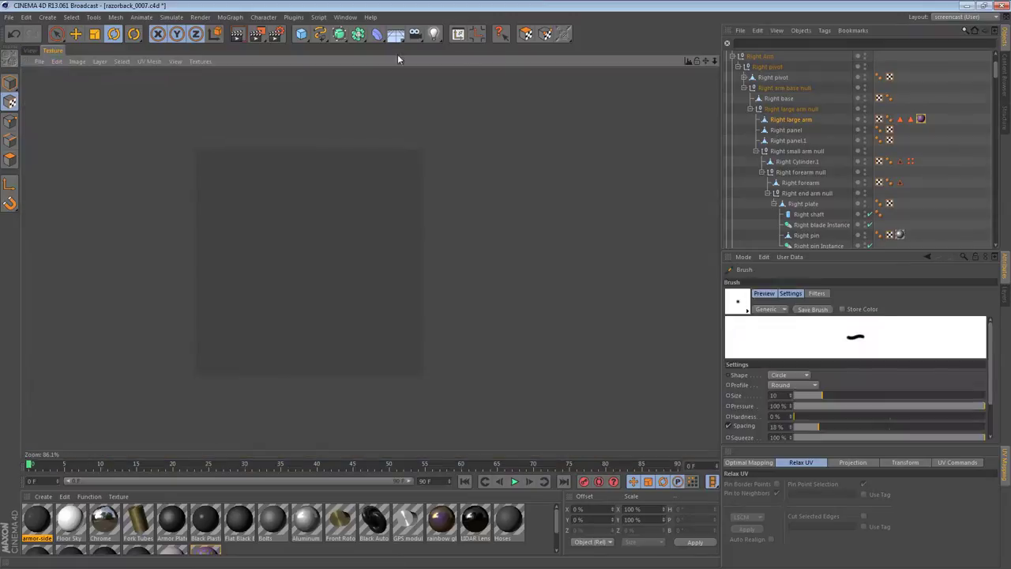
left_click(525, 33)
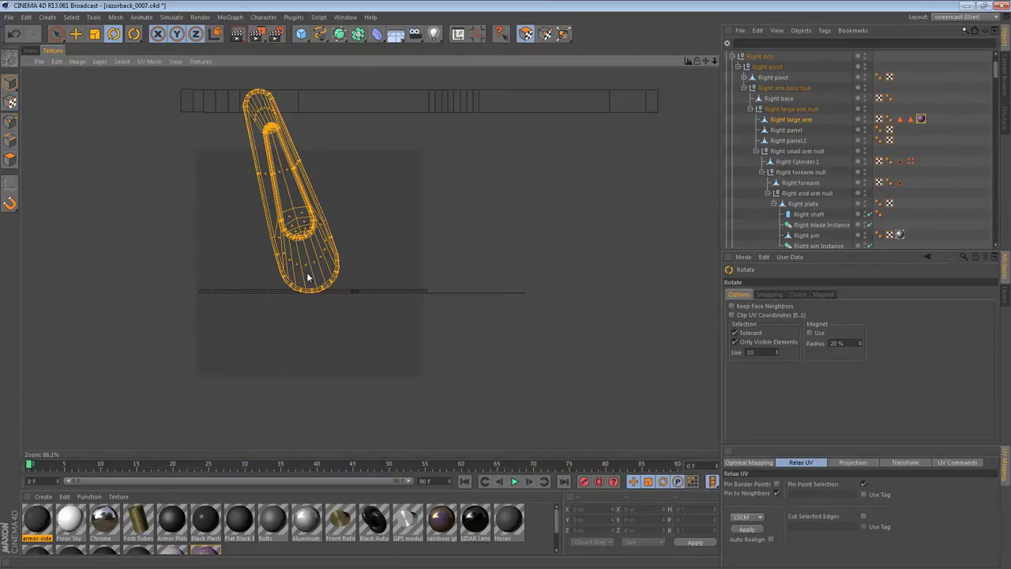
left_click_drag(311, 235, 0, 136)
left_click_drag(399, 164, 218, 190)
key("e")
left_click_drag(320, 156, 298, 186)
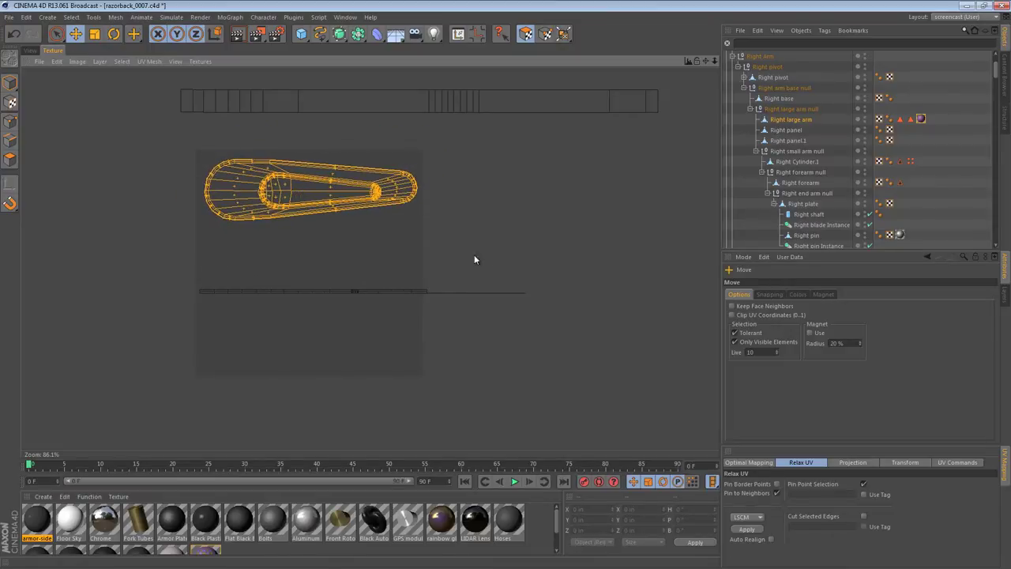
left_click(239, 145)
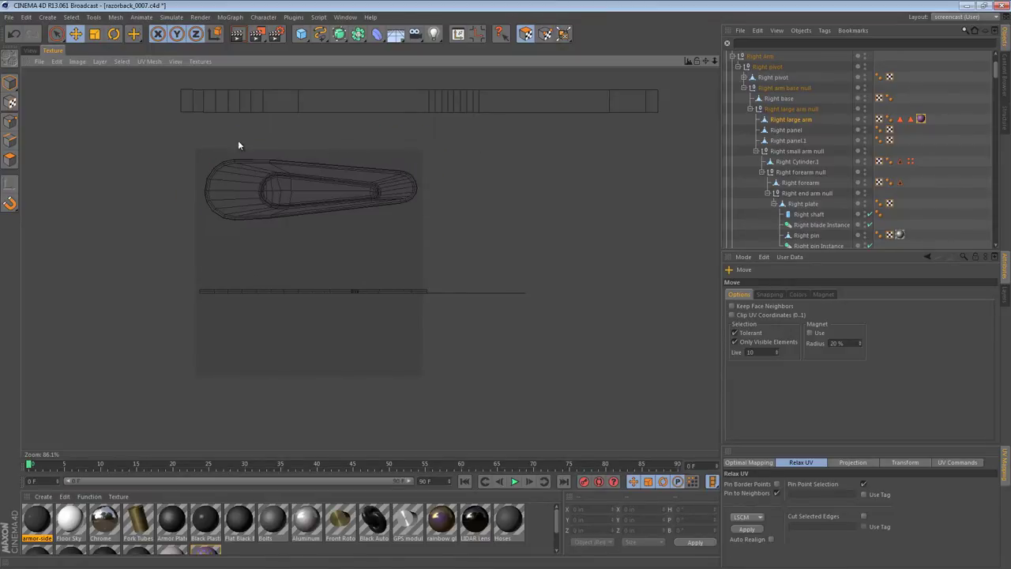
Loop-select the polygon ring on the wall of the recess in the arm's upper surface
left_click(32, 51)
scroll(418, 197, "up", 5)
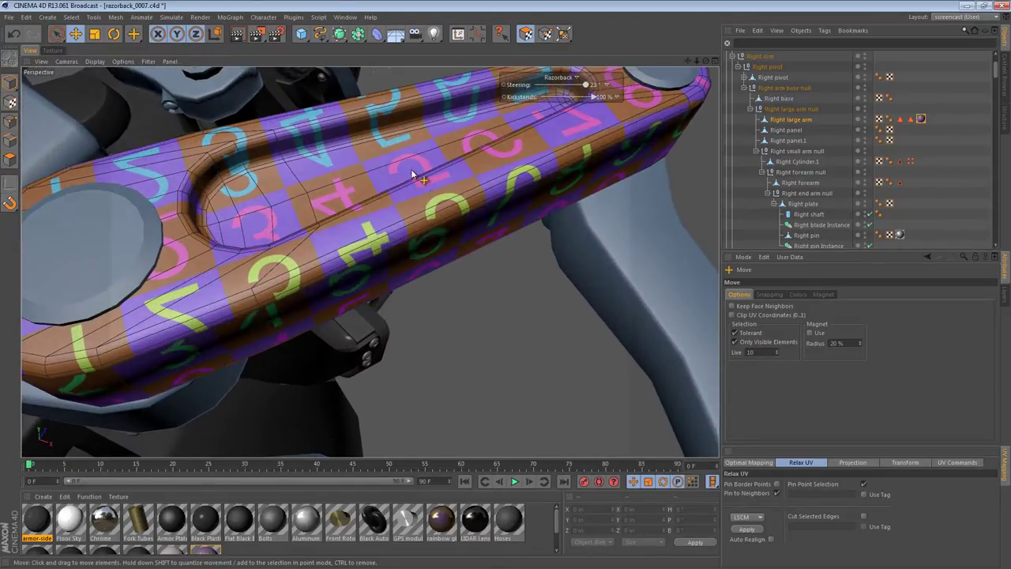
left_click_drag(409, 169, 427, 143, "alt")
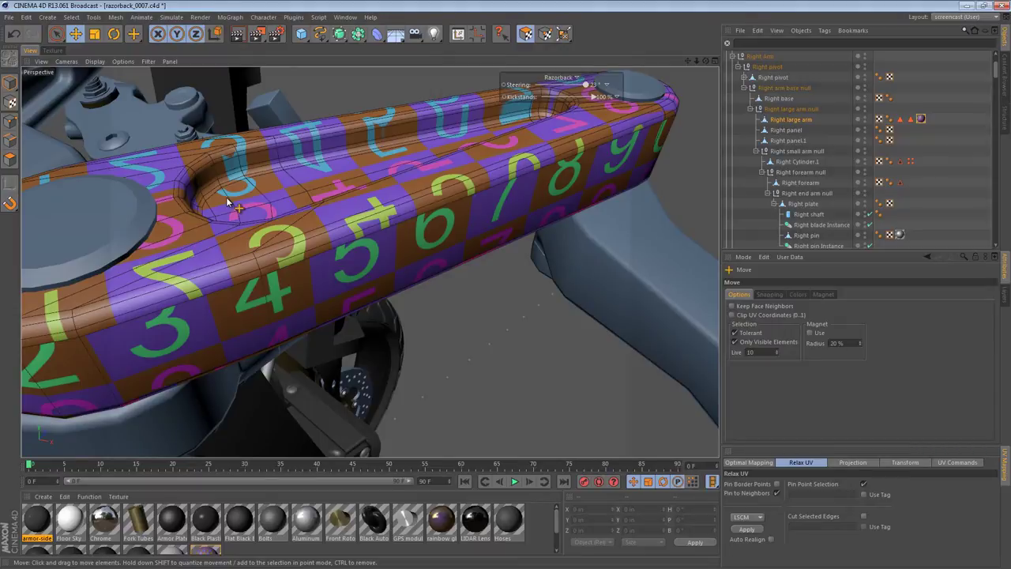
scroll(269, 161, "up", 5)
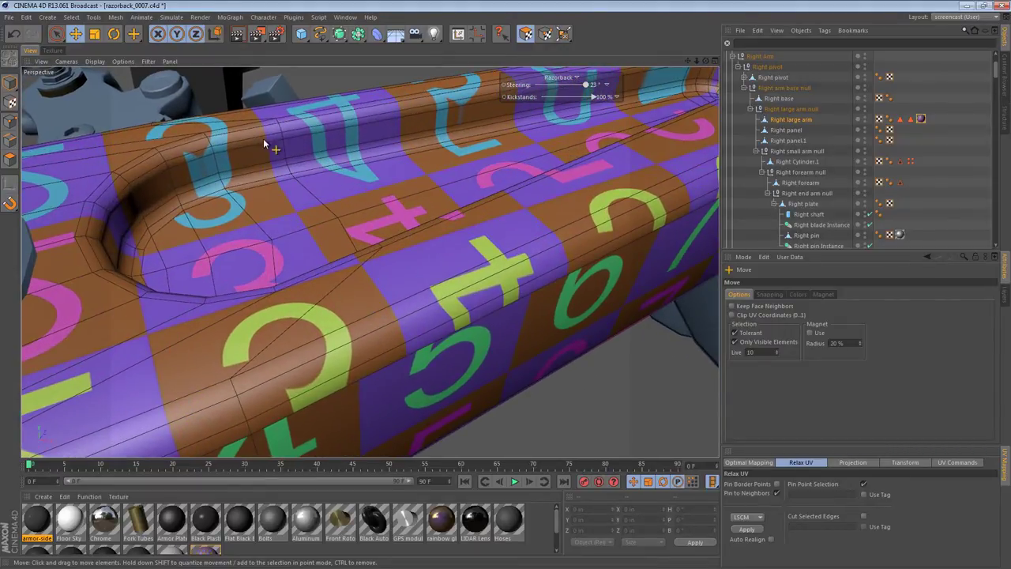
left_click(9, 158)
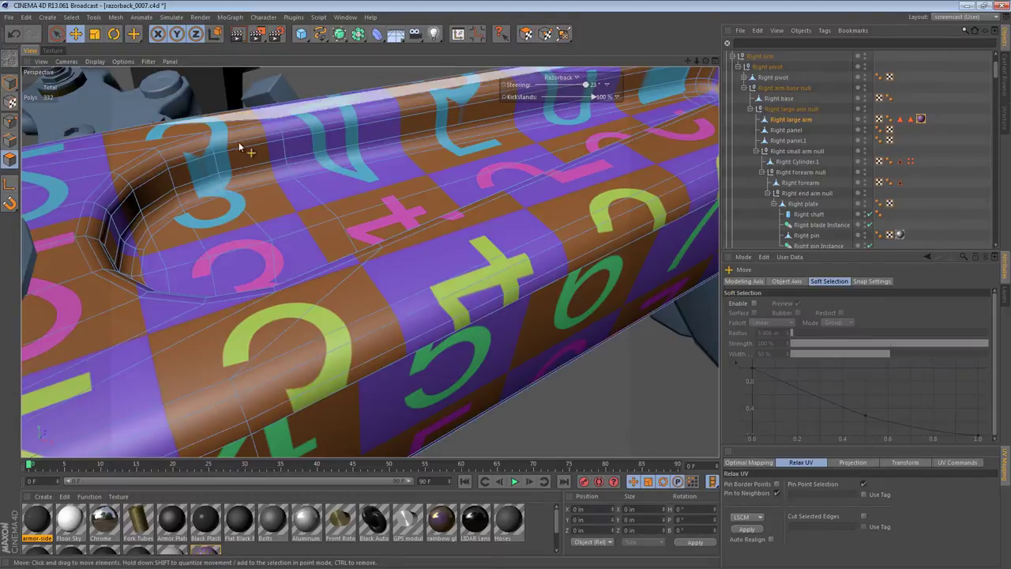
key("u")
key("l")
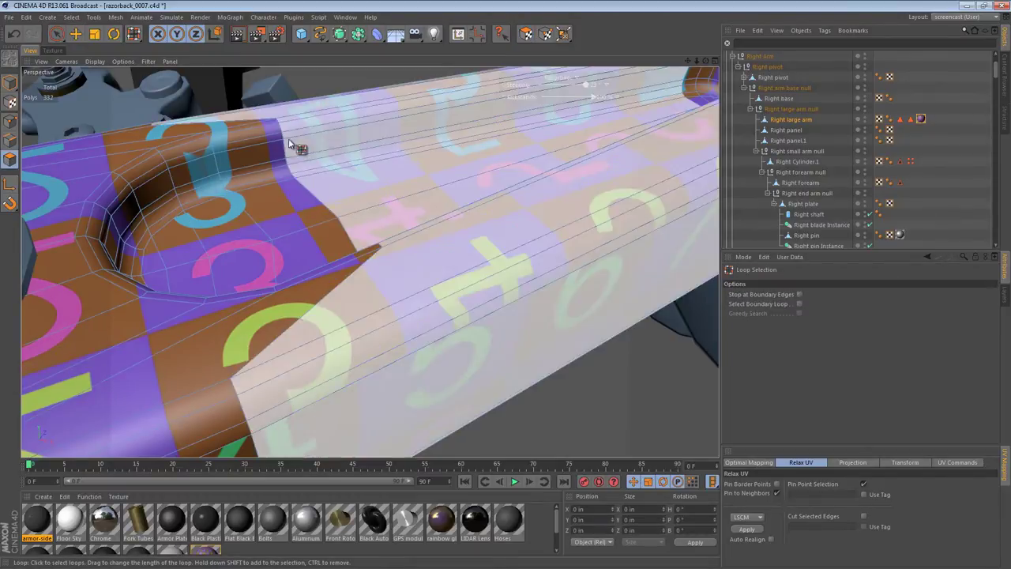
left_click(286, 151)
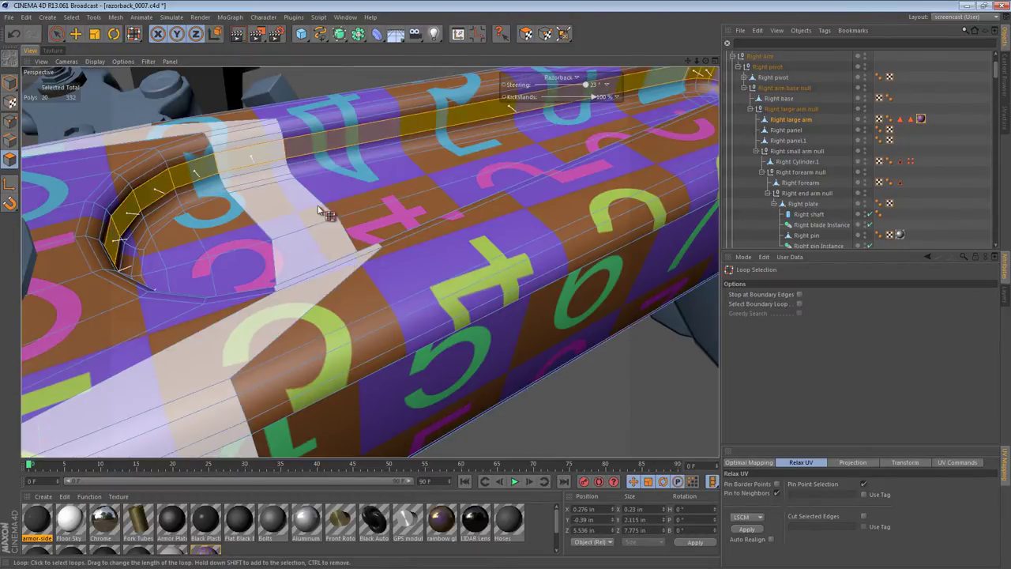
Try growing the recess ring selection twice
key("e")
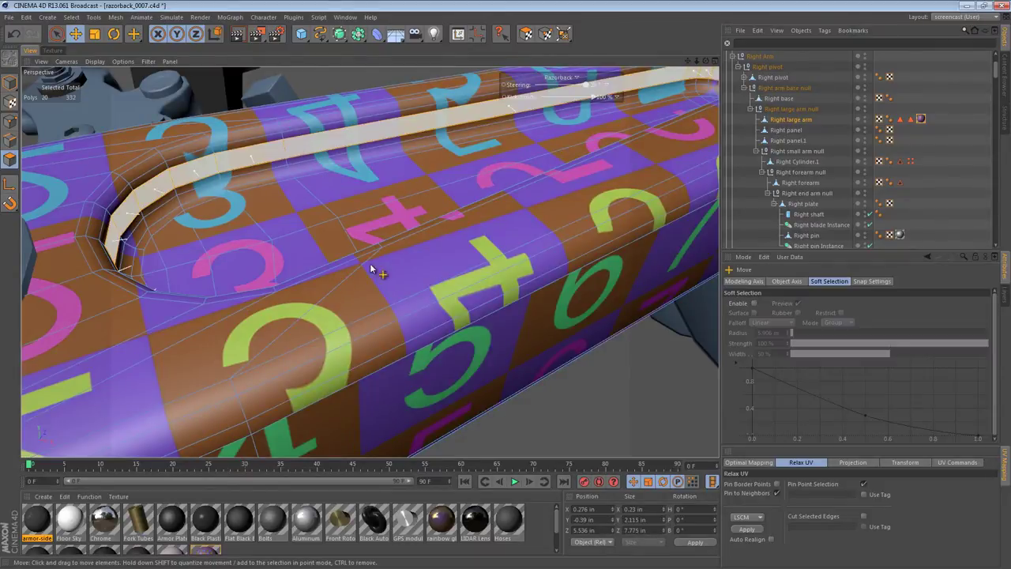
key("u")
key("y")
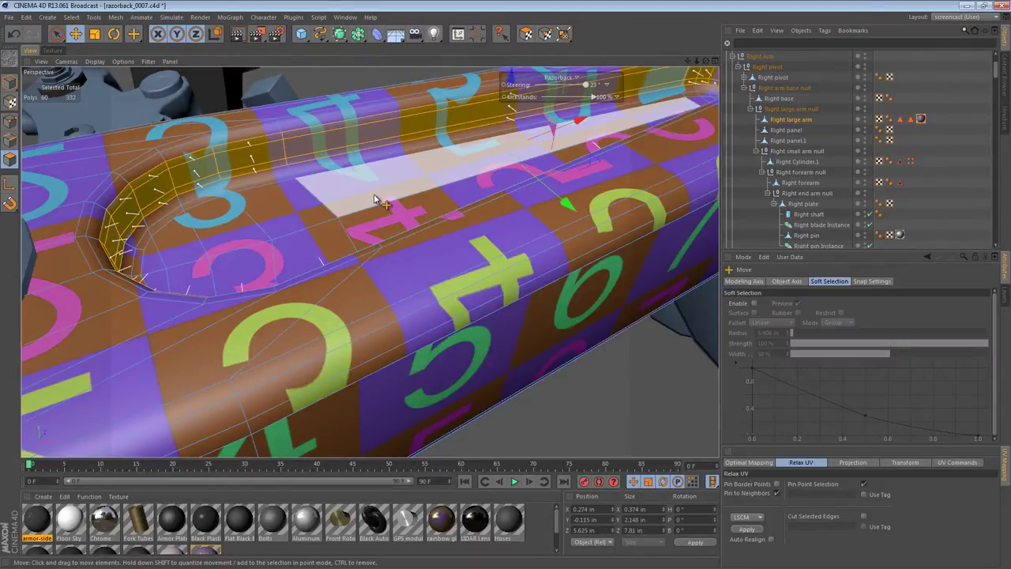
key("u")
key("y")
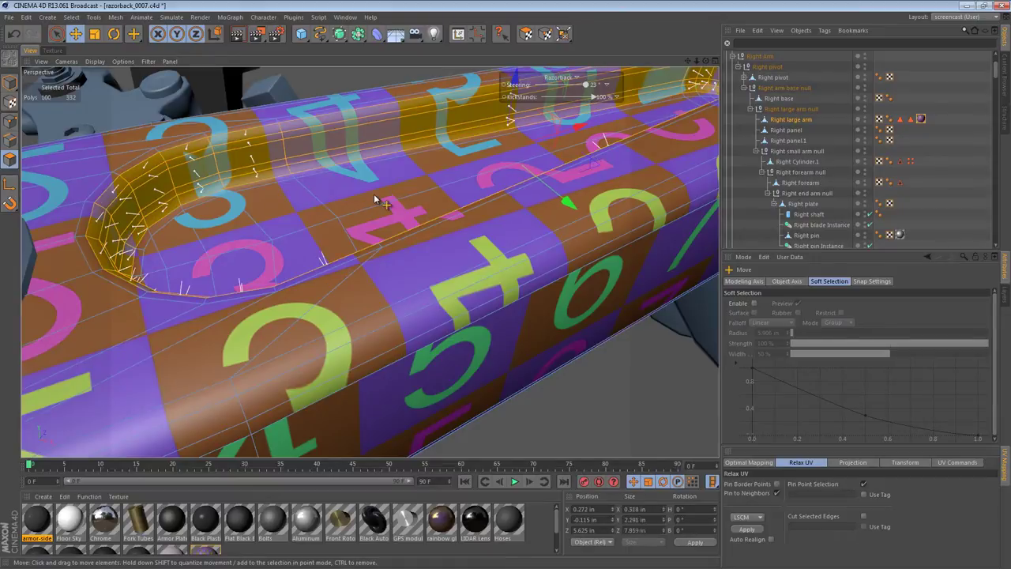
Reselect the polygon ring on the recess wall and fill-select the recess's interior down to its floor
key("u")
key("l")
left_click(142, 202)
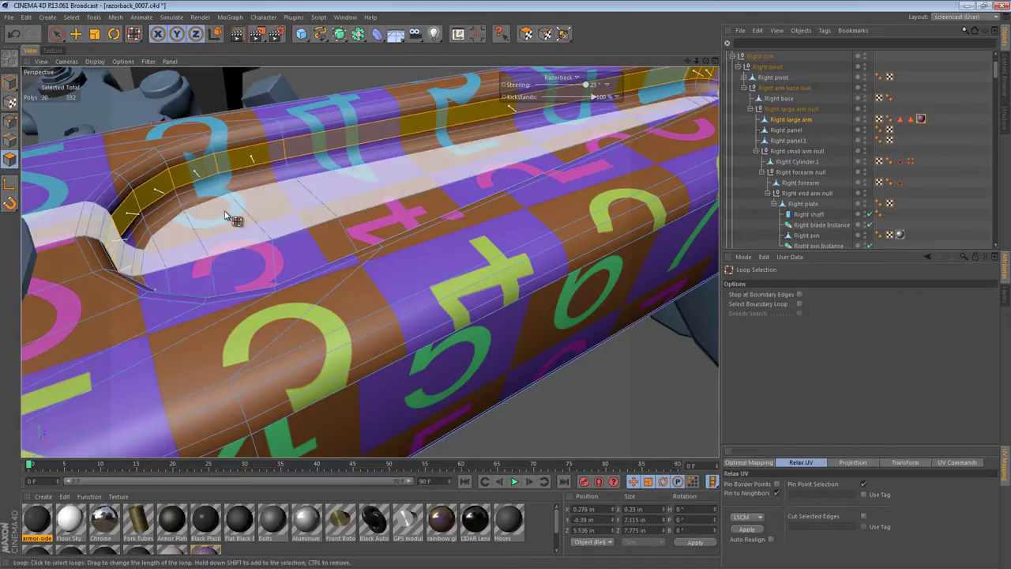
key("u")
key("f")
left_click(227, 218)
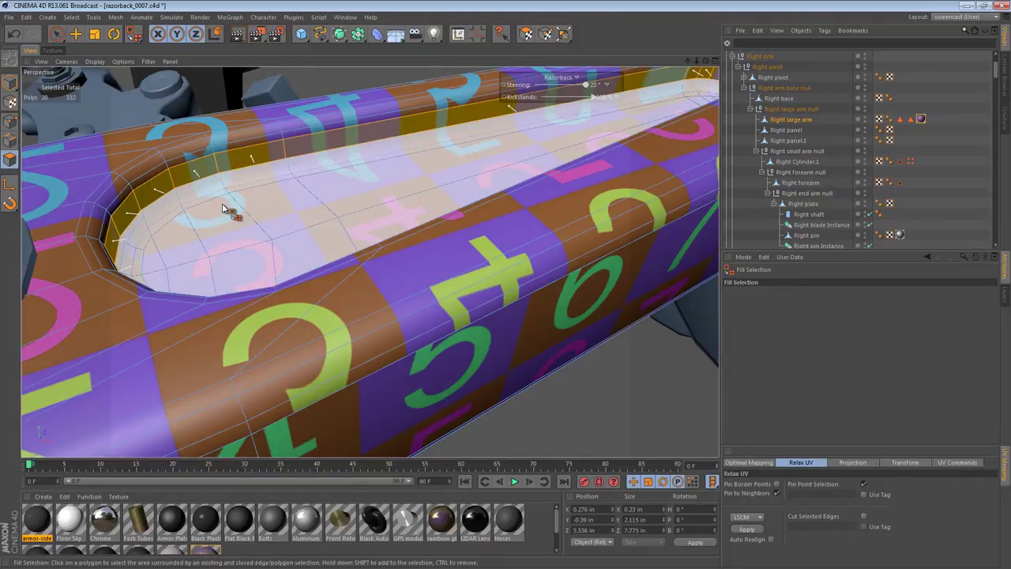
left_click(284, 193)
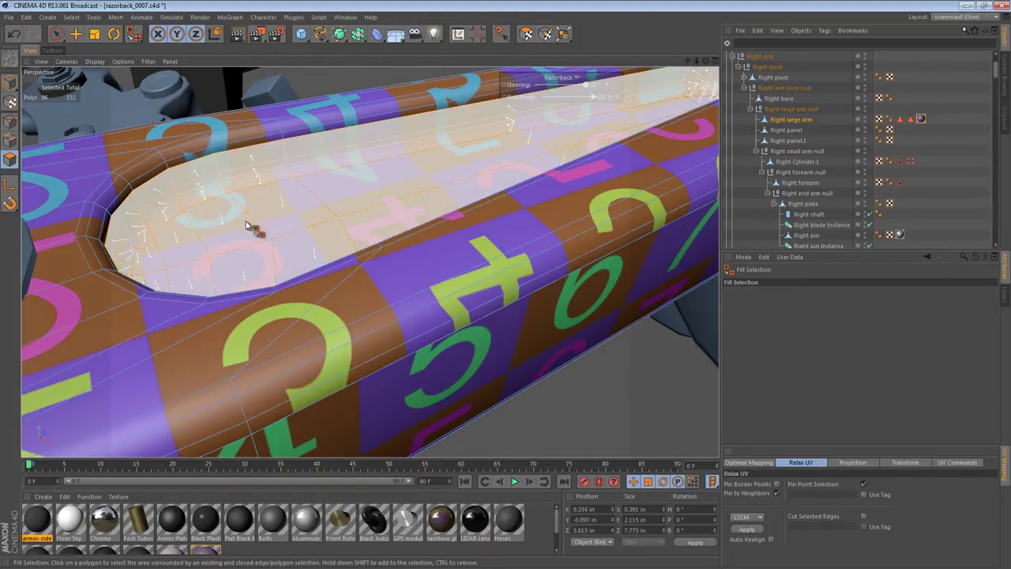
Move the recess UVs out of the upper-surface island to the empty space beside the texture area, then deselect them
key("e")
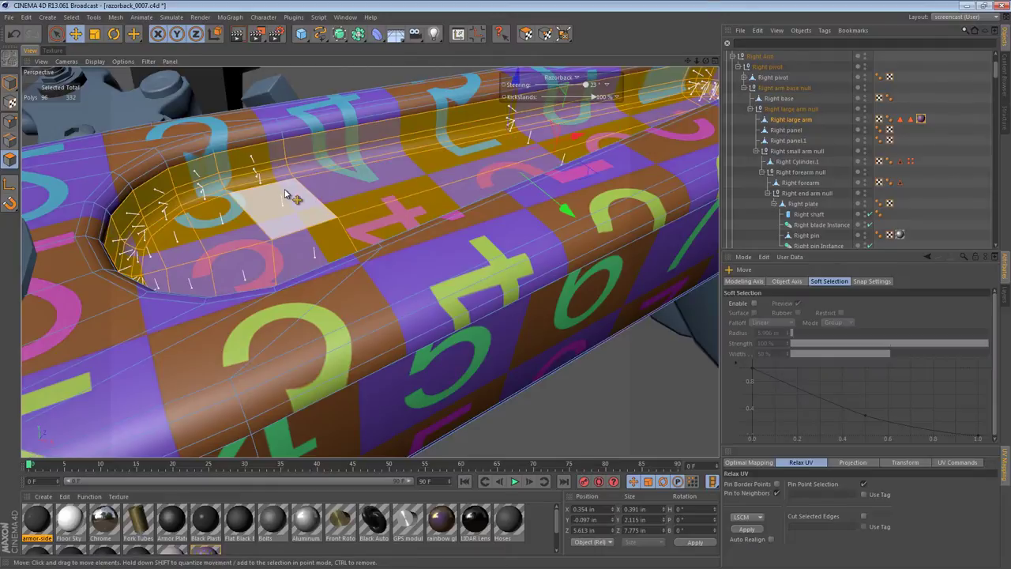
left_click(52, 50)
left_click(526, 33)
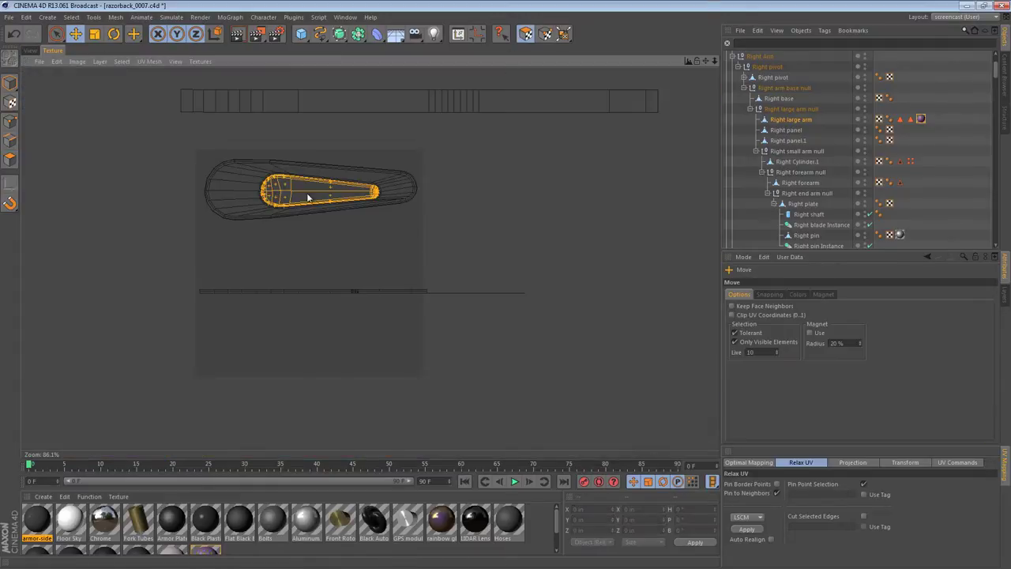
left_click_drag(306, 192, 492, 168)
left_click(501, 199)
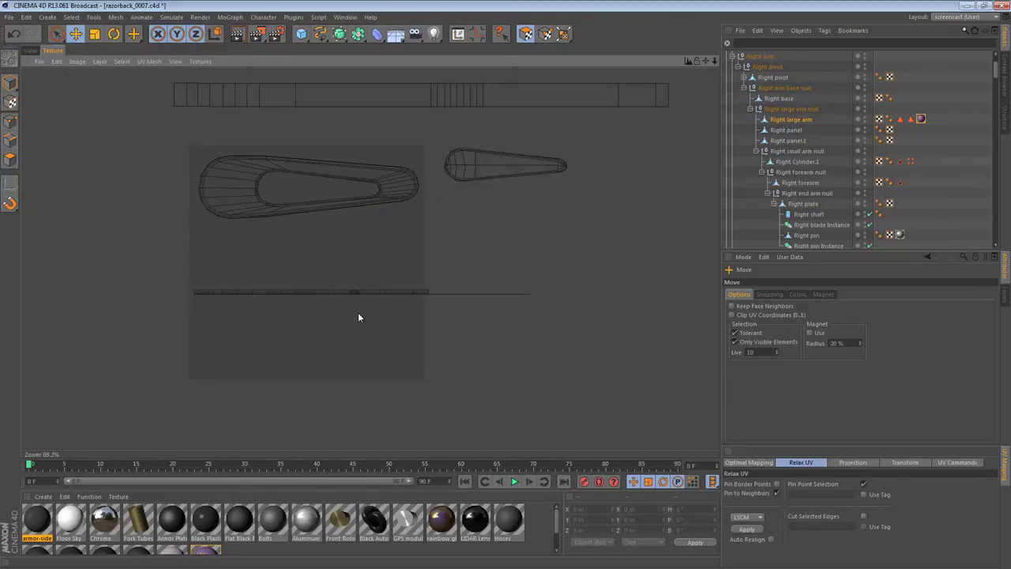
Set the projection of Right large arm's 2048 texture tag to Flat and check the result in the texture view
left_click(30, 51)
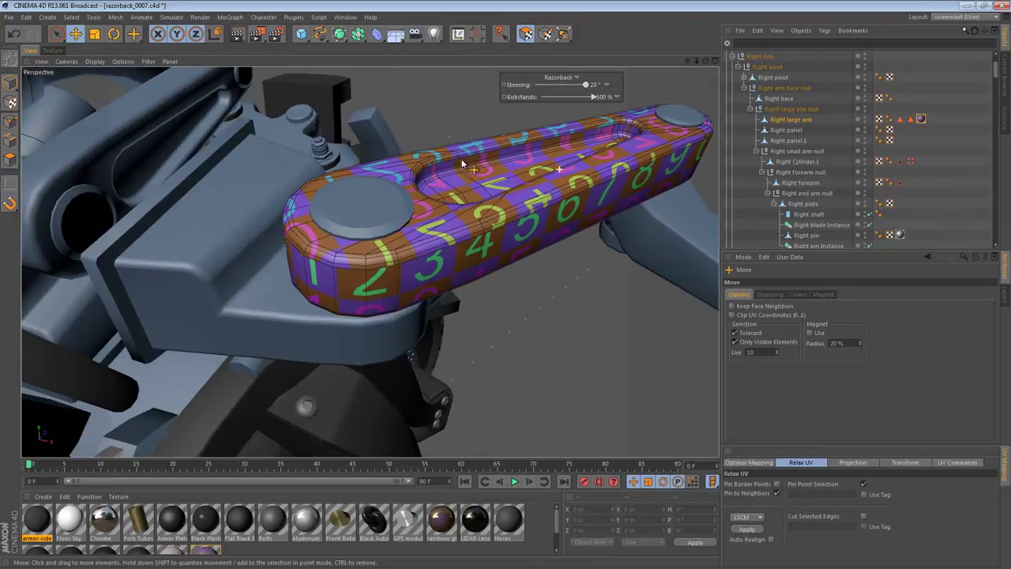
middle_click_drag(462, 164, 397, 189, "alt")
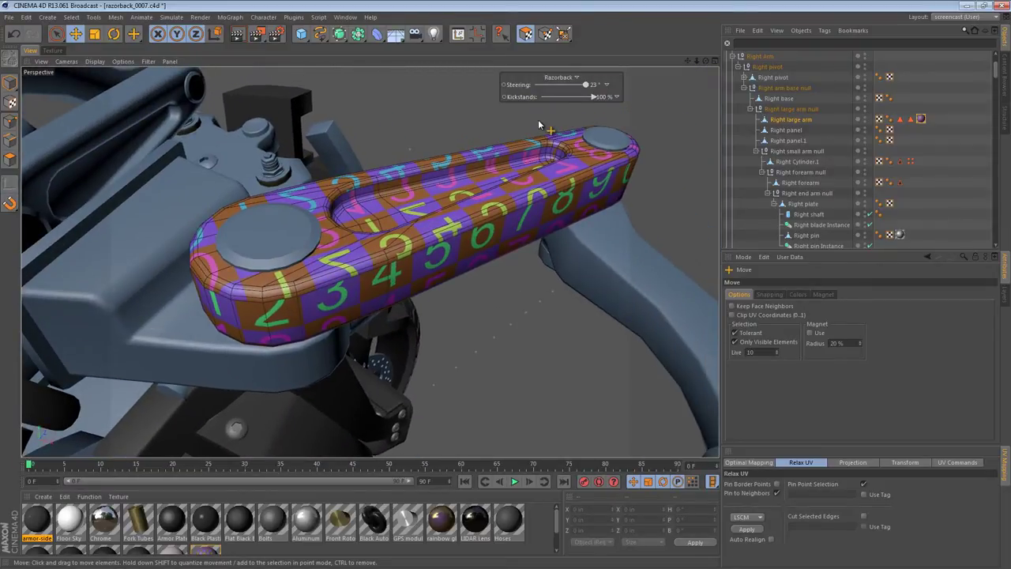
left_click(920, 120)
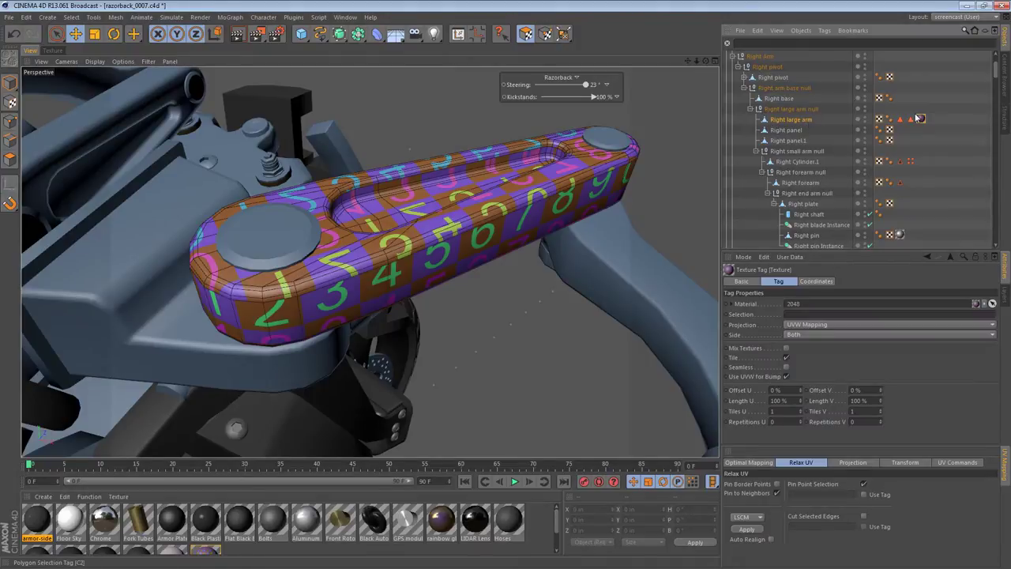
left_click(836, 325)
left_click(833, 358)
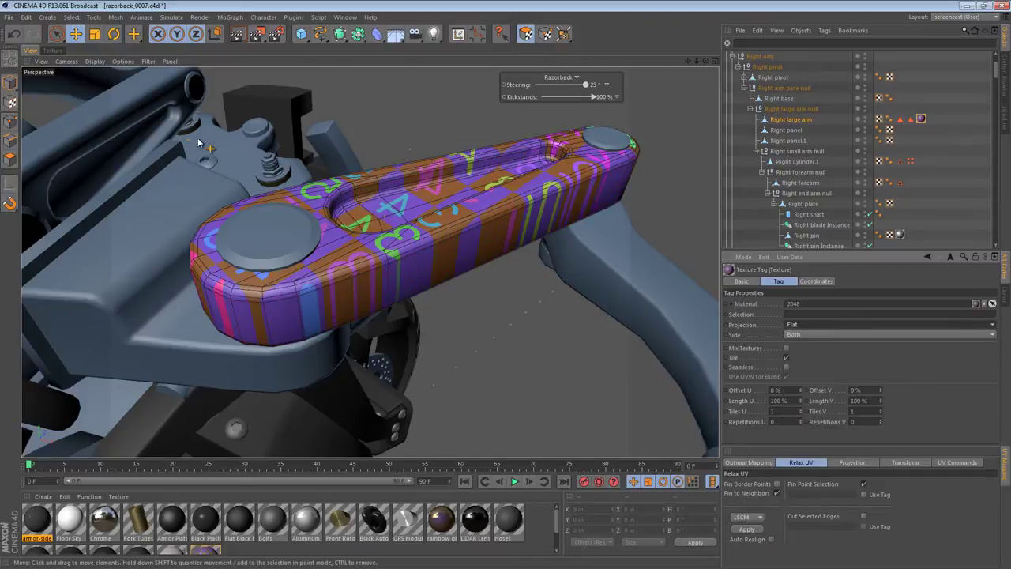
left_click(52, 50)
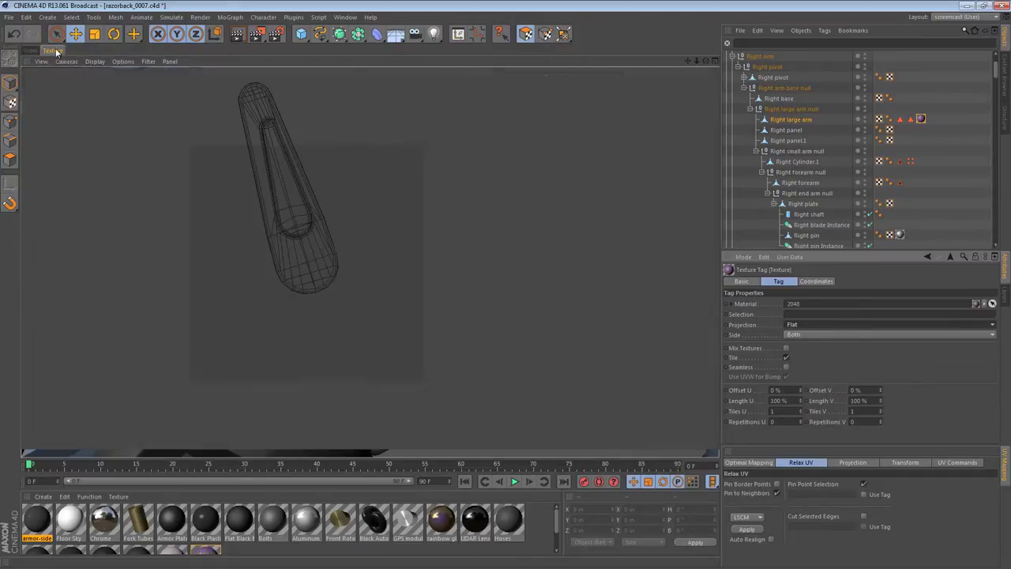
left_click(529, 37)
left_click(30, 50)
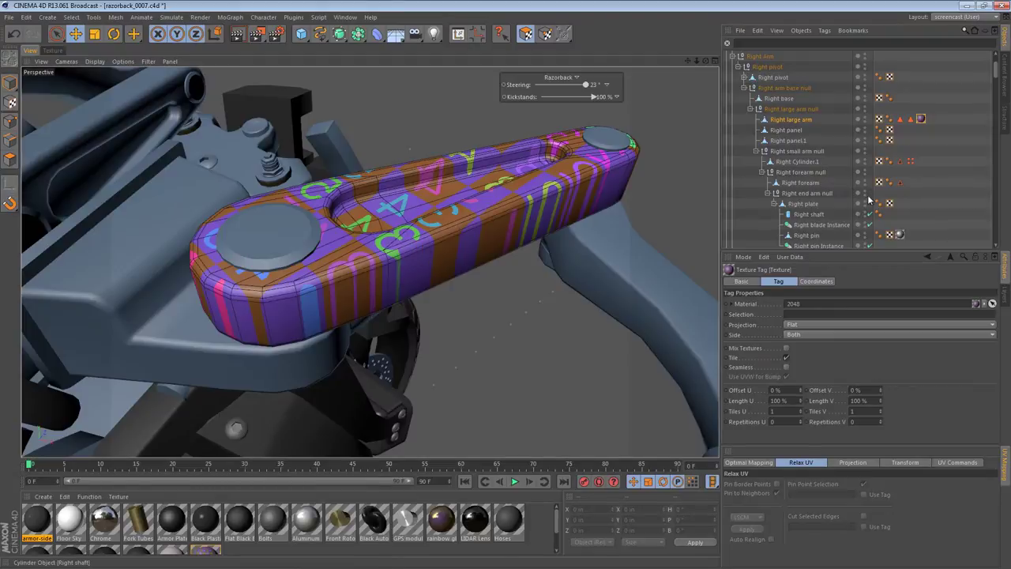
Loop-select the polygon ring on the arm's side wall and fill-select the whole underside below it
left_click_drag(411, 263, 379, 78, "alt")
left_click(10, 159)
key("u")
key("l")
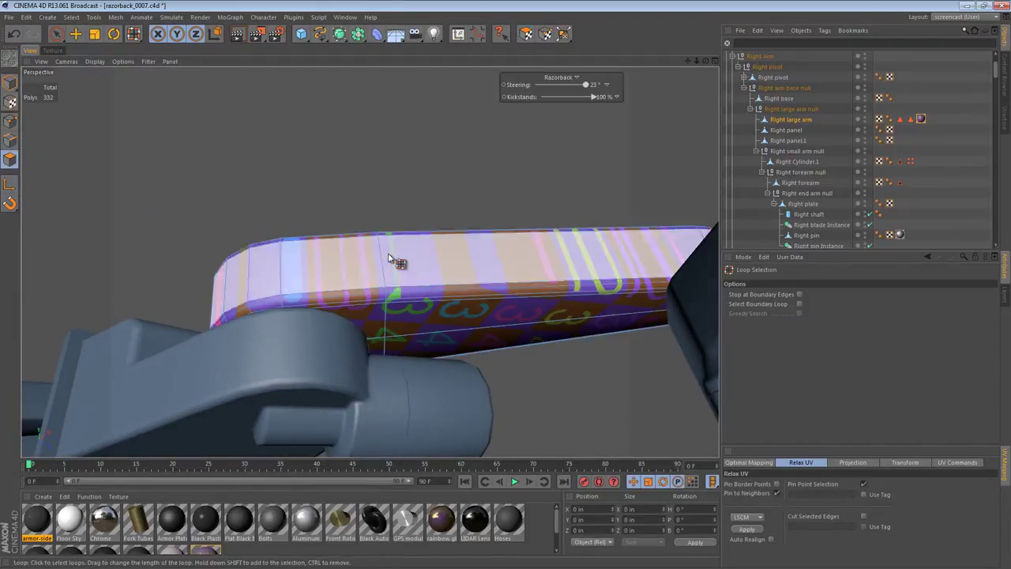
left_click(388, 252)
key("u")
key("f")
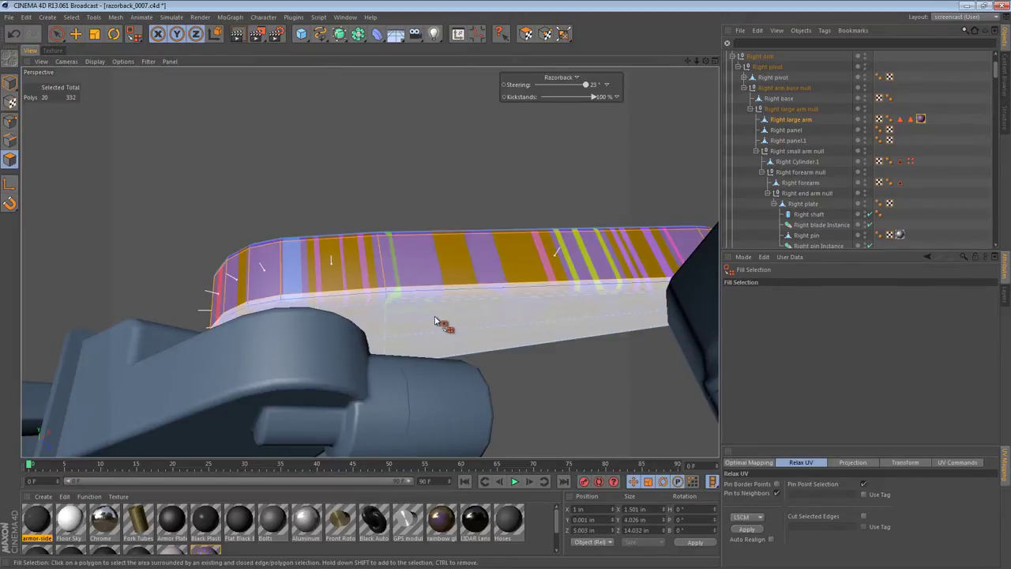
left_click(442, 323)
Assign UVW coordinates from the flat projection to the selected underside polygons
left_click_drag(535, 295, 564, 431, "alt")
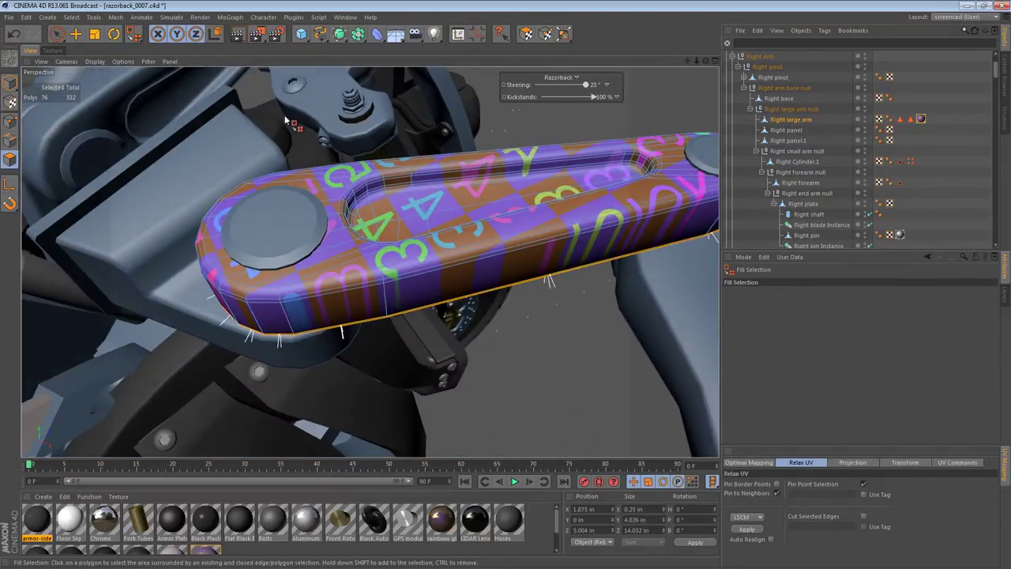
left_click(824, 31)
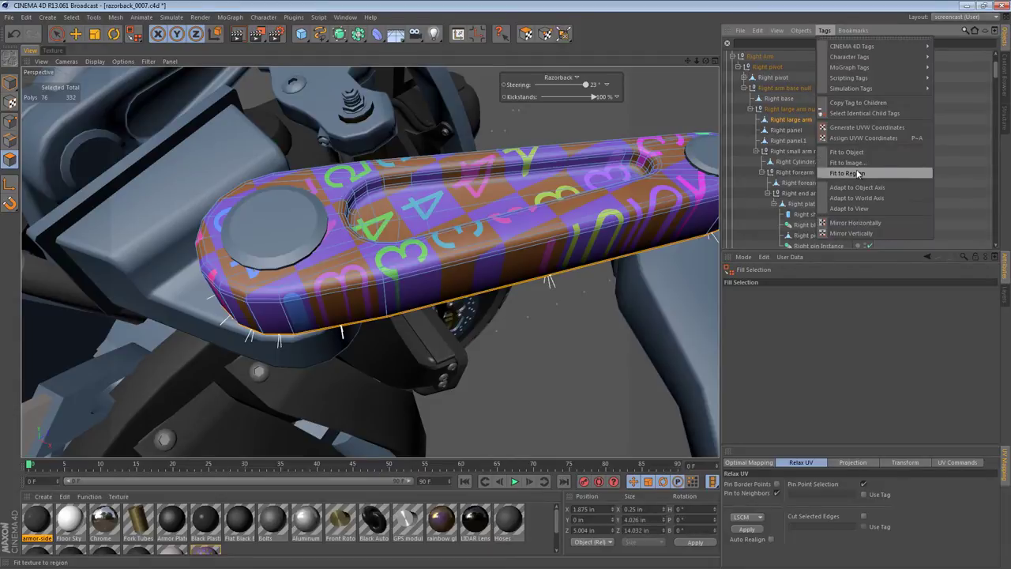
left_click(861, 138)
Move the underside UV island clear, rotate it to lie horizontally, and place it below the upper-surface island in the texture area
left_click(52, 49)
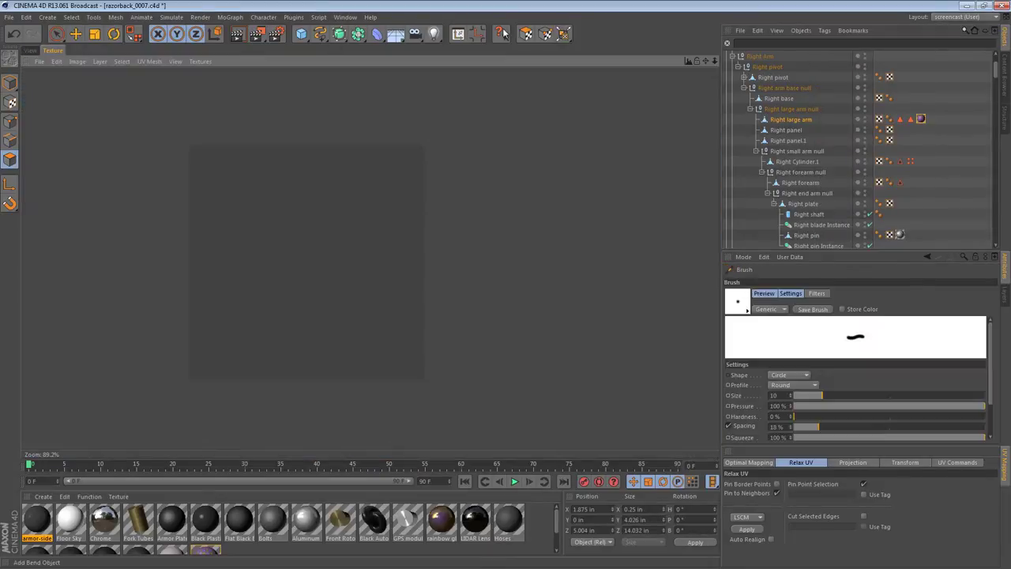
key("e")
left_click_drag(492, 243, 35, 311)
key("r")
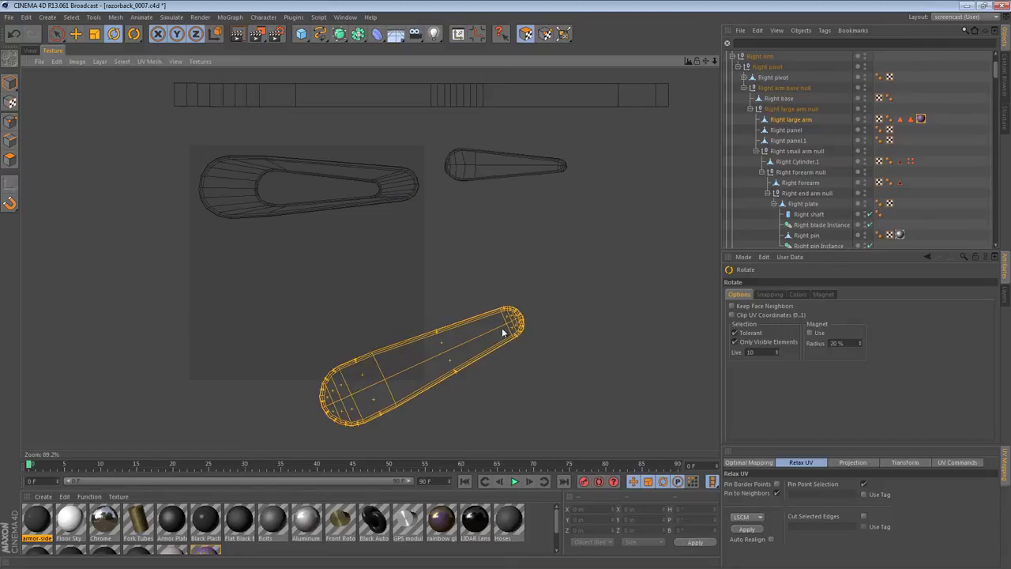
left_click_drag(496, 336, 264, 371)
key("e")
left_click_drag(406, 345, 326, 267)
scroll(553, 207, "down", 3)
middle_click_drag(552, 207, 533, 217, "alt")
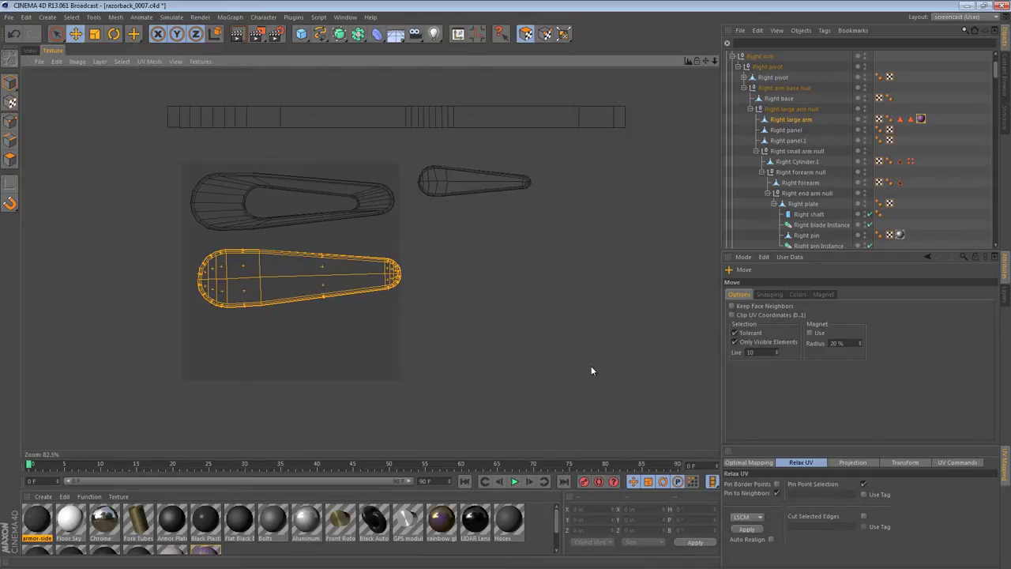
Relax the upper-surface, underside and recess UV islands together using LSCM with Pin Point Selection off
left_click_drag(591, 370, 138, 149)
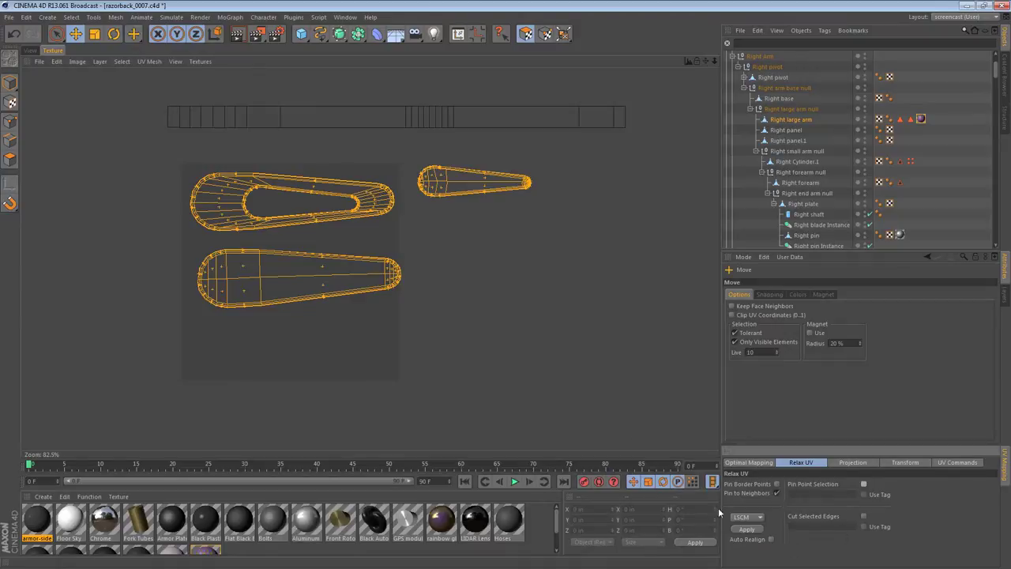
left_click(748, 530)
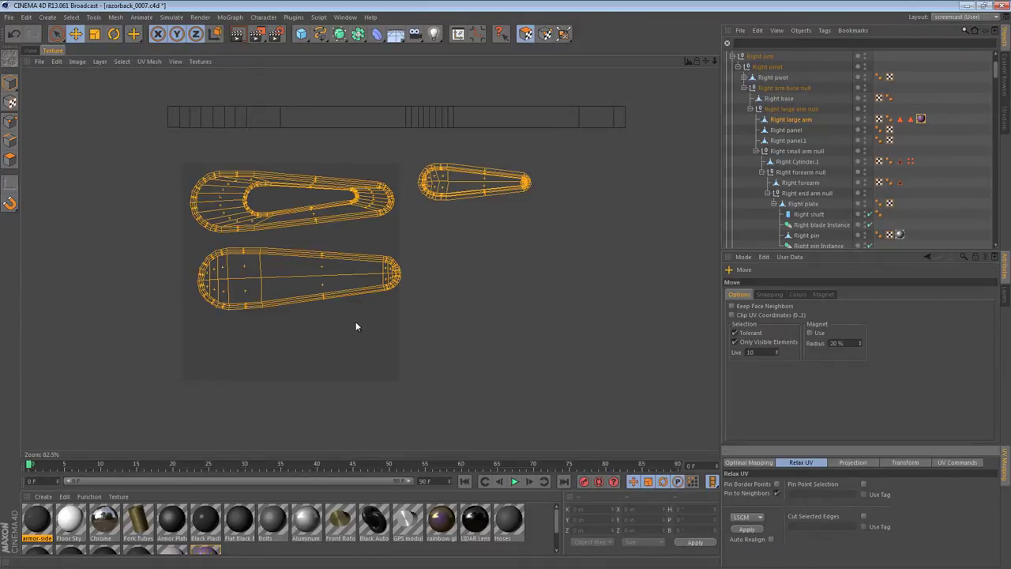
scroll(344, 149, "up", 5)
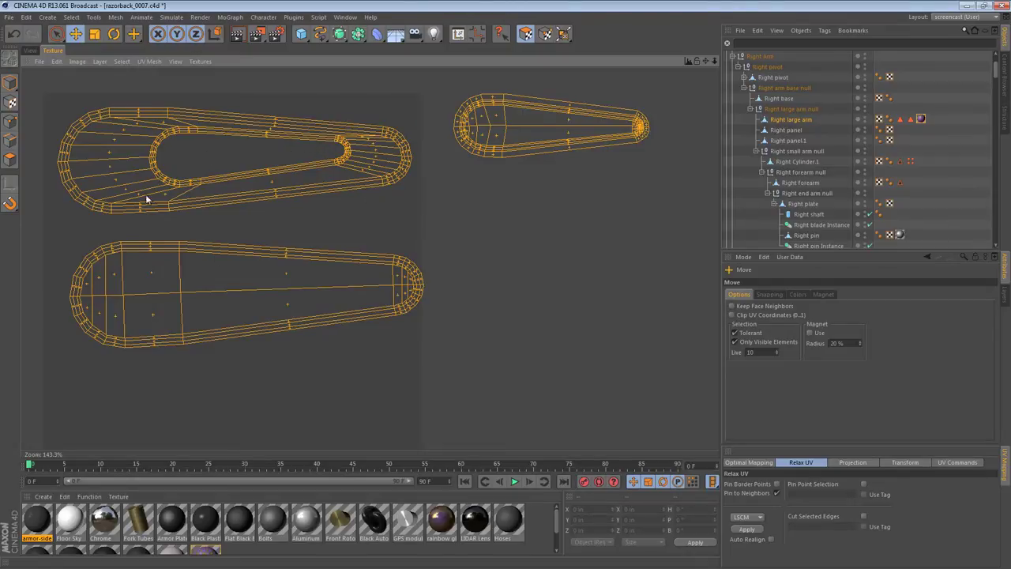
Deselect everything and examine how the checker texture sits on the arm's upper surface, side wall and recess
left_click(32, 51)
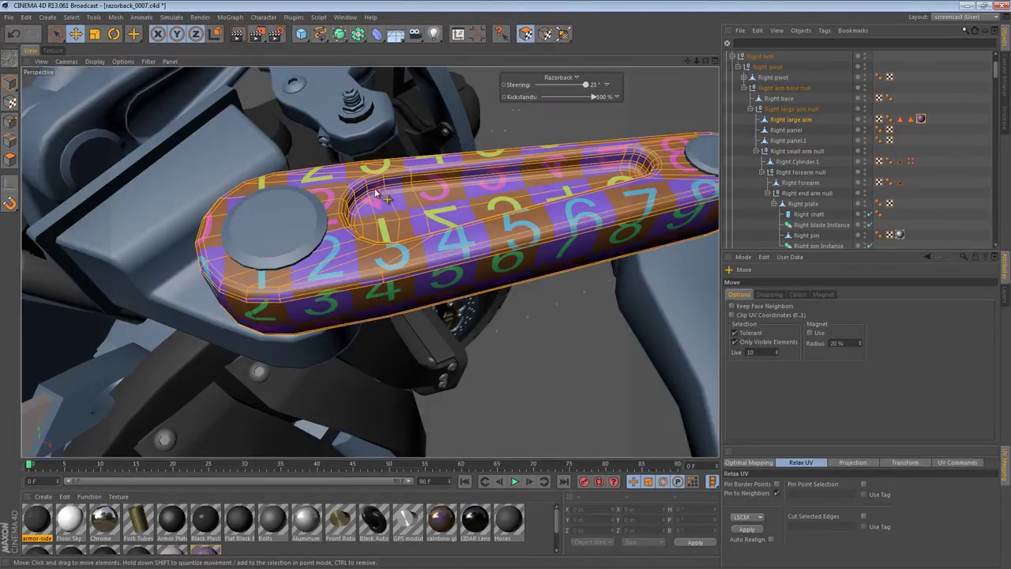
left_click(9, 83)
key("ctrl+shift+a")
right_click_drag(569, 201, 528, 211, "alt")
left_click_drag(529, 214, 672, 301, "alt")
left_click_drag(775, 283, 461, 202, "alt")
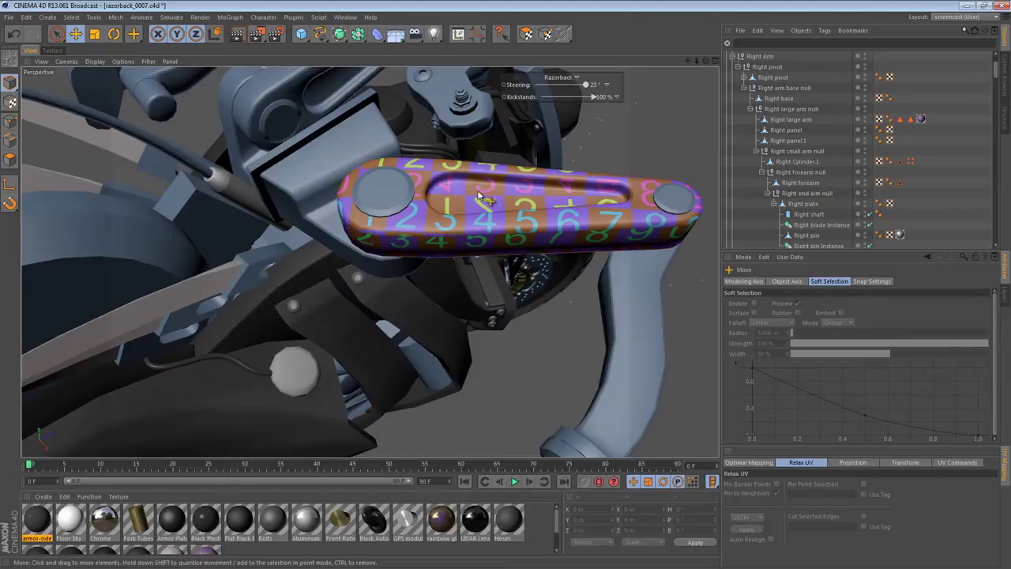
left_click_drag(646, 196, 605, 246, "alt")
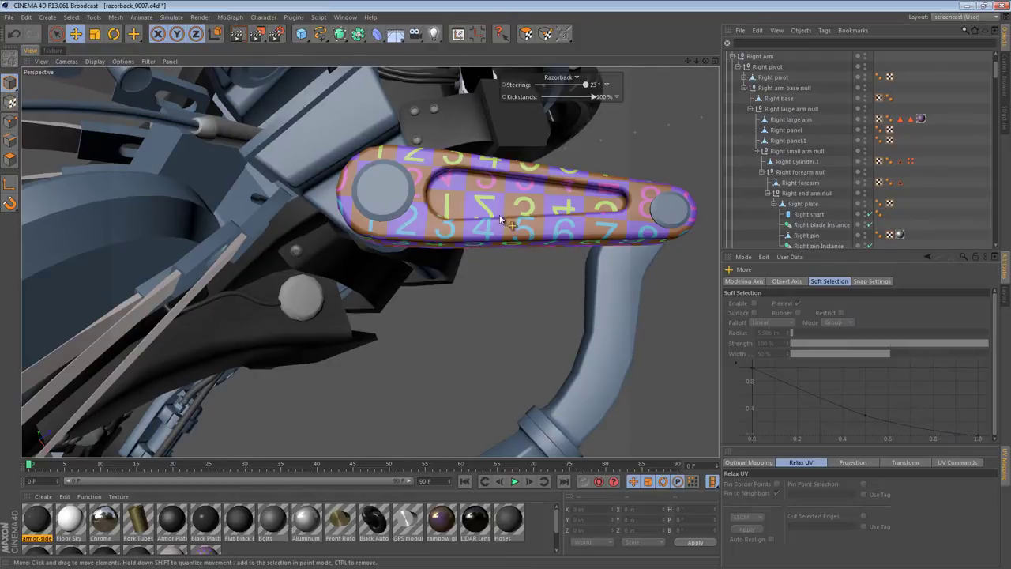
left_click_drag(515, 225, 517, 192, "alt")
Select all polygons of Right large arm and display its UV islands in the texture view
left_click(10, 159)
right_click_drag(430, 192, 527, 199, "alt")
middle_click_drag(528, 199, 335, 180, "alt")
right_click_drag(443, 204, 408, 207, "alt")
mouse_move(444, 209)
left_mouse_down("alt")
mouse_move(429, 149)
mouse_move(455, 217)
left_mouse_up("alt")
left_click(460, 223)
key("u")
key("a")
left_click(52, 52)
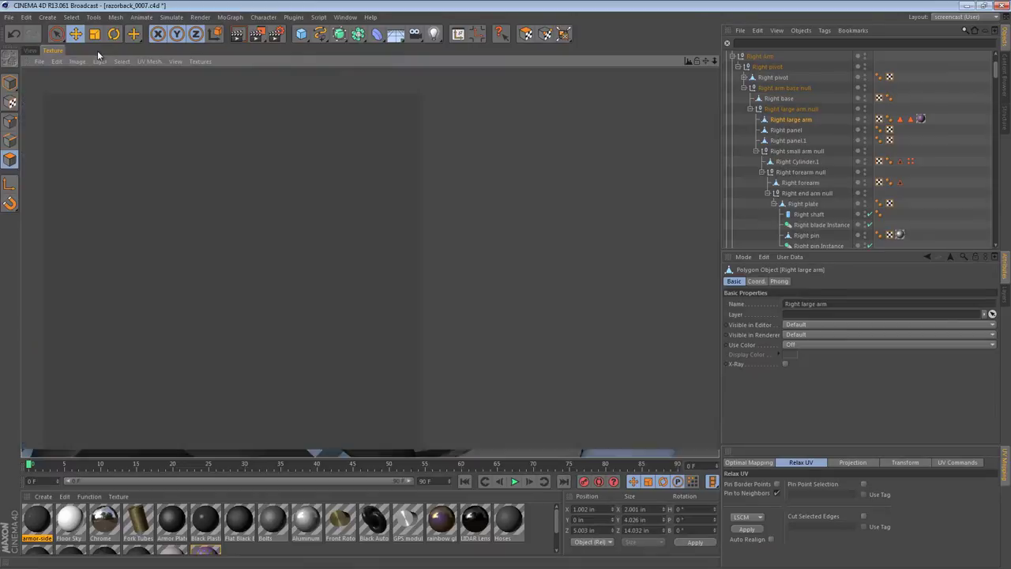
left_click(526, 34)
scroll(519, 211, "down", 2)
middle_click_drag(520, 211, 538, 228, "alt")
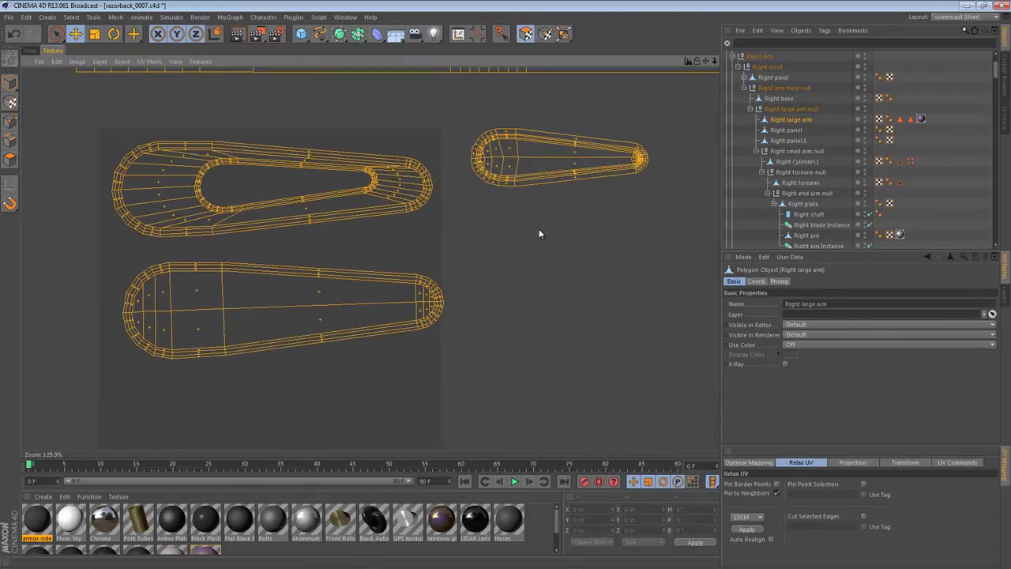
Select the recess UV island alone and mirror it with Mirror V
left_click_drag(456, 116, 641, 228)
left_click(564, 33)
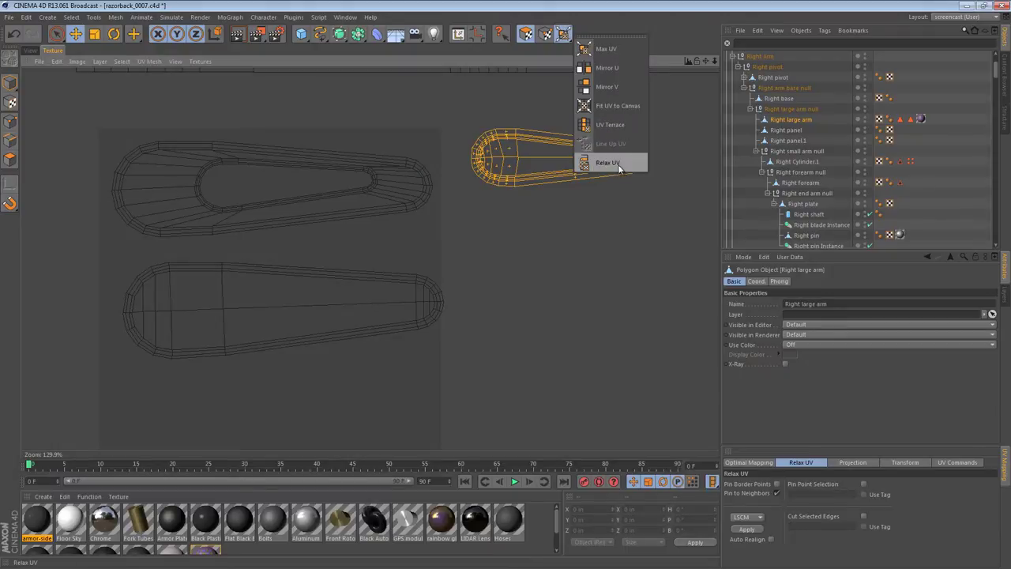
left_click(625, 88)
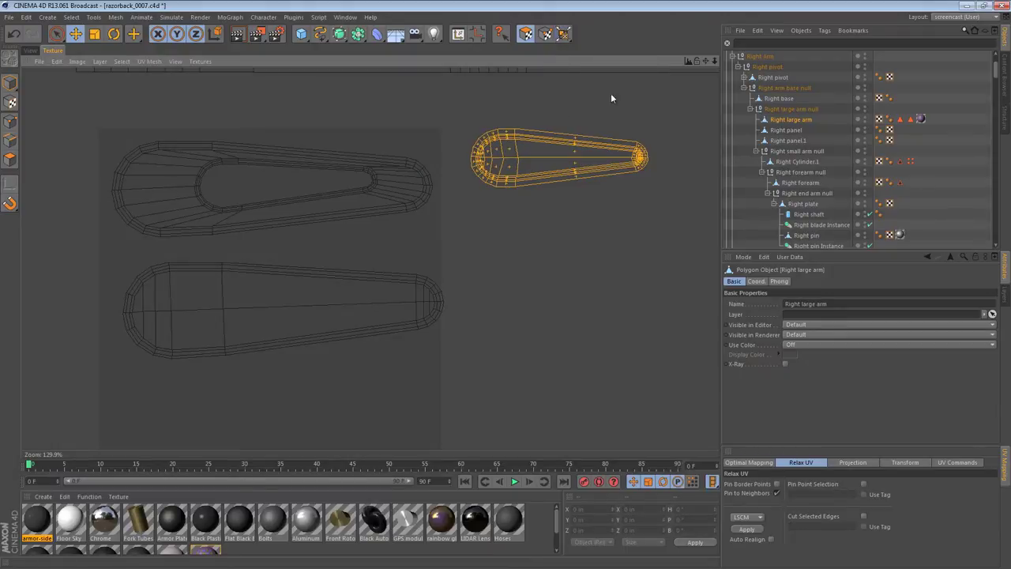
Deselect the arm and examine the checker numbering on its recess, upper surface, side wall and underside from several angles
left_click(32, 51)
left_click_drag(441, 249, 463, 308, "alt")
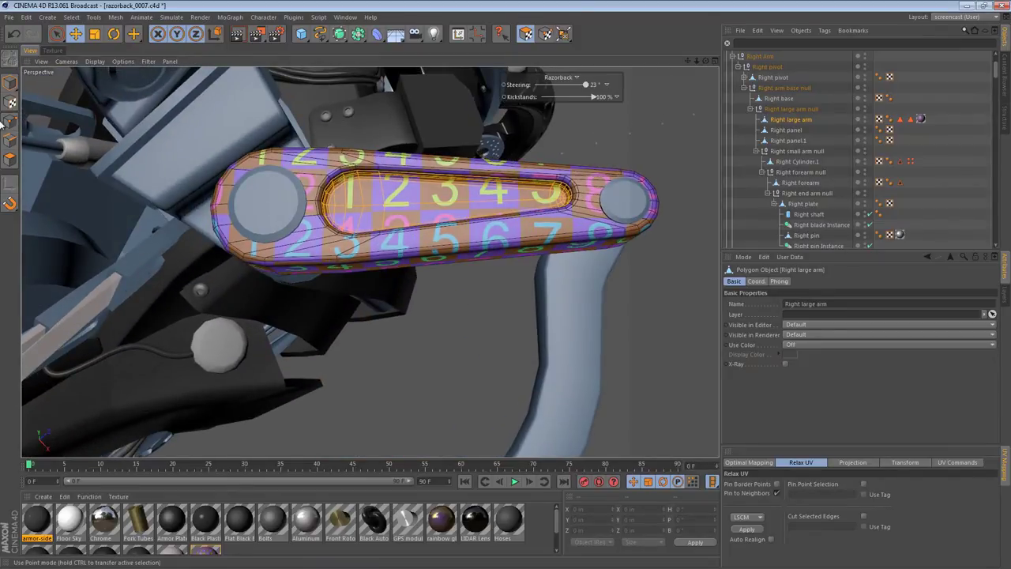
left_click(9, 82)
key("ctrl+shift+a")
left_click_drag(491, 250, 543, 149, "alt")
right_click_drag(361, 288, 399, 285, "alt")
left_click_drag(399, 285, 411, 235, "alt")
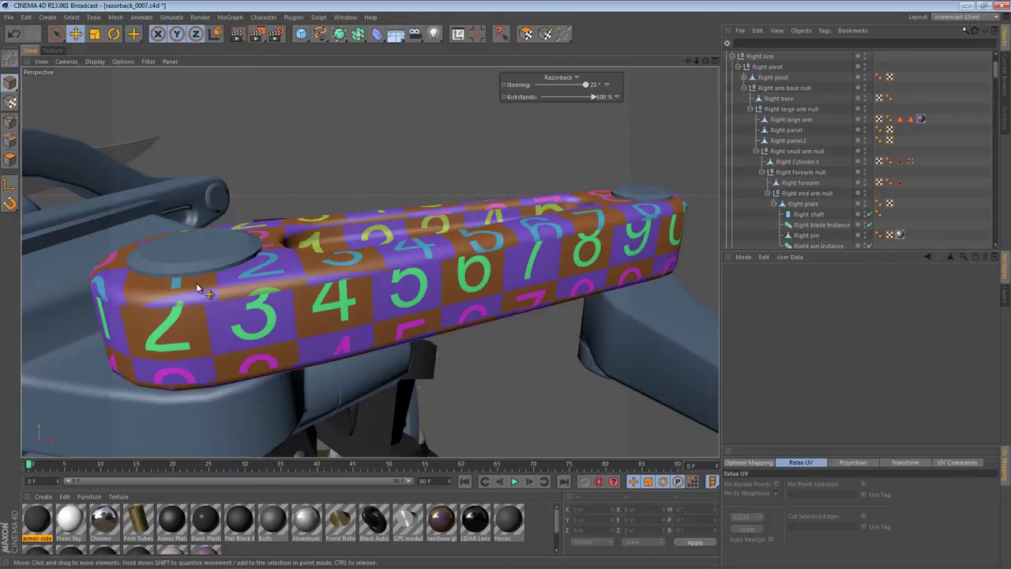
left_click_drag(458, 298, 319, 133, "alt")
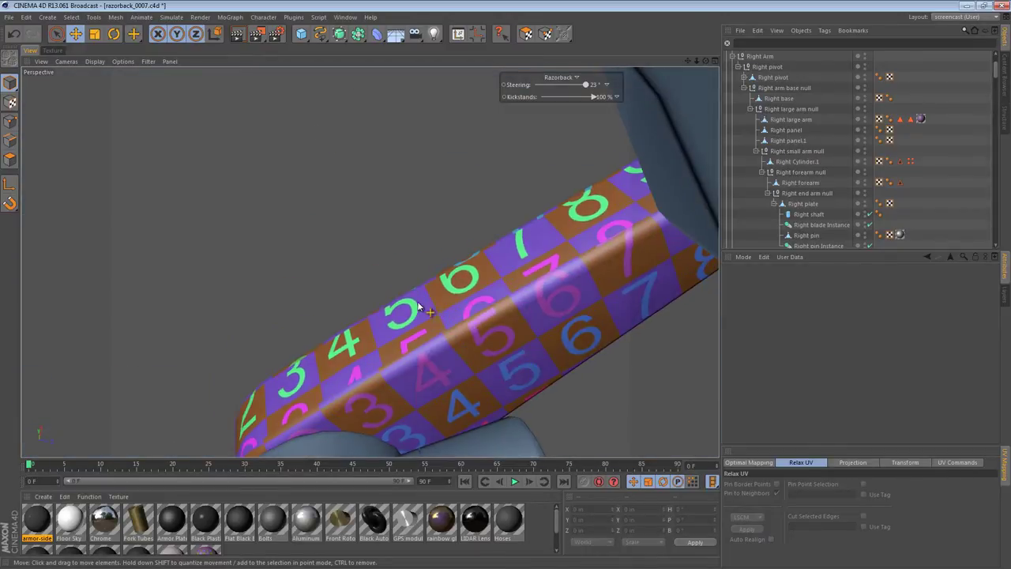
left_click_drag(577, 281, 535, 257, "alt")
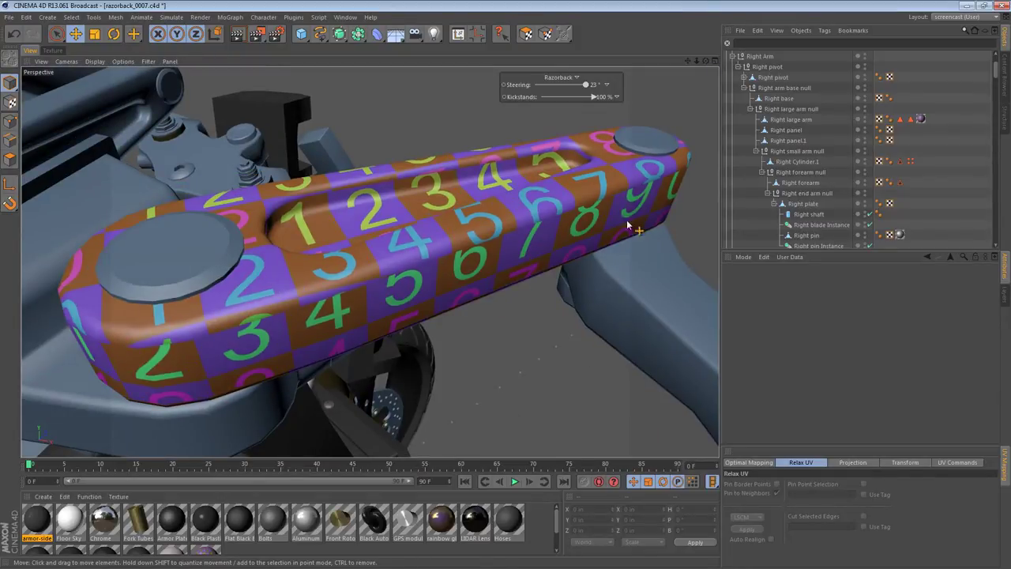
left_click_drag(499, 289, 448, 273, "alt")
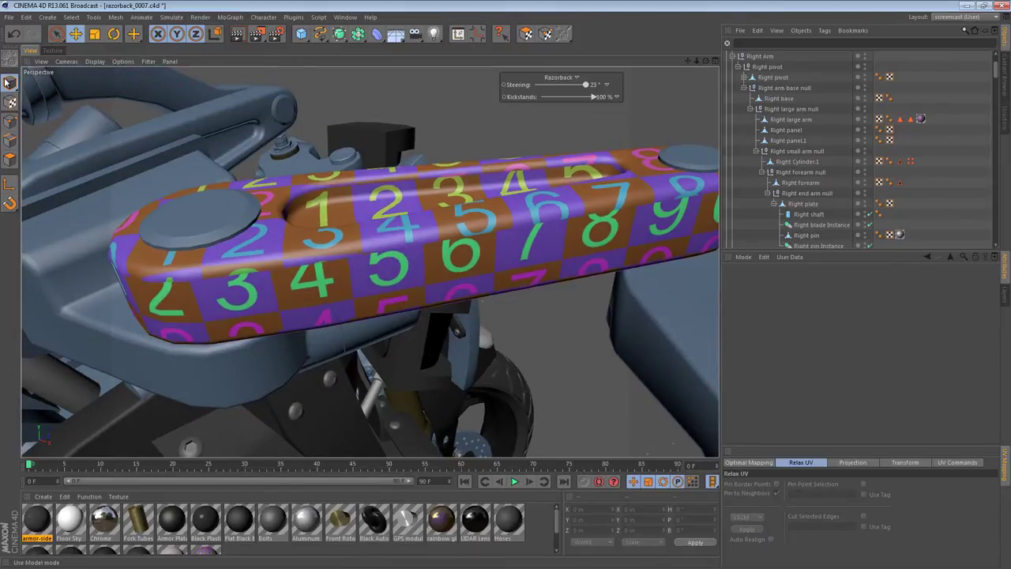
Select the side-wall UV strip together with the upper-surface UV island
left_click(11, 158)
left_click(52, 49)
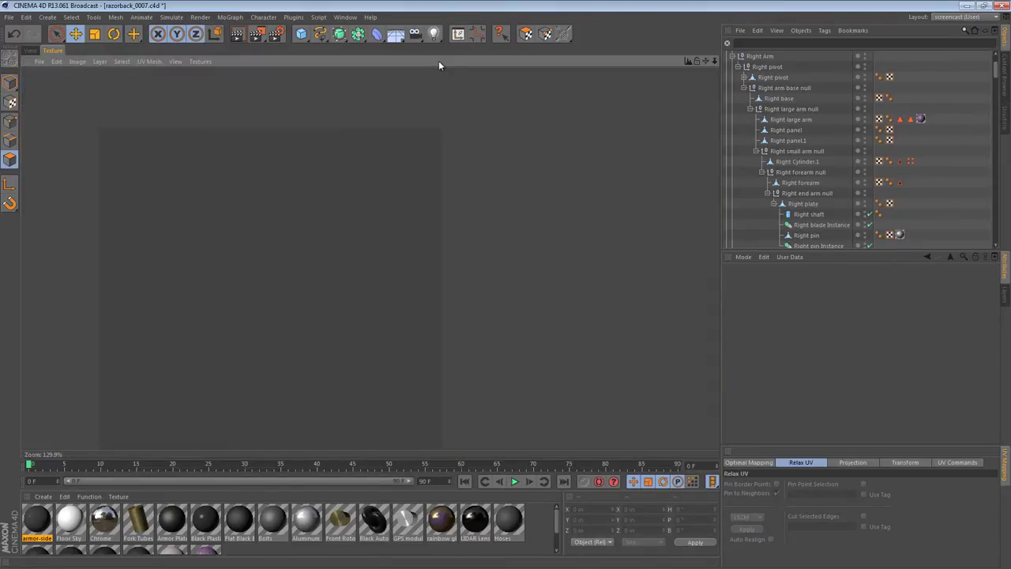
left_click(526, 33)
scroll(489, 233, "down", 5)
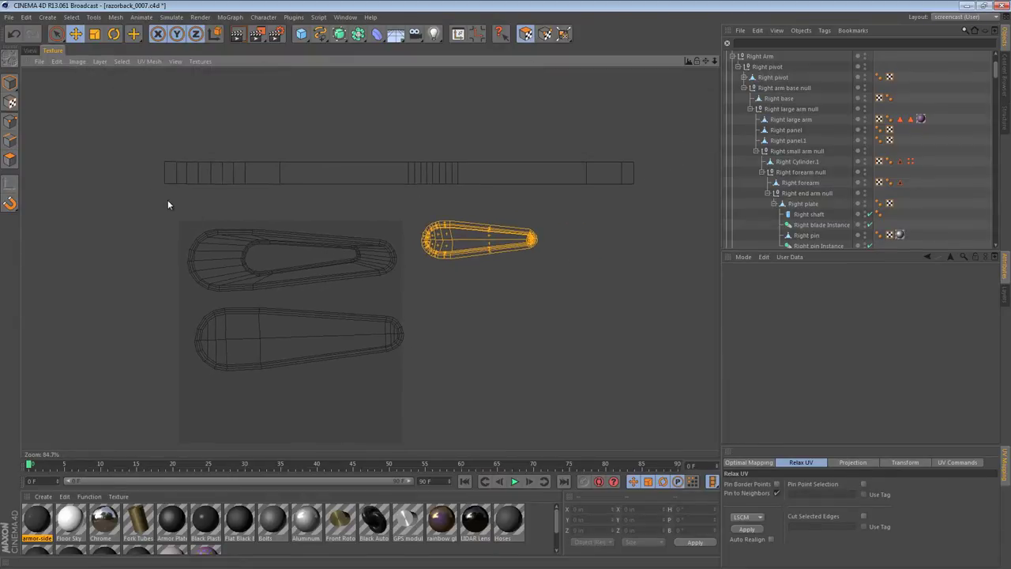
left_click_drag(125, 119, 718, 196)
left_click_drag(264, 262, 407, 295)
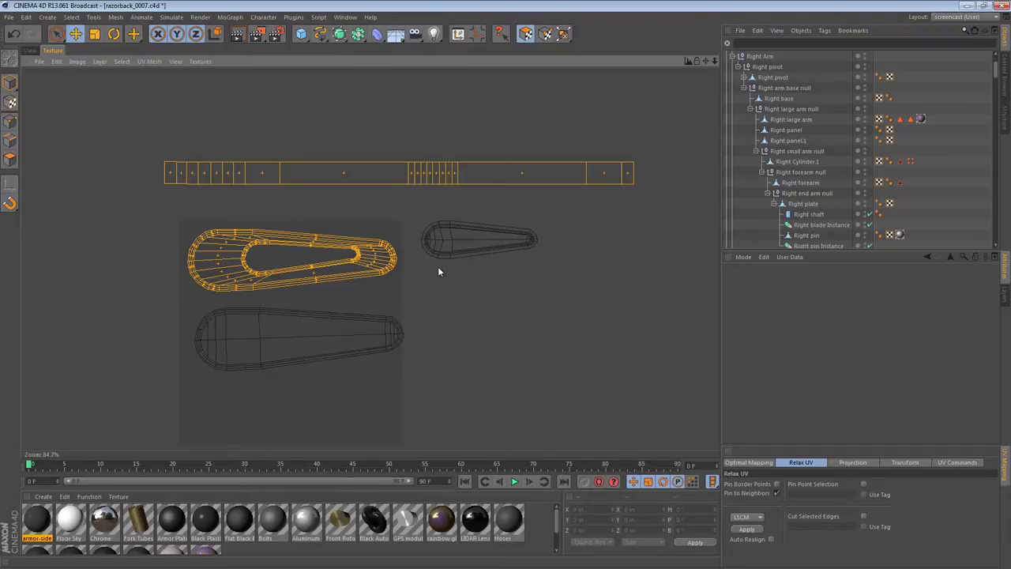
Set the arm's checker texture projection to Flat and assign it as UVW coordinates for the selected side wall and upper surface
left_click(30, 49)
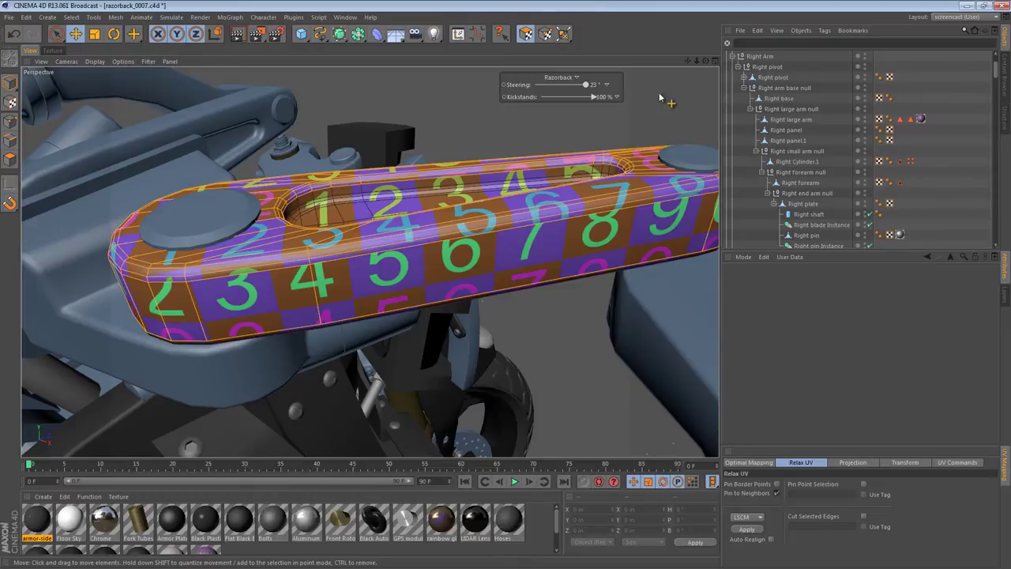
left_click(921, 118)
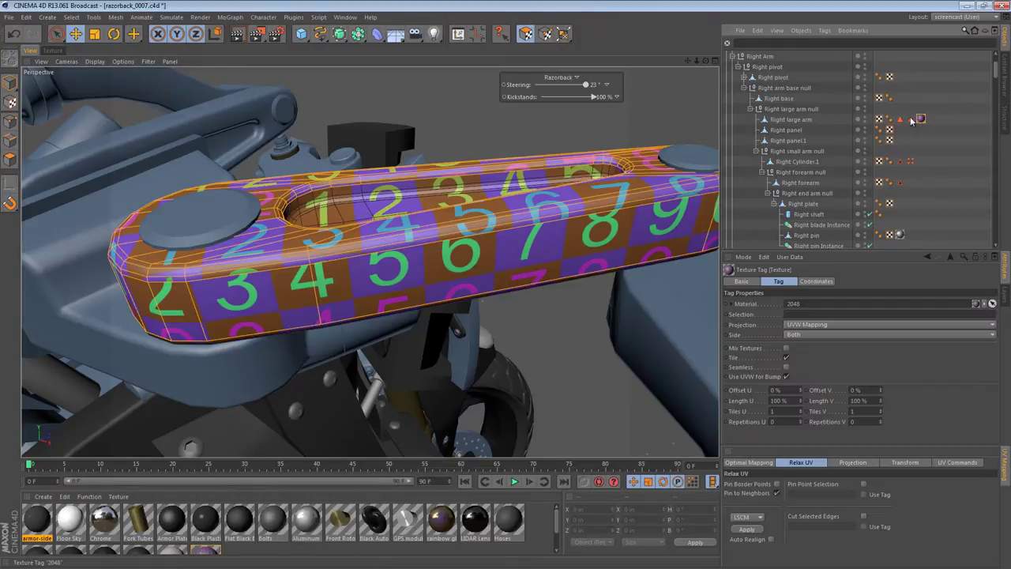
left_click(853, 31)
left_click(835, 34)
left_click(858, 324)
left_click(844, 358)
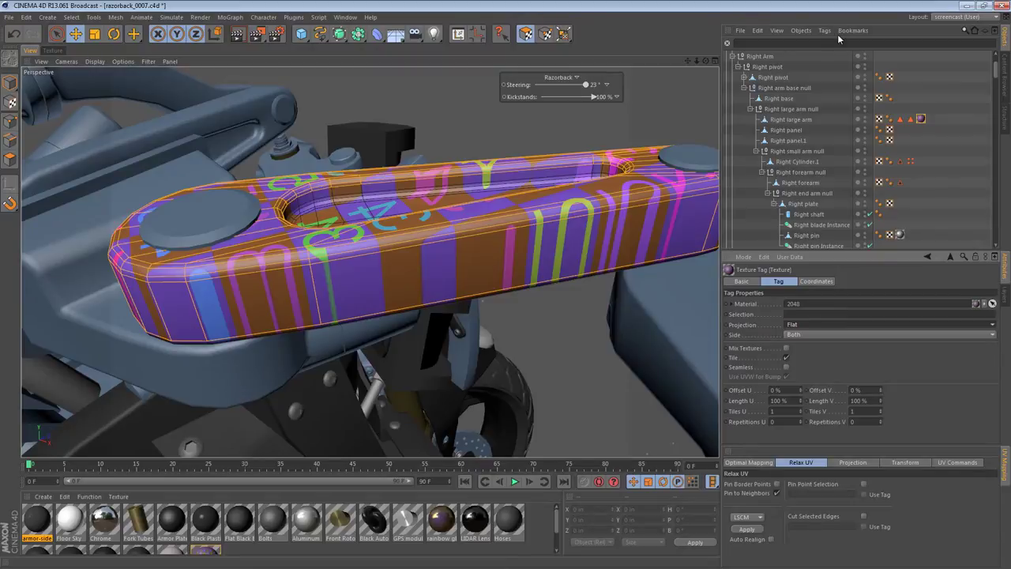
left_click(824, 30)
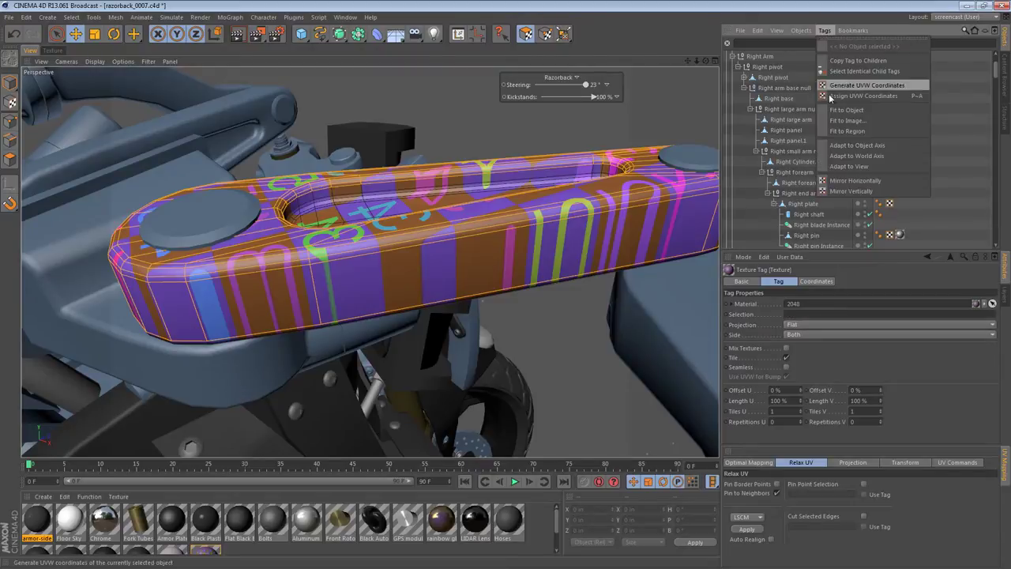
left_click(862, 95)
left_click(52, 50)
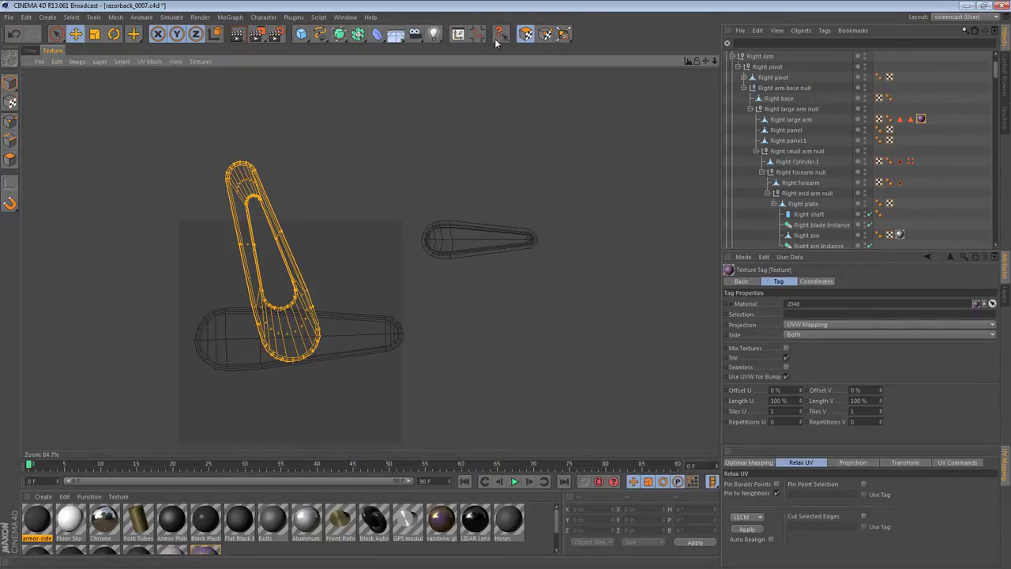
Rotate the projected UV island to horizontal, above the underside island, and relax it with LSCM
key("r")
left_click_drag(237, 293, 186, 226)
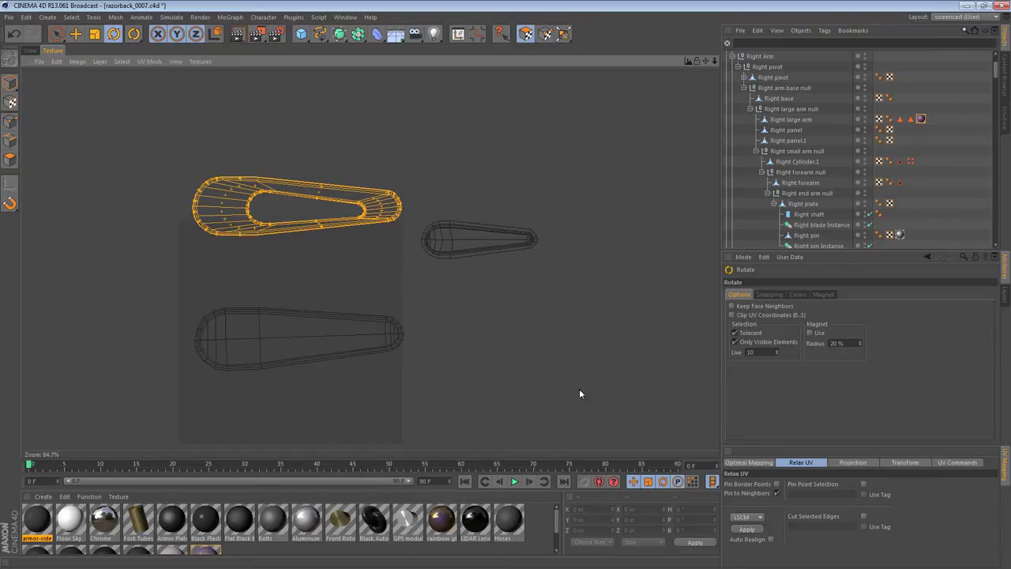
left_click(746, 528)
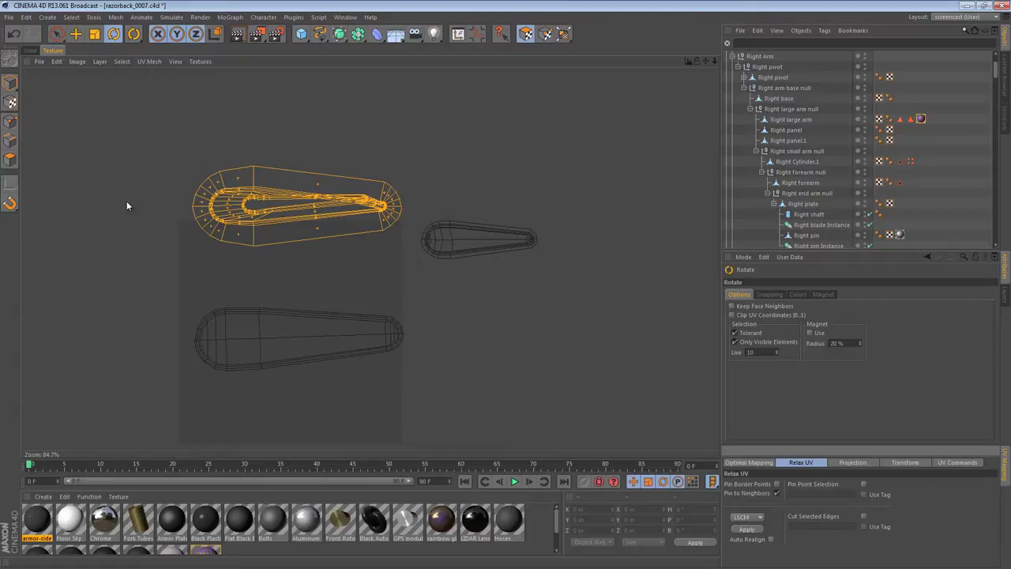
scroll(361, 203, "up", 3)
right_click_drag(785, 217, 961, 221, "alt")
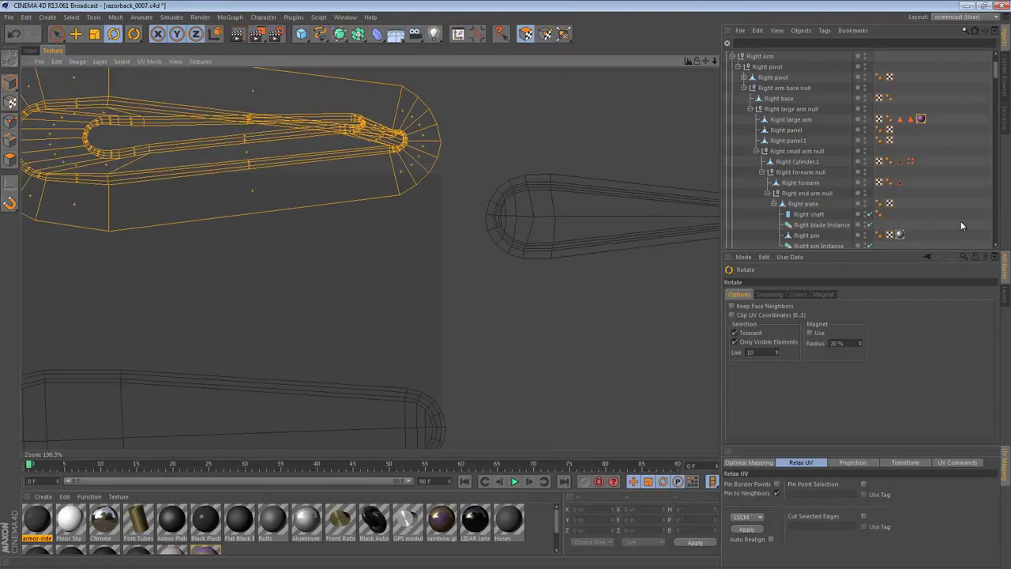
middle_click_drag(442, 144, 603, 221, "alt")
right_click_drag(570, 221, 443, 237, "alt")
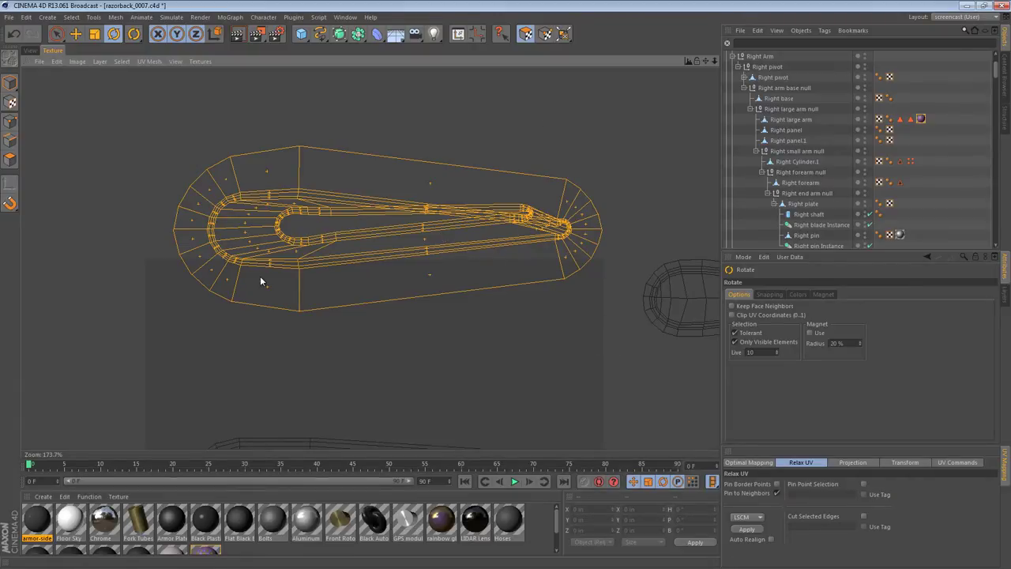
Check the relaxed mapping on the arm, and undo the relax, rotation and flat UVW assignment
left_click(30, 50)
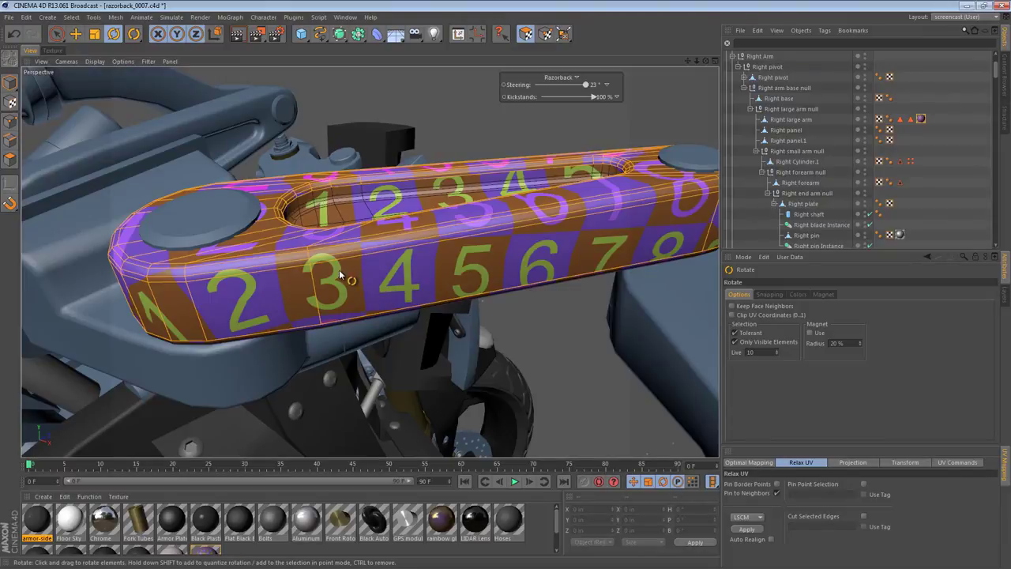
mouse_move(358, 258)
left_mouse_down("alt")
mouse_move(402, 269)
mouse_move(437, 318)
mouse_move(412, 304)
left_mouse_up("alt")
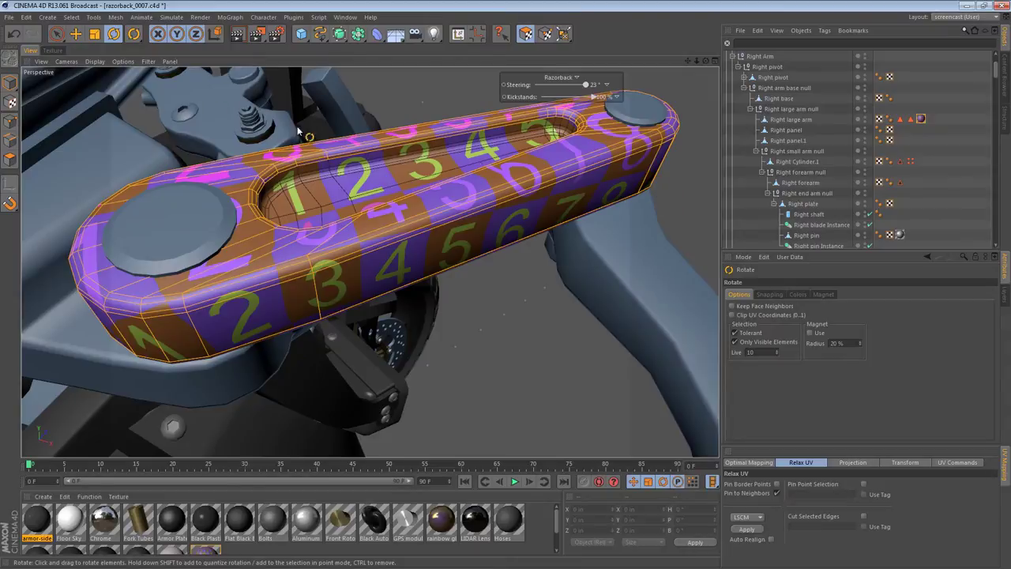
left_click(55, 50)
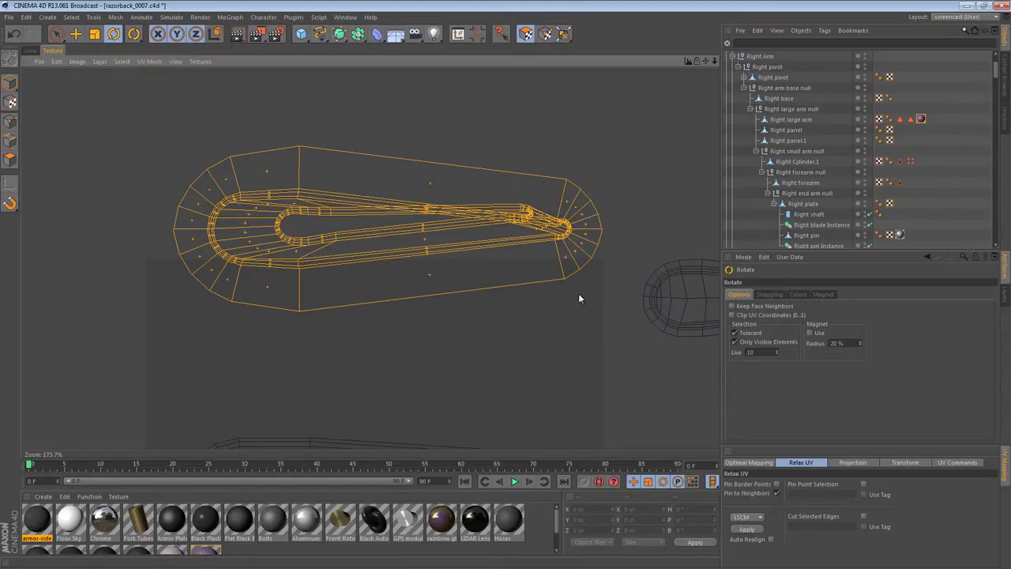
key("ctrl+z")
key("ctrl+z")
key("ctrl+z")
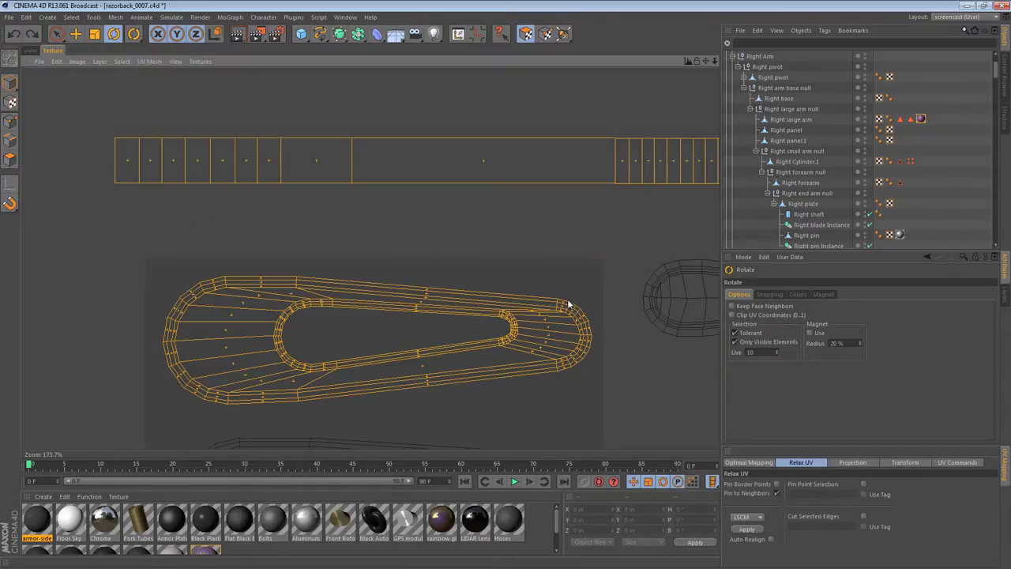
Reselect Right large arm in the model view and return to editing its UV polygons
right_click_drag(369, 258, 185, 200, "alt")
middle_click_drag(324, 291, 233, 188, "alt")
left_click(10, 82)
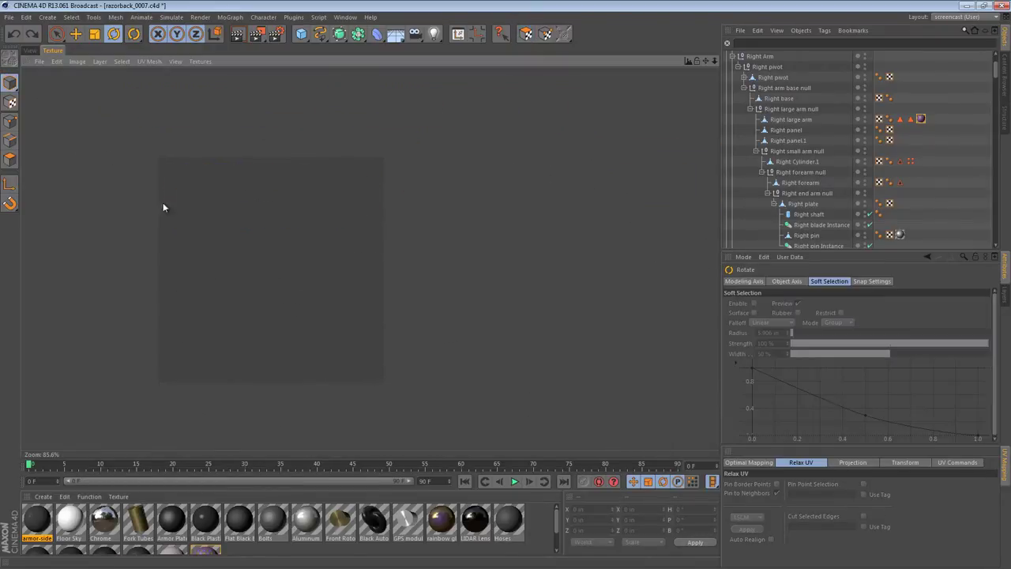
key("e")
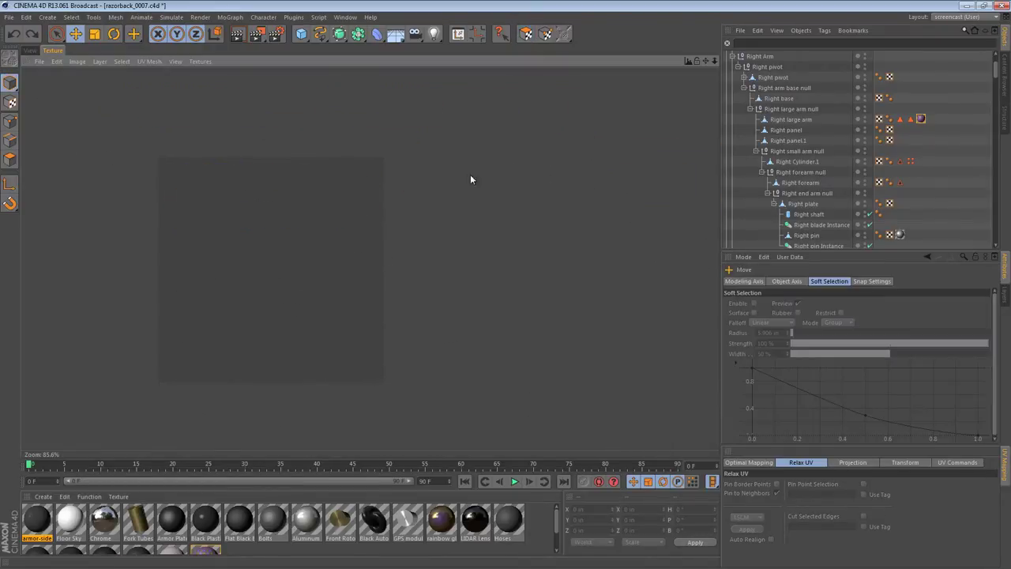
left_click(789, 119)
left_click(782, 140)
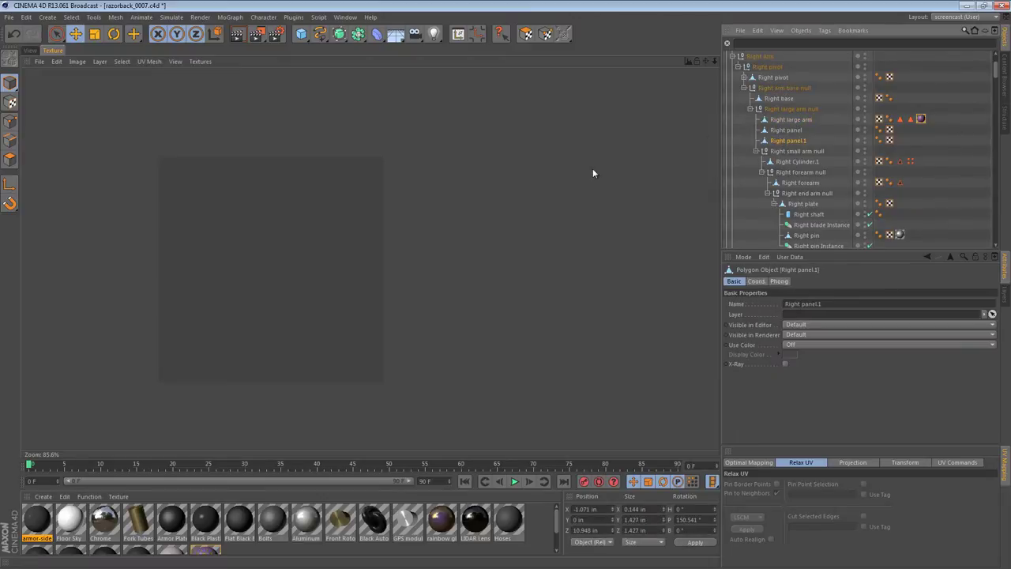
left_click(31, 50)
left_click(532, 171)
left_click_drag(462, 214, 474, 170, "alt")
left_click(525, 33)
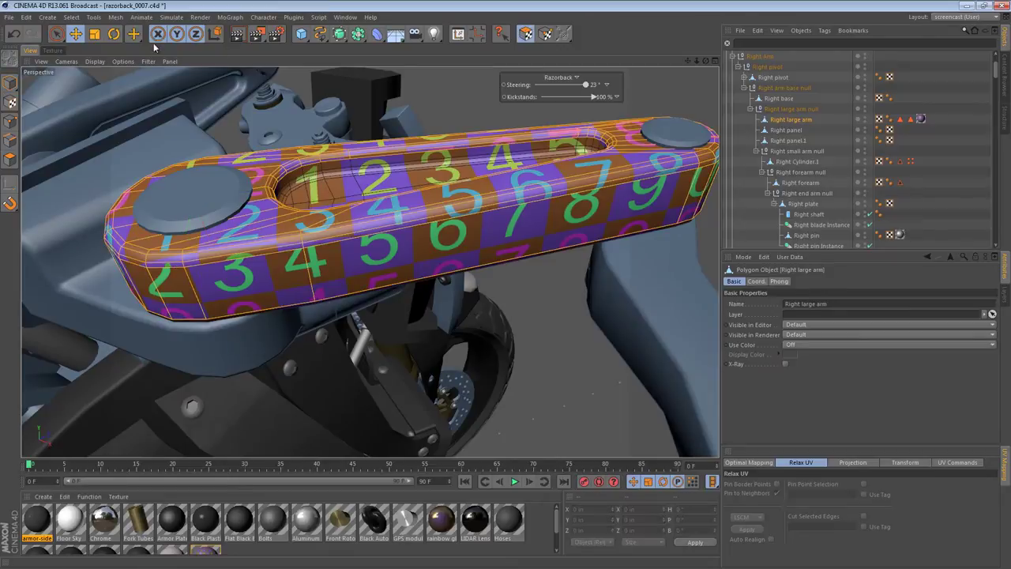
Select all of the arm's UV islands and realign them with Optimal Mapping, using Equalize Island Size and 5% spacing
left_click(52, 51)
right_click_drag(539, 242, 413, 229, "alt")
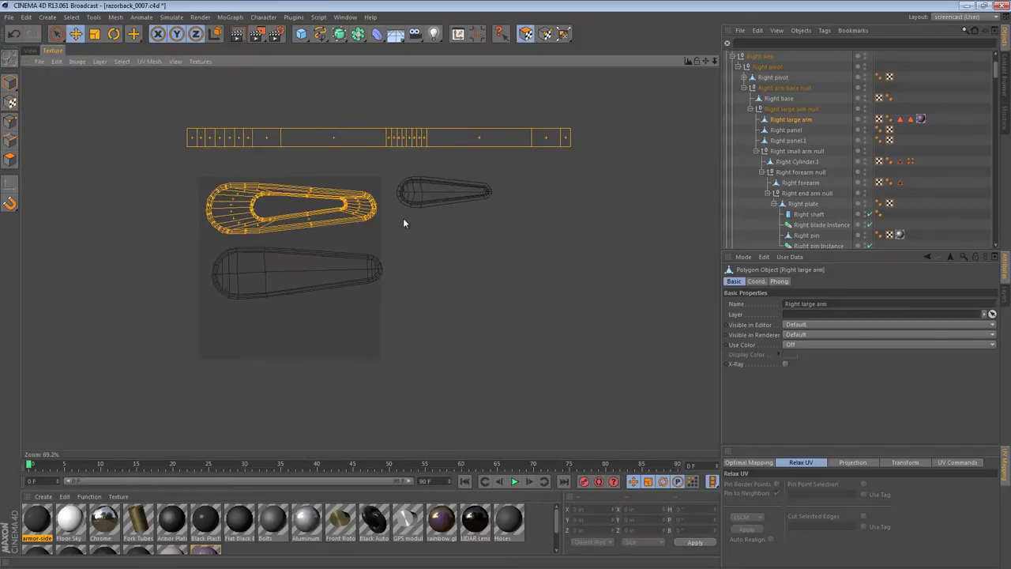
middle_click_drag(414, 229, 434, 250, "alt")
left_click_drag(175, 118, 649, 396)
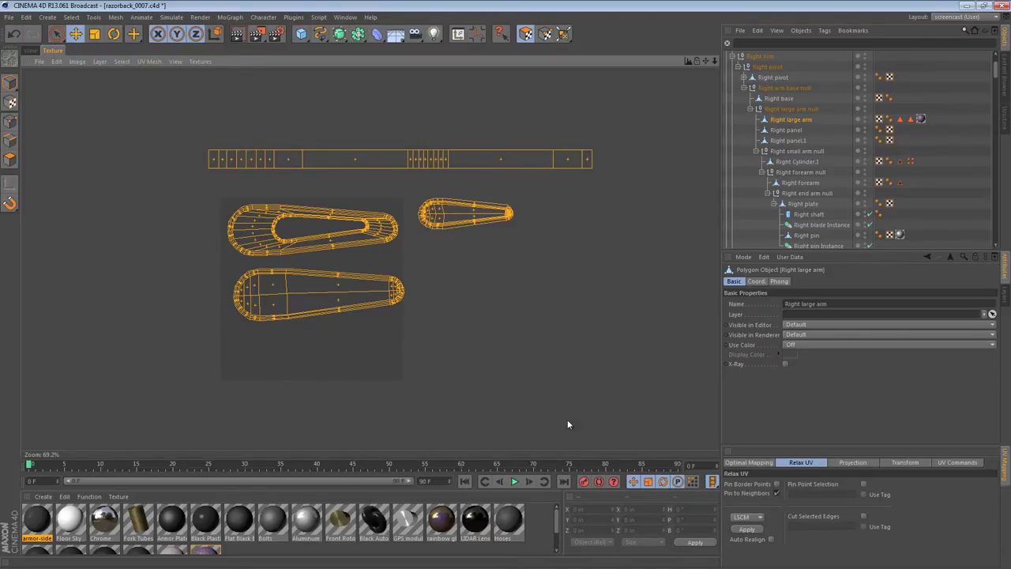
left_click(749, 462)
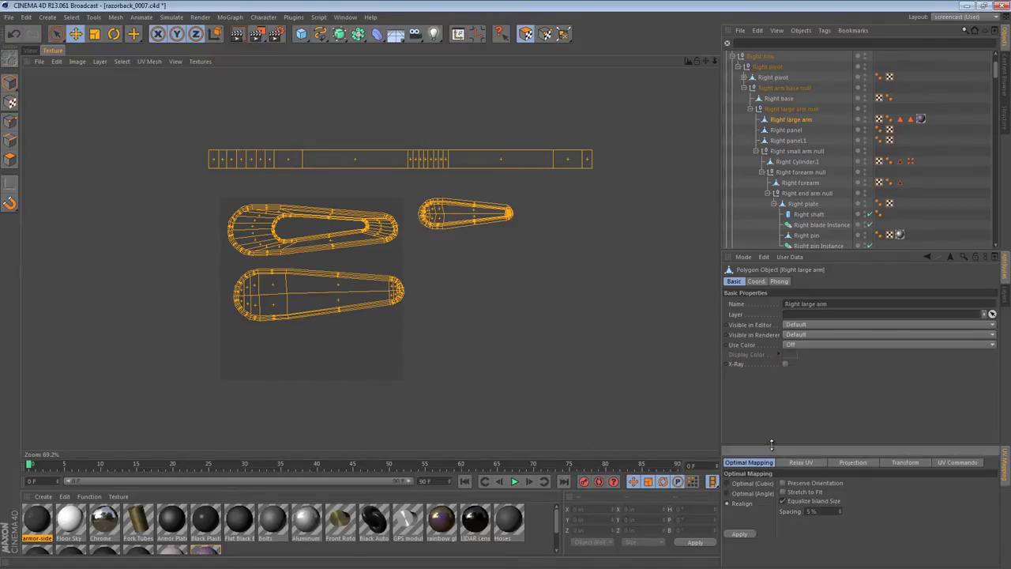
left_click_drag(772, 444, 772, 434)
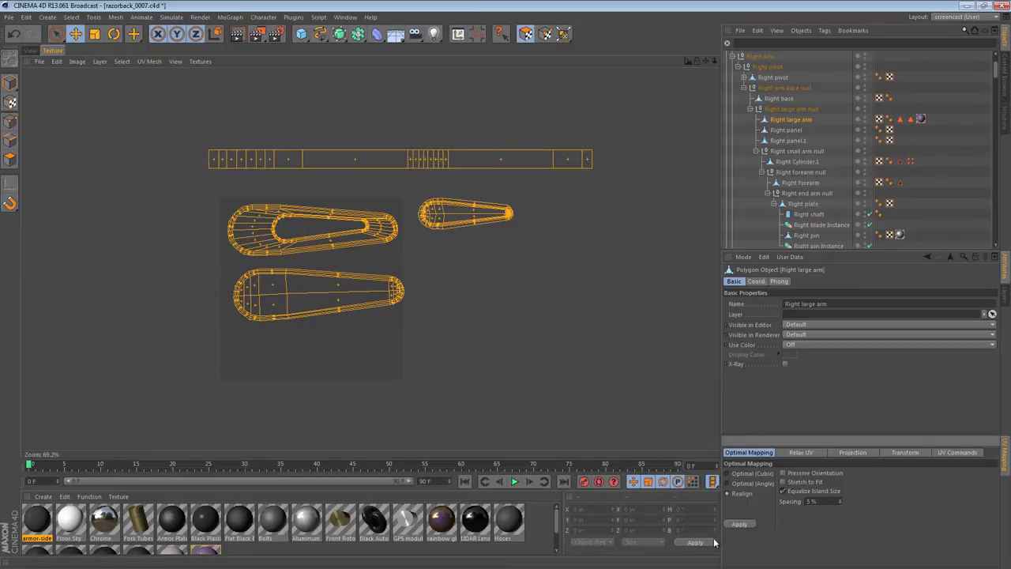
left_click(738, 526)
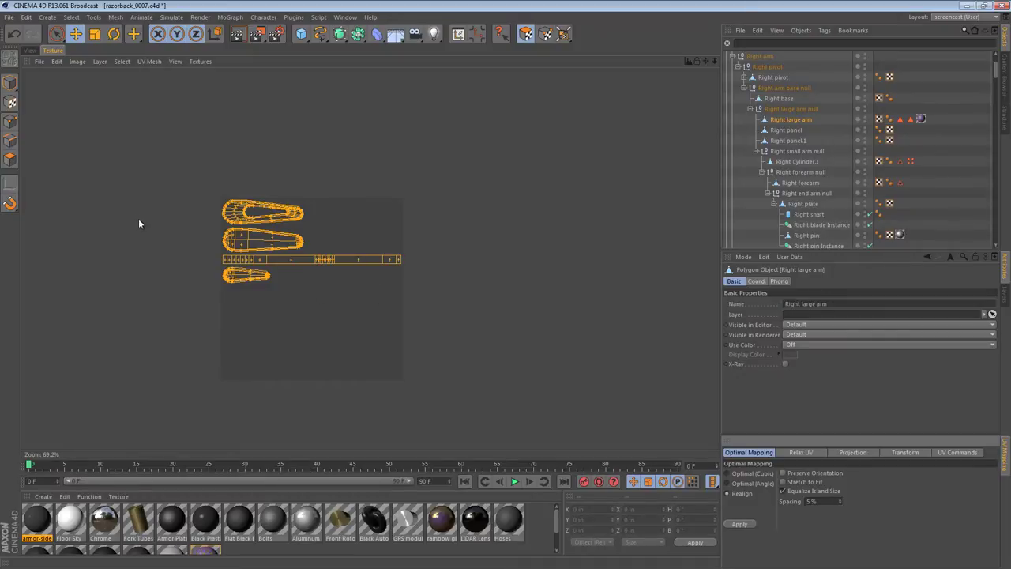
Examine the realigned checker pattern on the arm's upper surface, side wall and narrow end, and inspect the packed UV islands
left_click(30, 50)
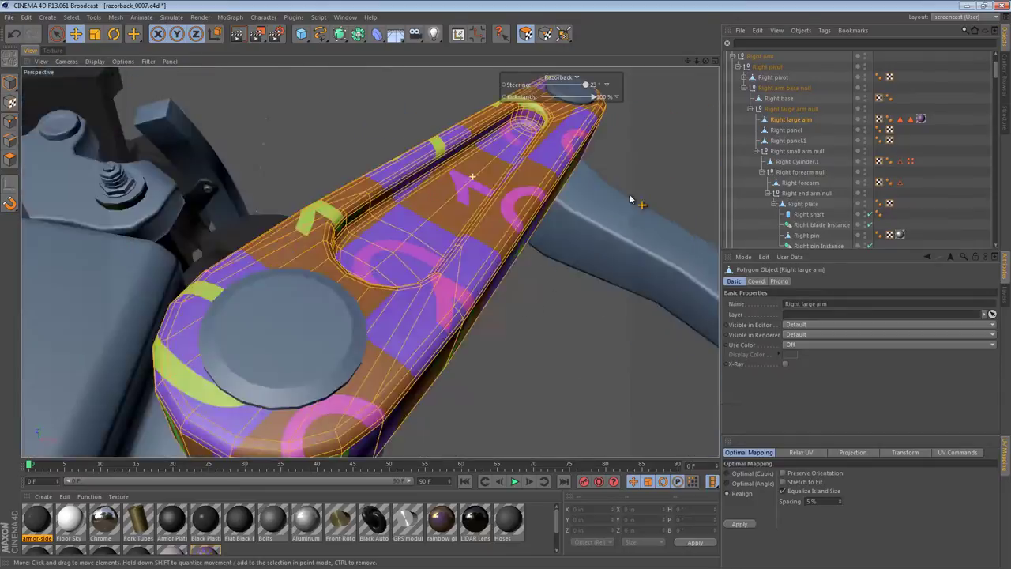
left_click_drag(630, 199, 752, 234, "alt")
middle_click_drag(632, 208, 342, 117, "alt")
left_click_drag(417, 138, 403, 209, "alt")
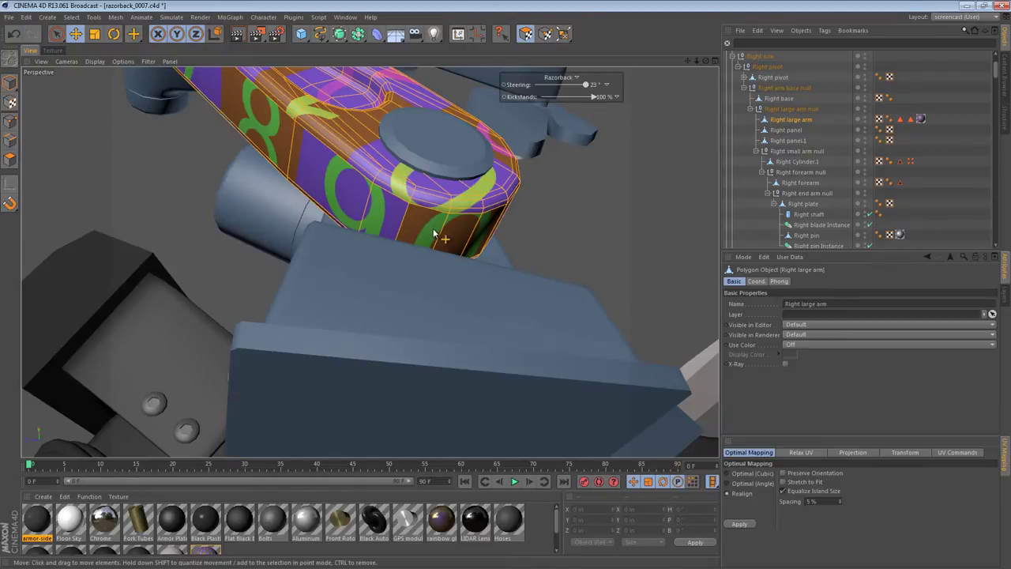
left_click_drag(447, 194, 466, 136, "alt")
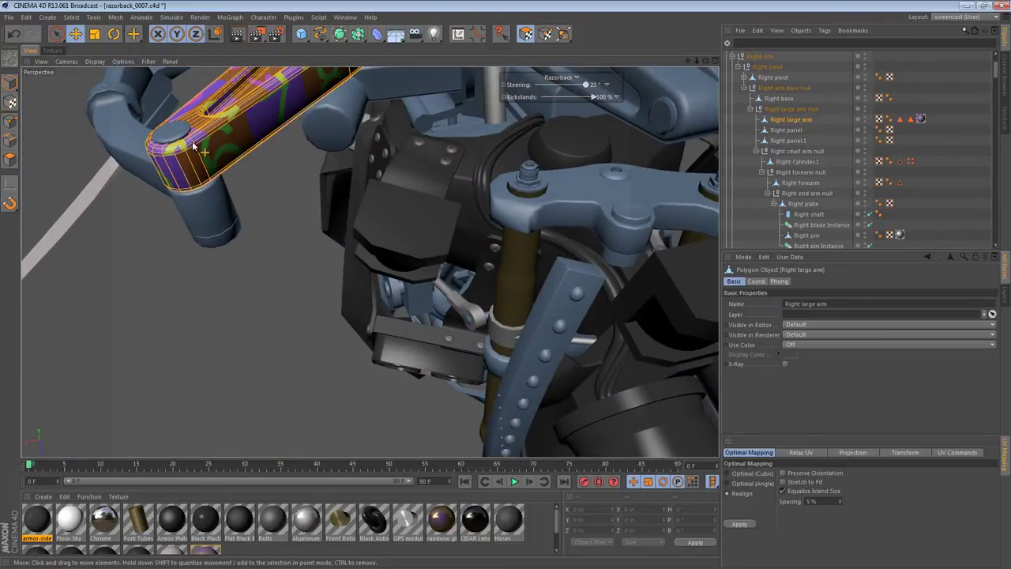
left_click(52, 50)
right_click_drag(326, 268, 1010, 270, "alt")
middle_click_drag(329, 237, 397, 225, "alt")
left_click(31, 50)
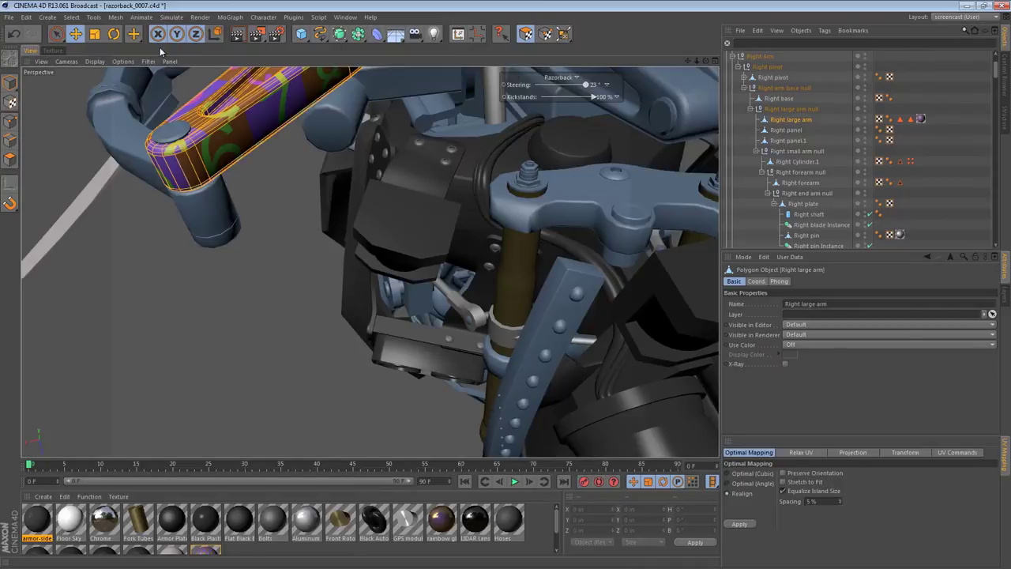
Select one vertical side-wall edge at the arm's narrow end and display the Relax UV options for cutting selected edges
left_click(10, 140)
right_click_drag(208, 149, 286, 144, "alt")
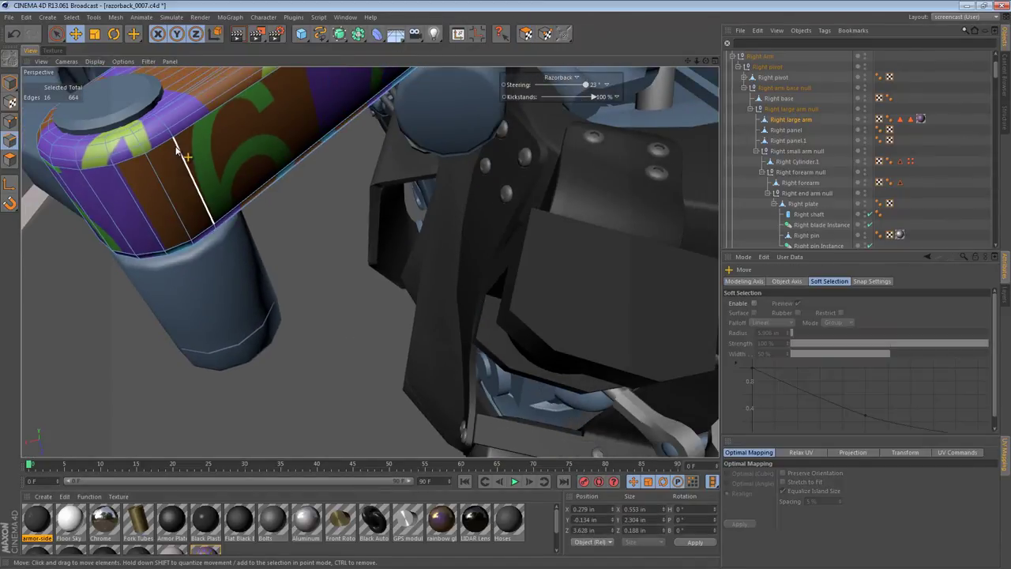
left_click(176, 156)
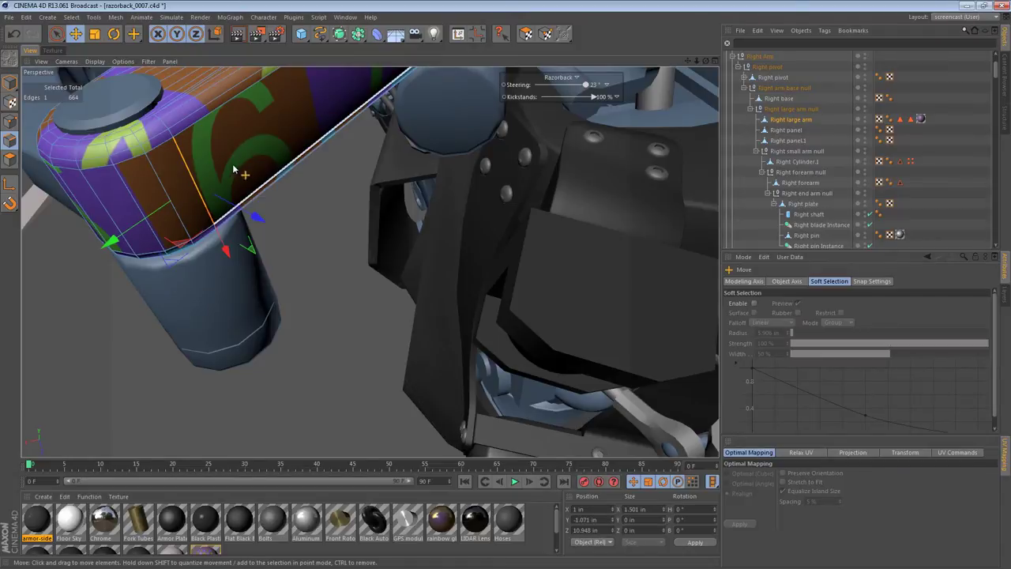
left_click(53, 50)
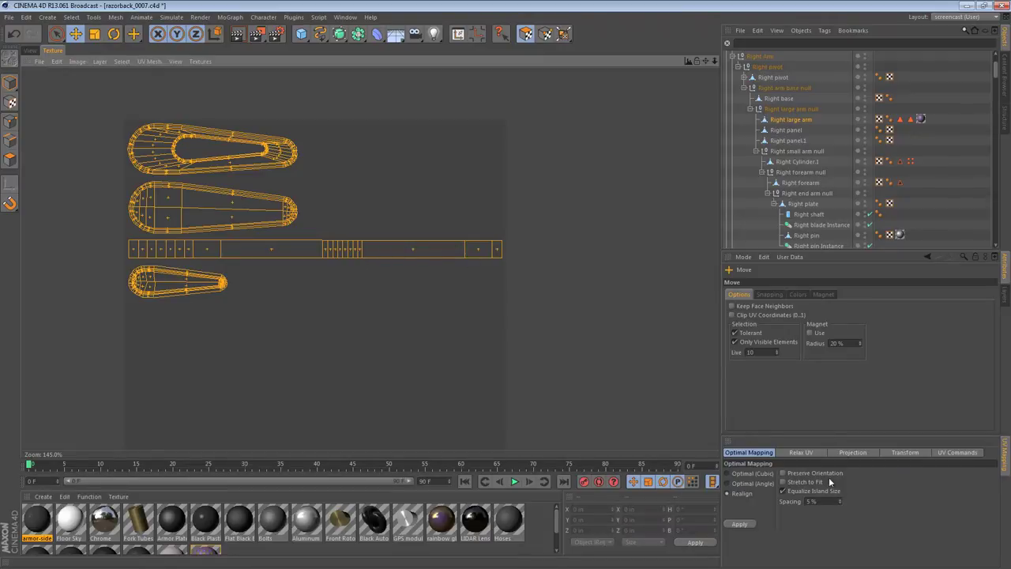
left_click(822, 452)
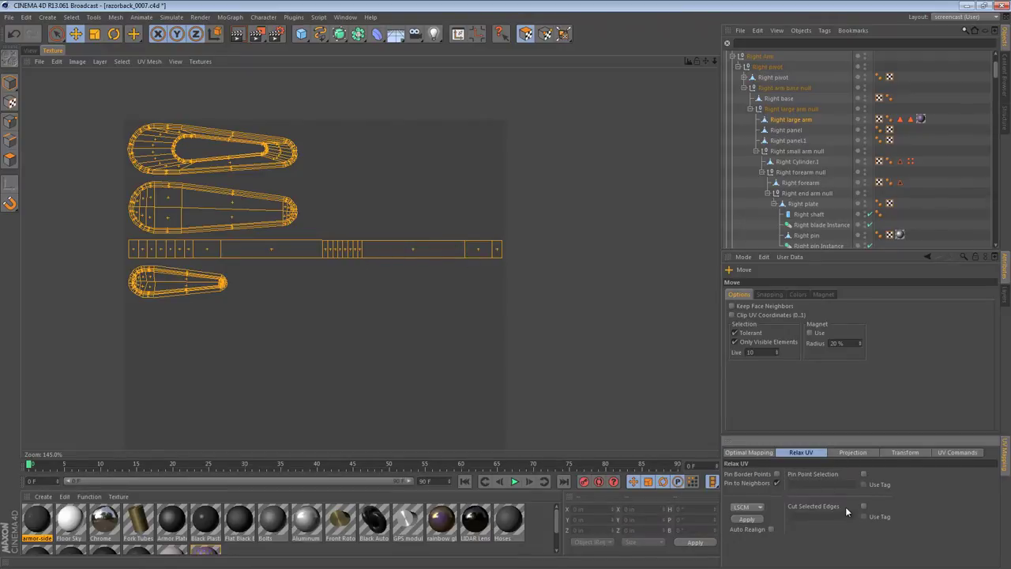
left_click(32, 51)
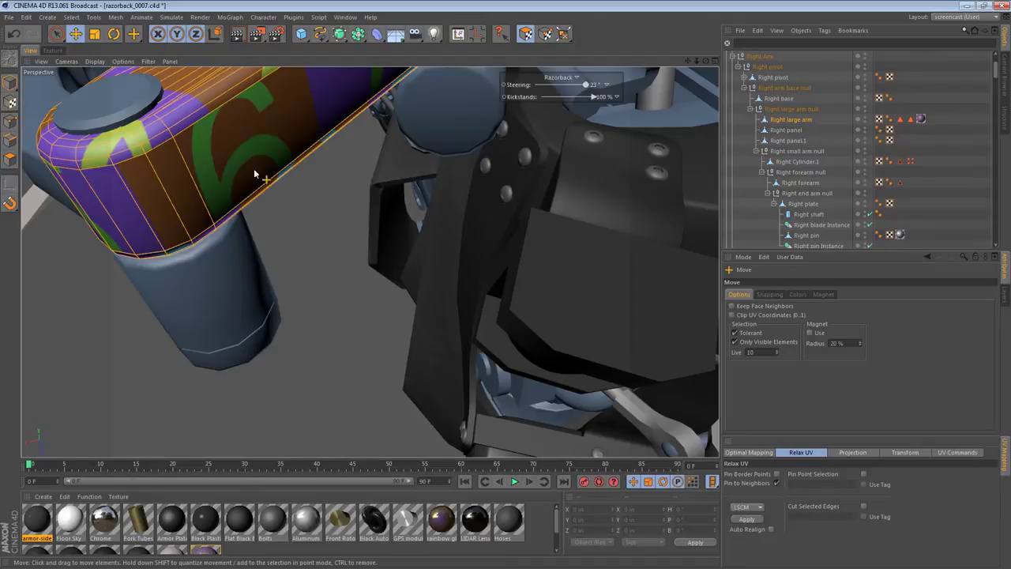
Select five adjacent side-wall polygons around the arm's narrow end and show them as UV polygons in the texture view
left_click(9, 159)
left_click(183, 189)
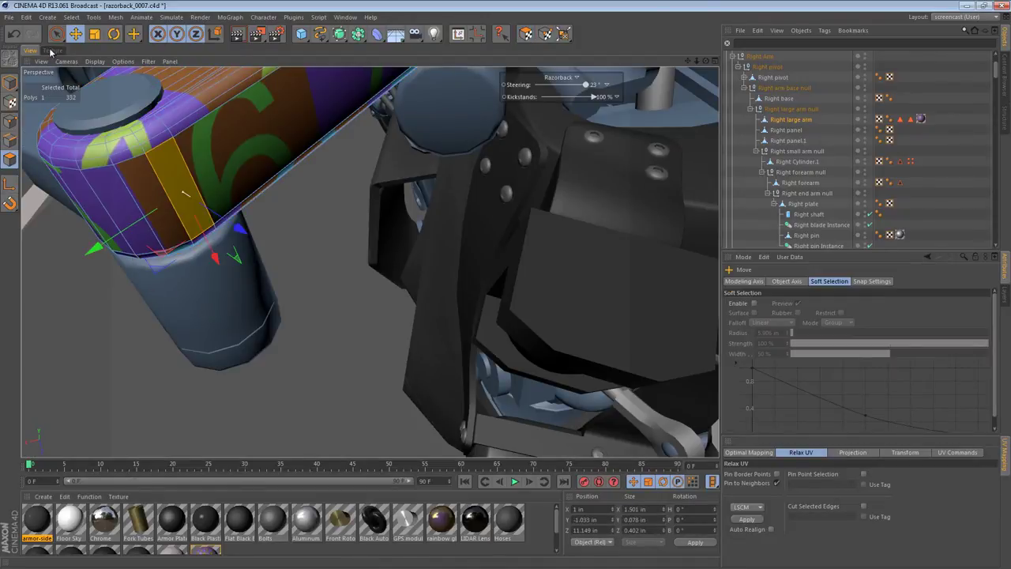
left_click(139, 181, "shift")
left_click(118, 186, "shift")
left_click(78, 188, "shift")
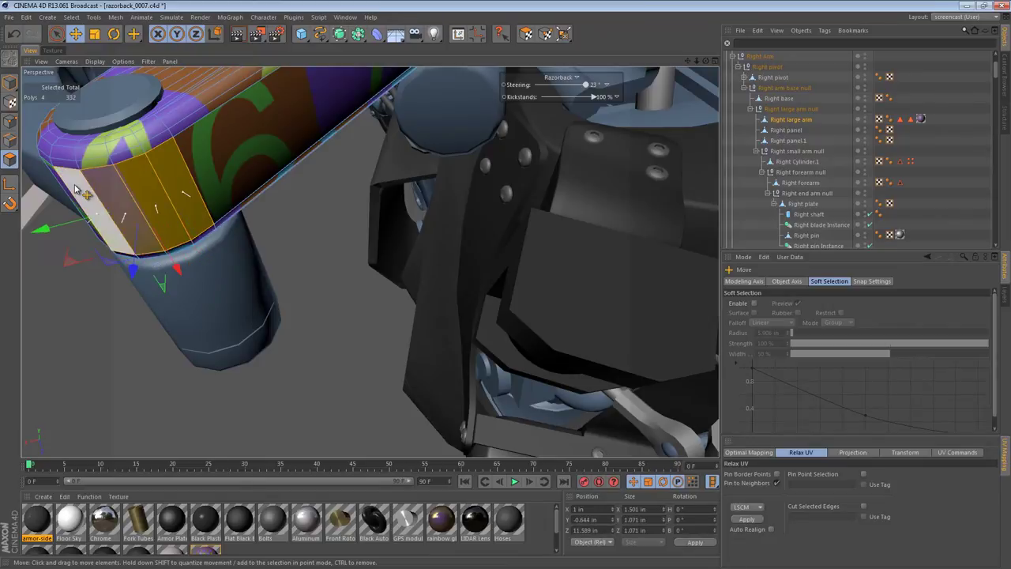
left_click(65, 185, "shift")
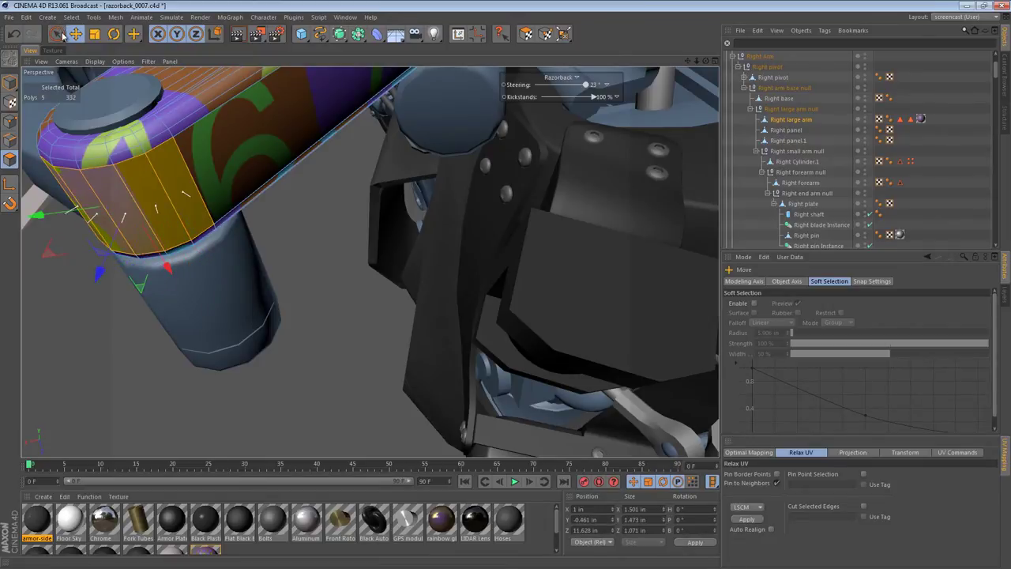
left_click(52, 50)
left_click(526, 34)
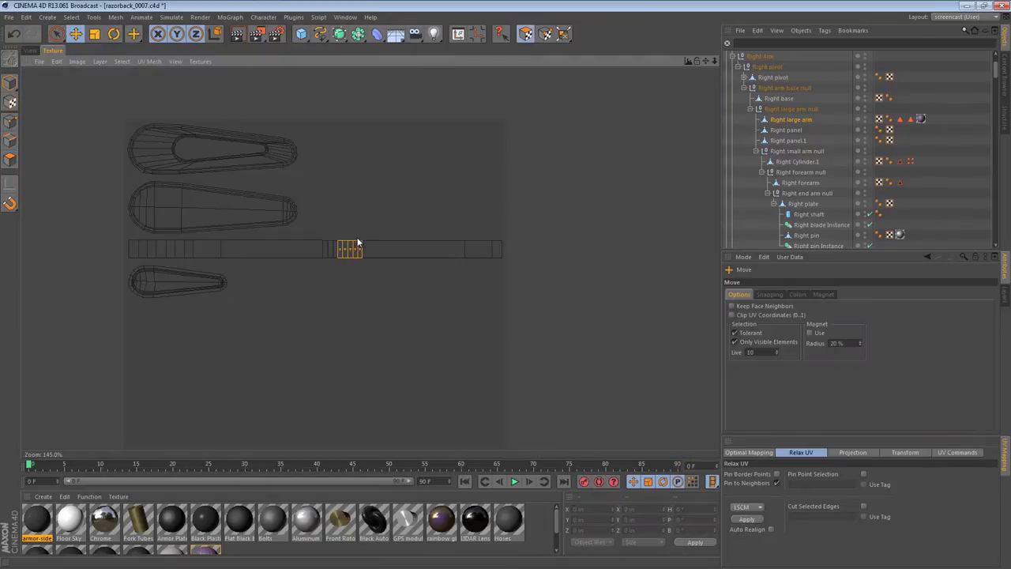
Move one end section of the long side-wall UV strip away as its own island, and realign all islands with Equalize Island Size and 5% spacing
left_click_drag(535, 320, 337, 192)
left_click_drag(387, 261, 269, 356)
scroll(396, 283, "down", 3)
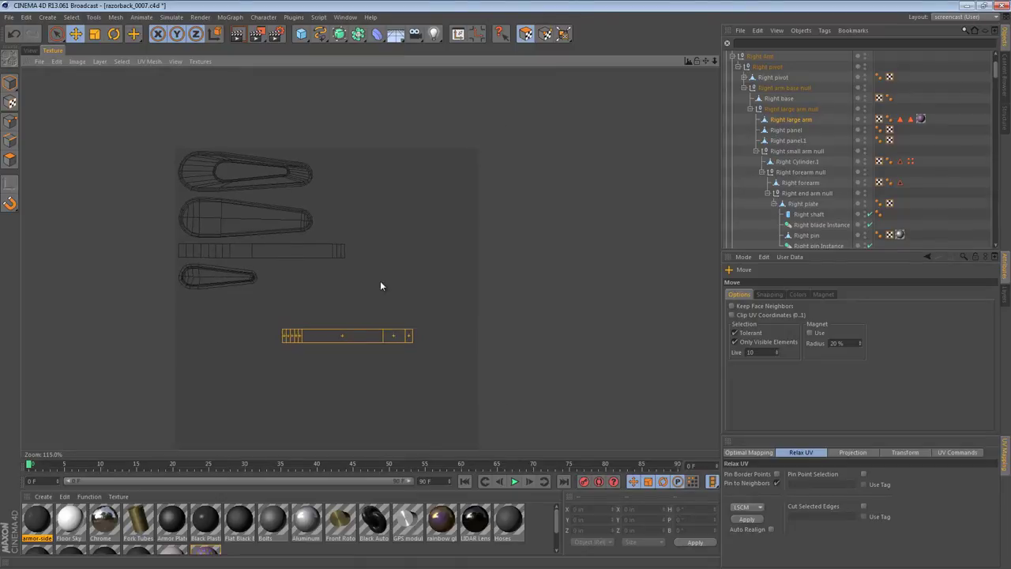
middle_click_drag(386, 279, 411, 241, "alt")
left_click(244, 330)
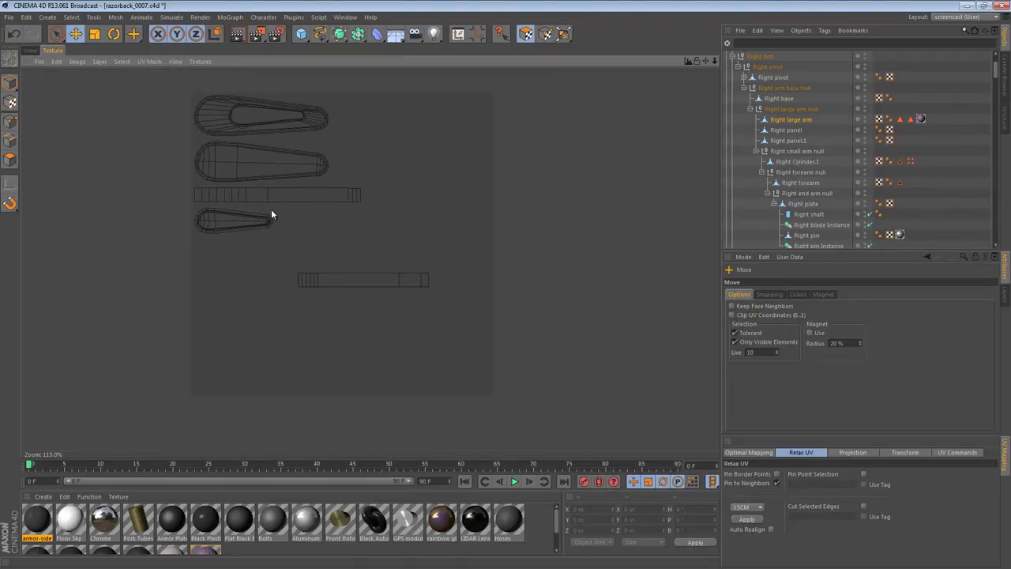
left_click(757, 452)
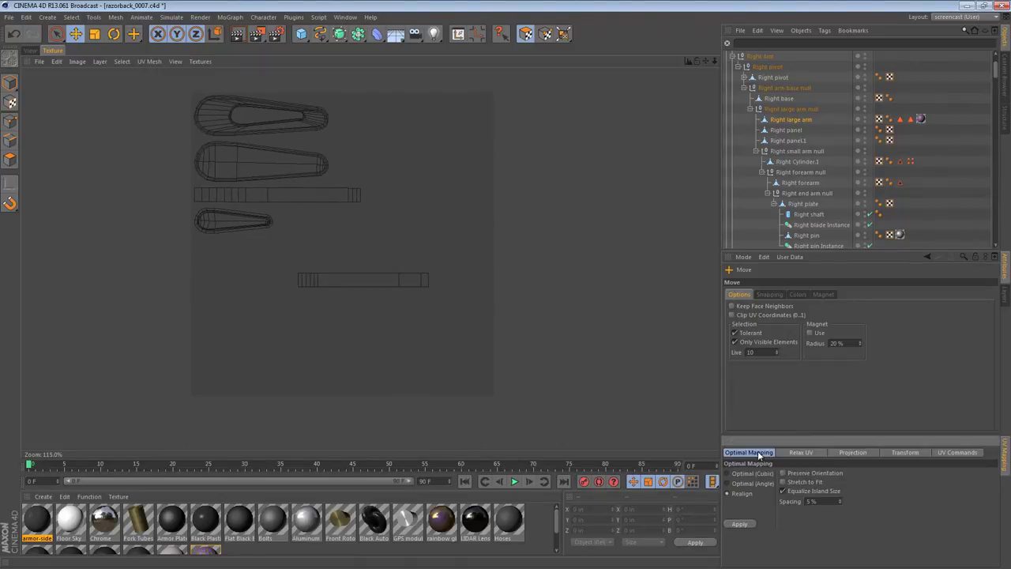
left_click(742, 525)
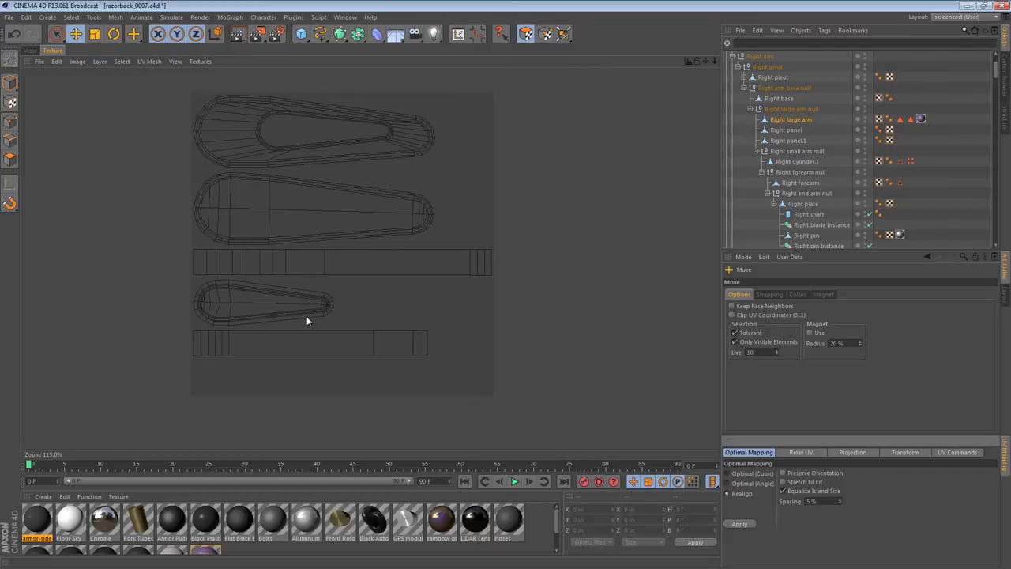
left_click(292, 259)
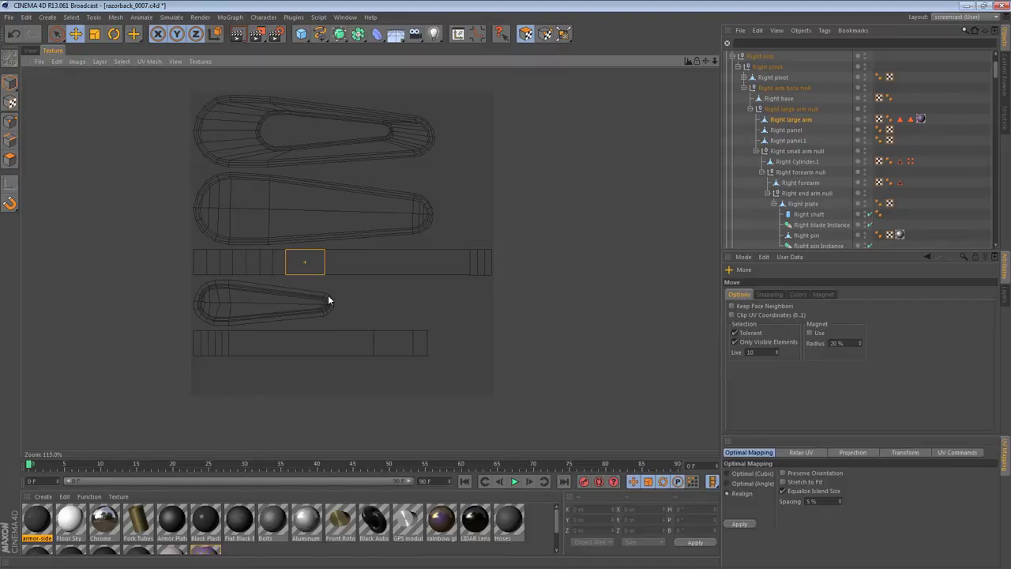
key("u")
key("w")
left_click(303, 307)
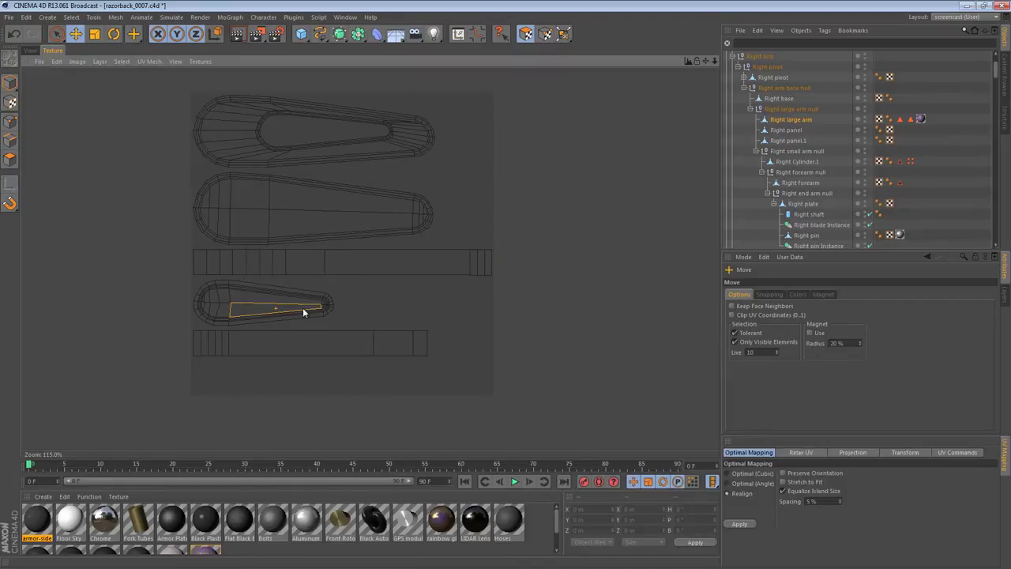
left_click(454, 356)
Enable Preserve Orientation, rotate the large slotted UV island to a diagonal angle, and realign the islands
left_click(808, 474)
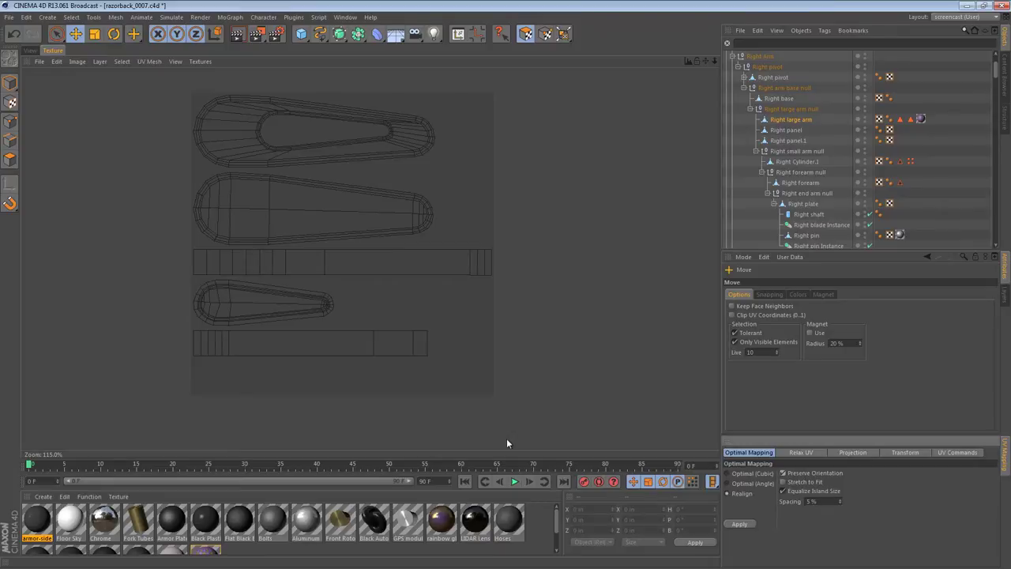
left_click(272, 158)
key("u")
key("w")
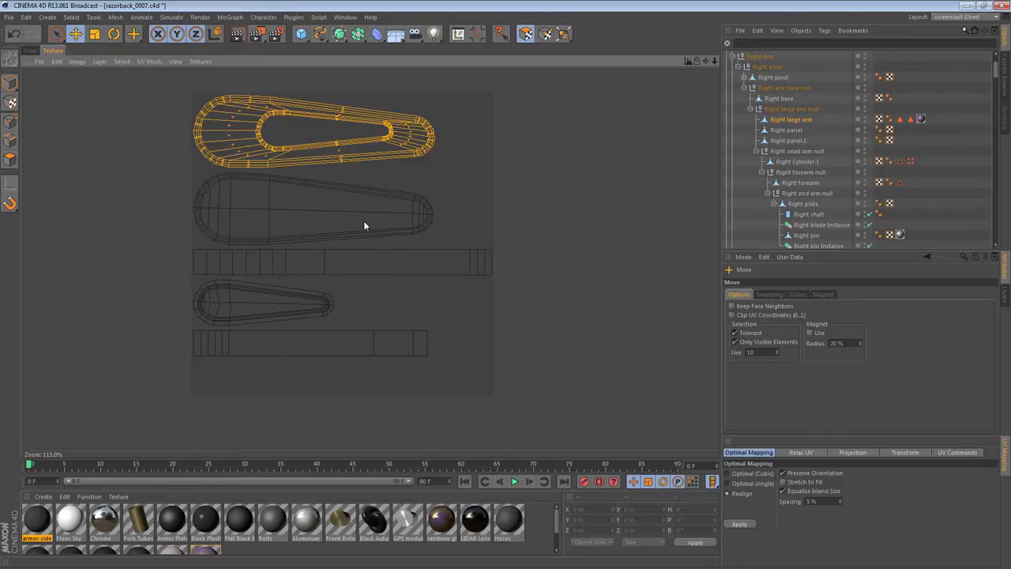
key("r")
left_click_drag(315, 158, 346, 209)
key("e")
left_click(454, 340)
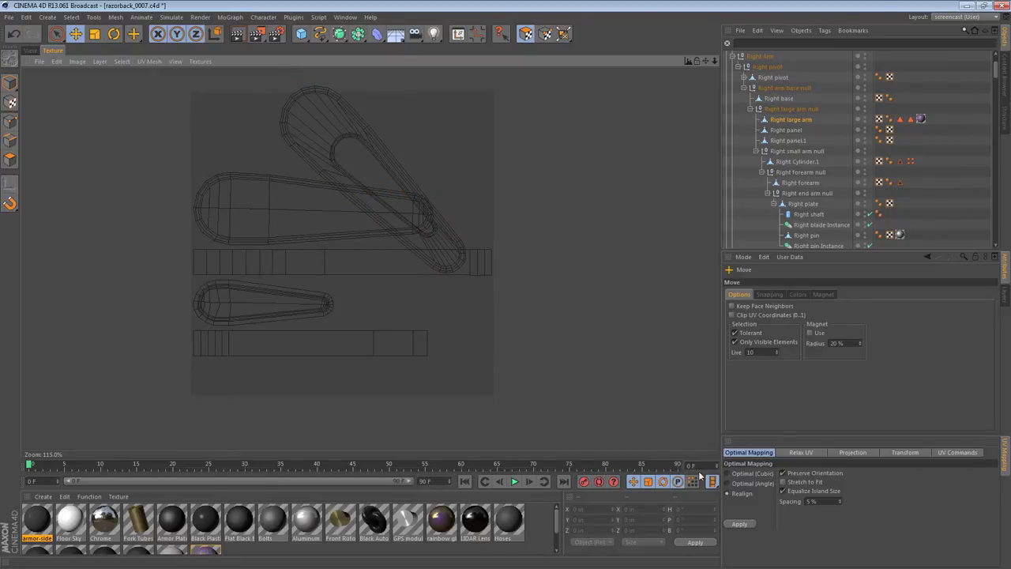
left_click(739, 524)
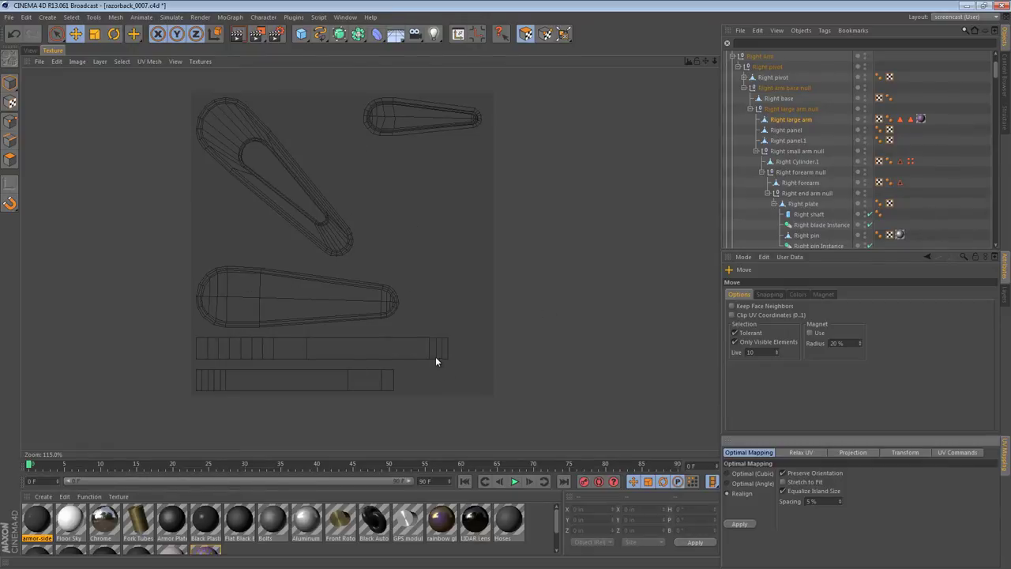
Disable Preserve Orientation, rotate the large slotted island back to horizontal, and realign the UV islands
left_click(804, 473)
left_click(740, 524)
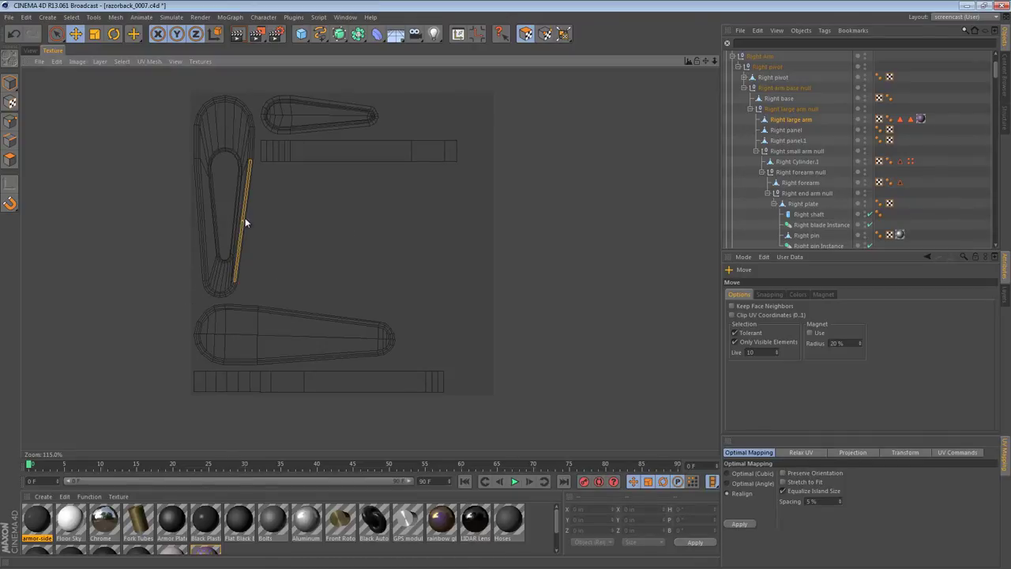
key("u")
key("w")
key("r")
left_click_drag(232, 234, 579, 207)
key("e")
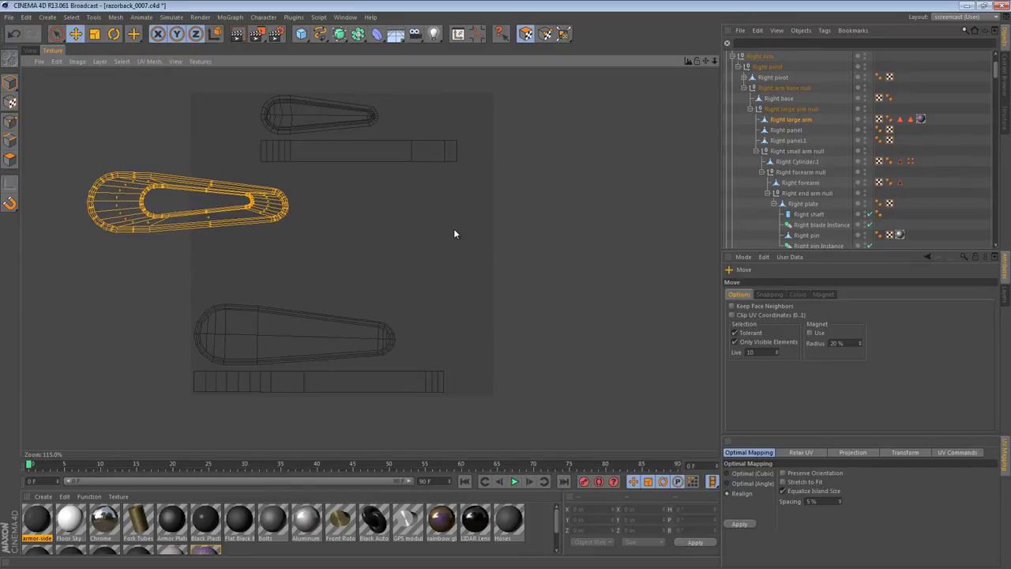
left_click(462, 233)
left_click(740, 523)
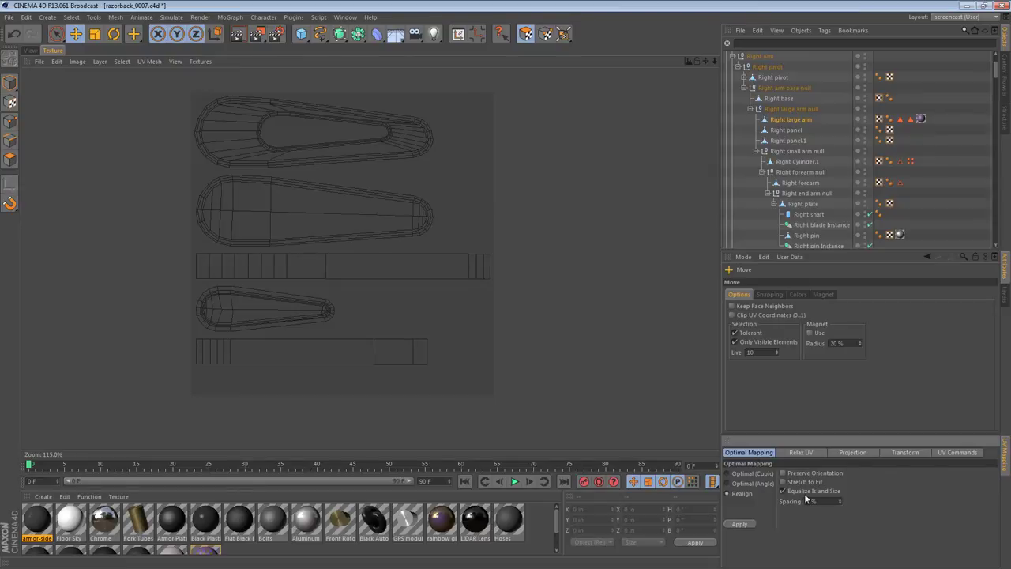
Try realigning the UV islands with Stretch to Fit, and undo the stretched layout after disabling the option
left_click(783, 481)
left_click(749, 526)
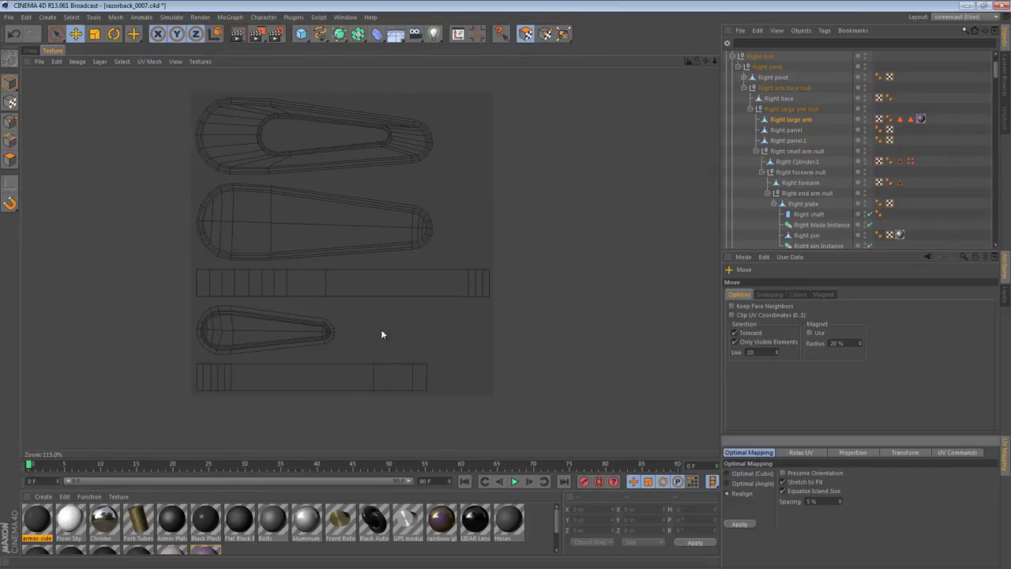
left_click(804, 482)
left_click(743, 525)
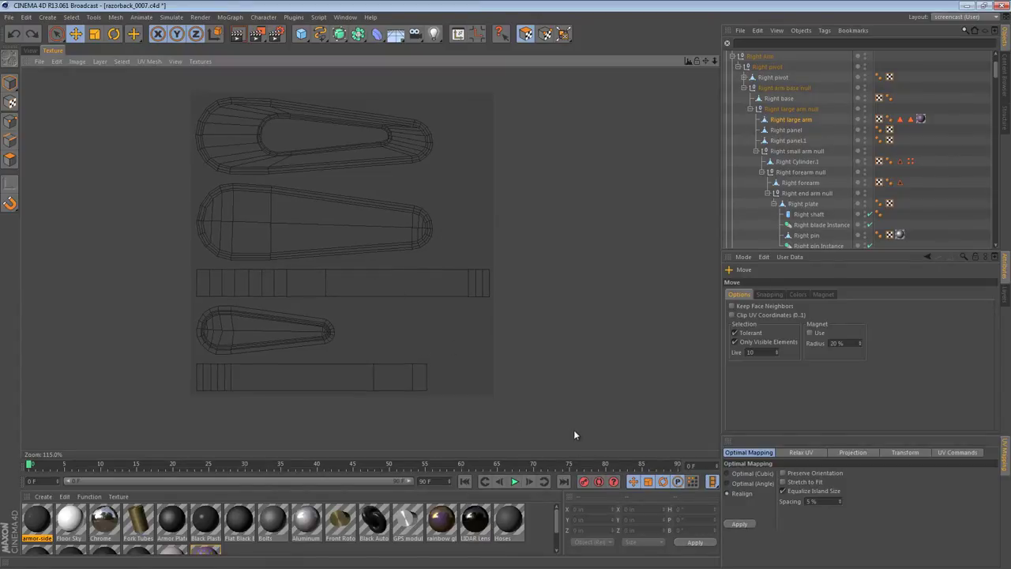
key("ctrl+z")
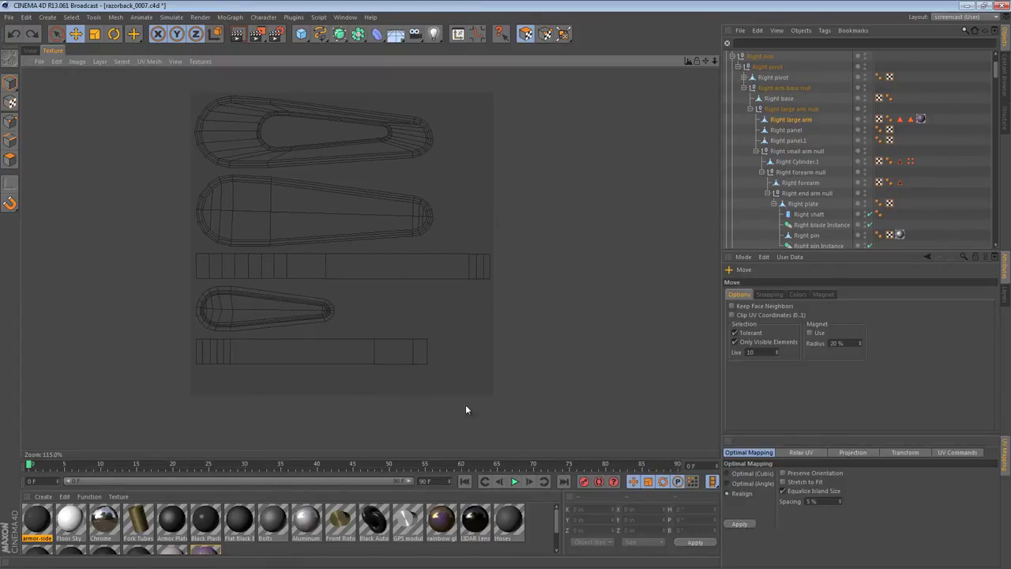
Select the whole small teardrop UV island and move it out of the way beside the texture area
left_click(315, 194)
left_click(351, 281)
key("u")
key("w")
left_click(302, 315)
key("u")
key("w")
left_click_drag(266, 320, 544, 178)
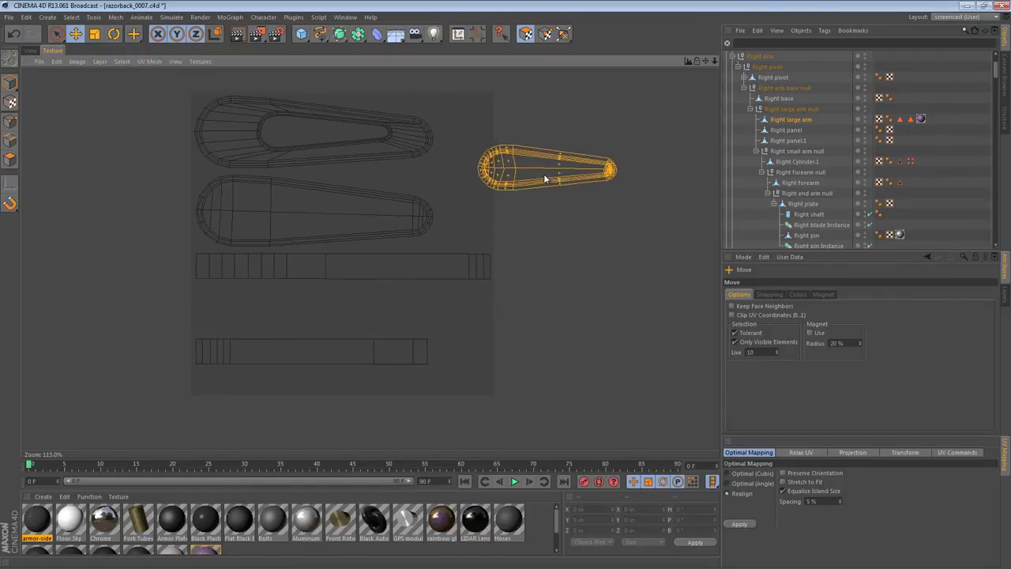
Move the longer side-wall strip down beside the shorter one, and shift both strips toward the texture's lower edge
left_click(371, 269)
key("u")
key("w")
left_click_drag(308, 274, 310, 326)
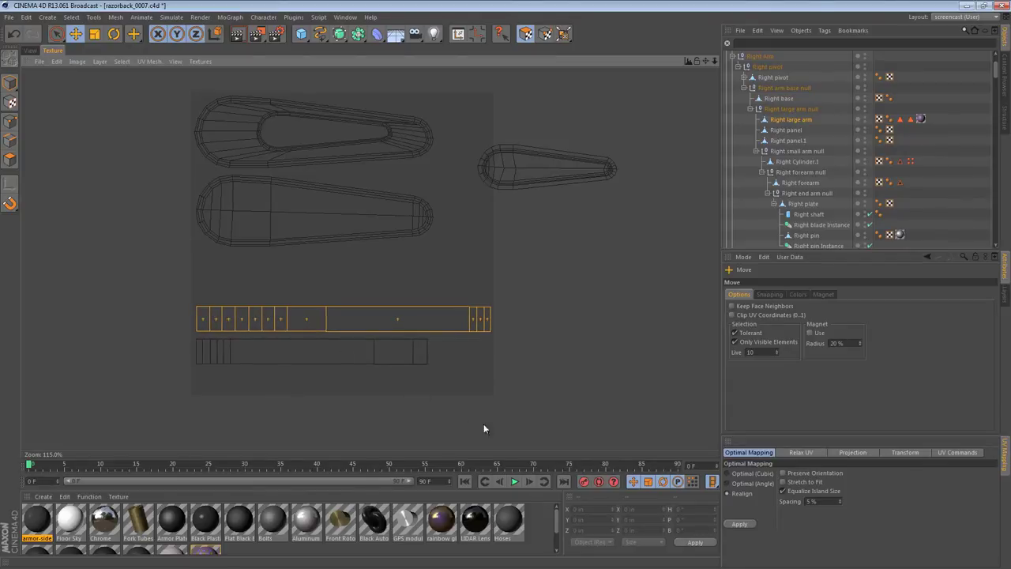
left_click_drag(499, 431, 155, 289)
left_click_drag(235, 335, 234, 355)
Move the small teardrop UV island back into the gap between the large teardrop islands and the two strips
left_click(518, 187)
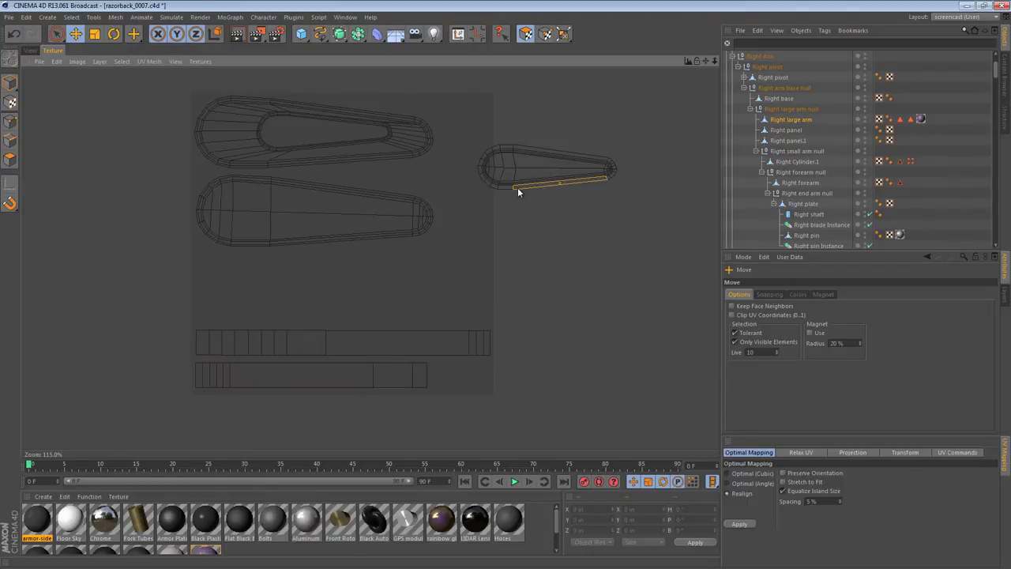
key("u")
key("w")
left_click_drag(508, 197, 264, 288)
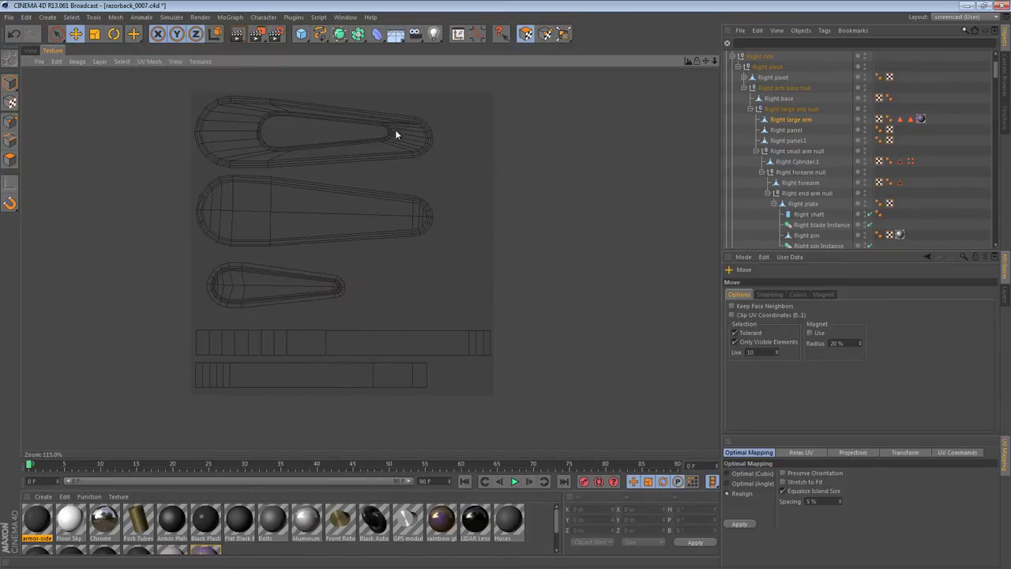
Examine the checker texture on Right large arm from several angles in the perspective view, with Model mode active and nothing selected
left_click(31, 51)
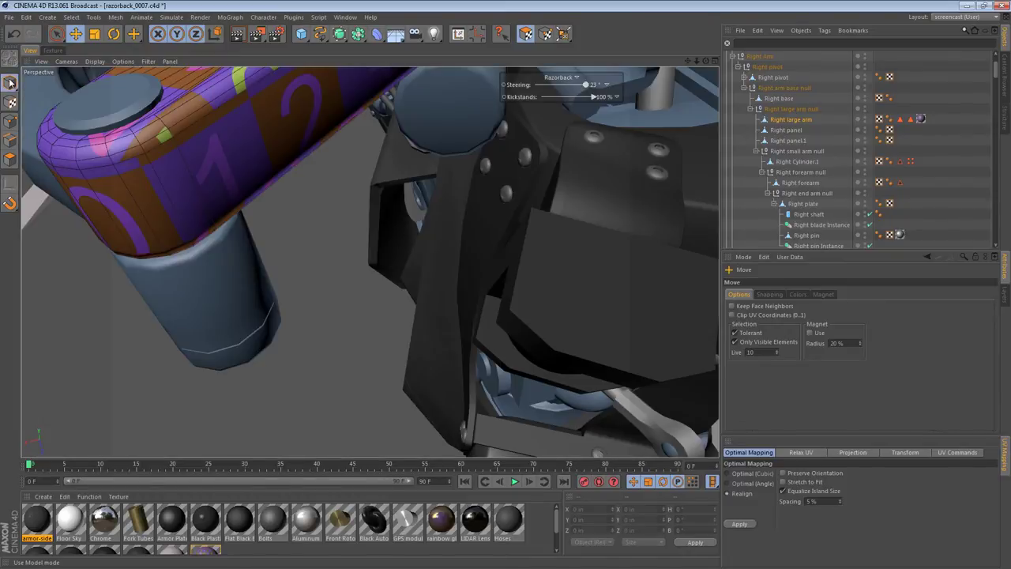
left_click(9, 82)
right_click_drag(479, 130, 261, 130, "alt")
middle_click_drag(392, 192, 370, 261, "alt")
right_click_drag(469, 176, 621, 164, "alt")
left_click_drag(622, 166, 314, 213, "alt")
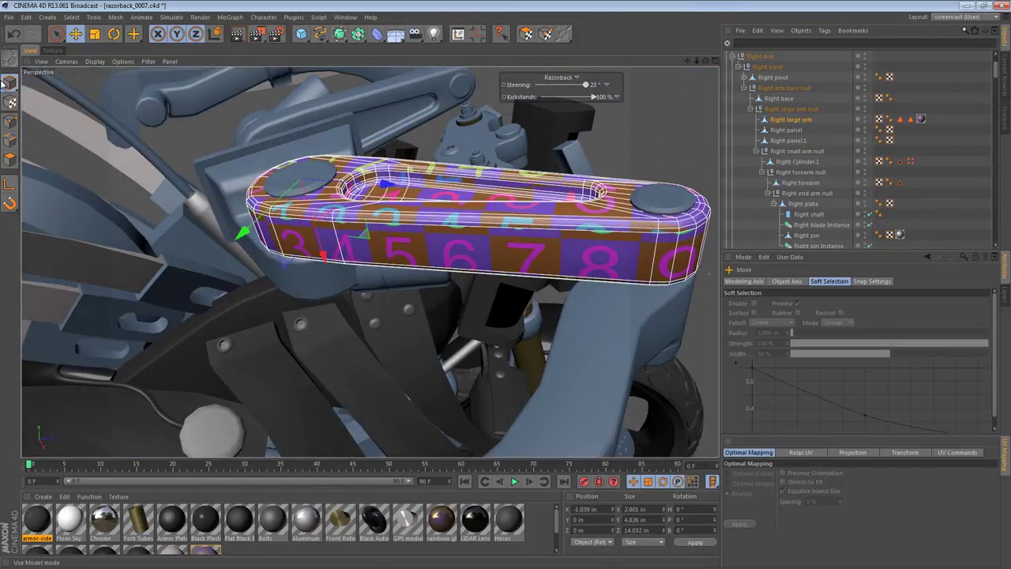
left_click_drag(556, 229, 234, 141, "alt")
left_click(230, 78)
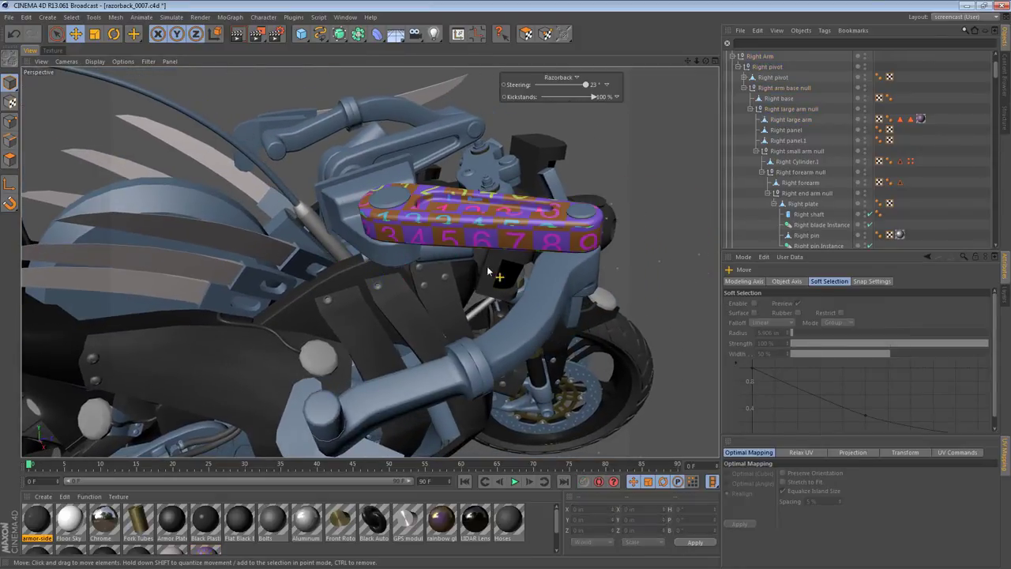
left_click_drag(485, 224, 446, 207, "alt")
Select all polygons of Left large arm and reverse their normals, returning to Model mode with nothing selected
left_click(371, 160)
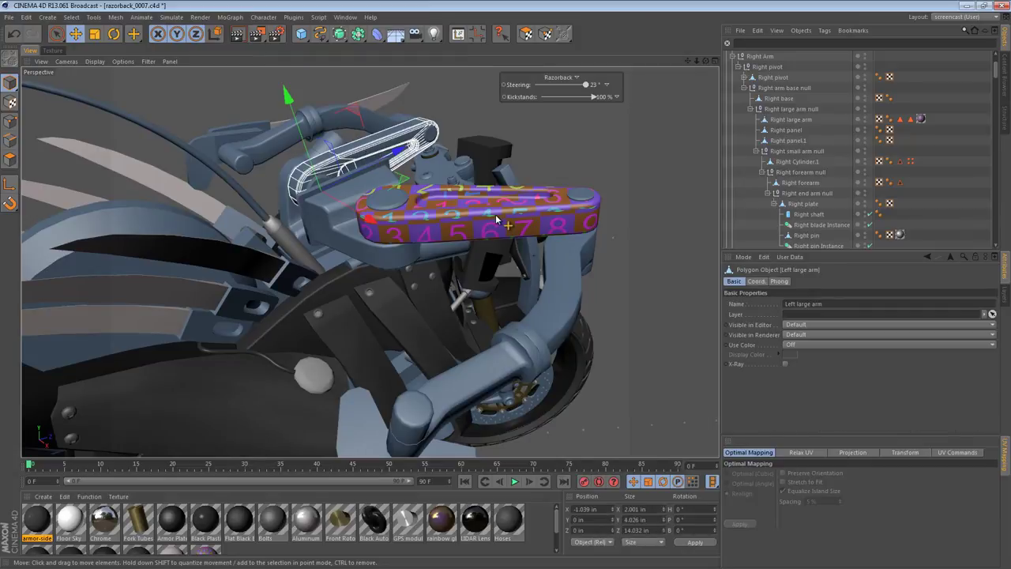
left_click(497, 221)
left_click(372, 154)
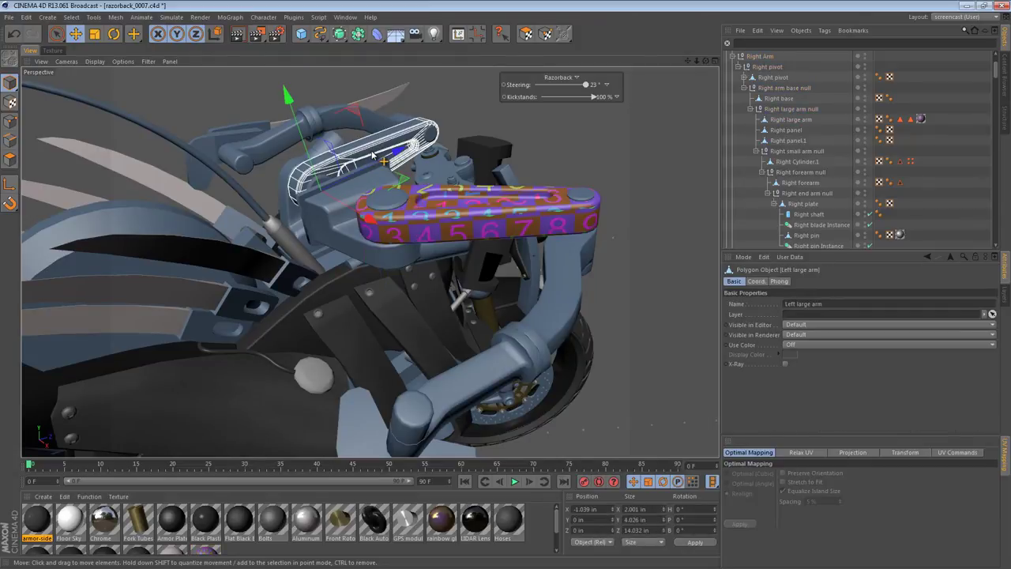
left_click(478, 210)
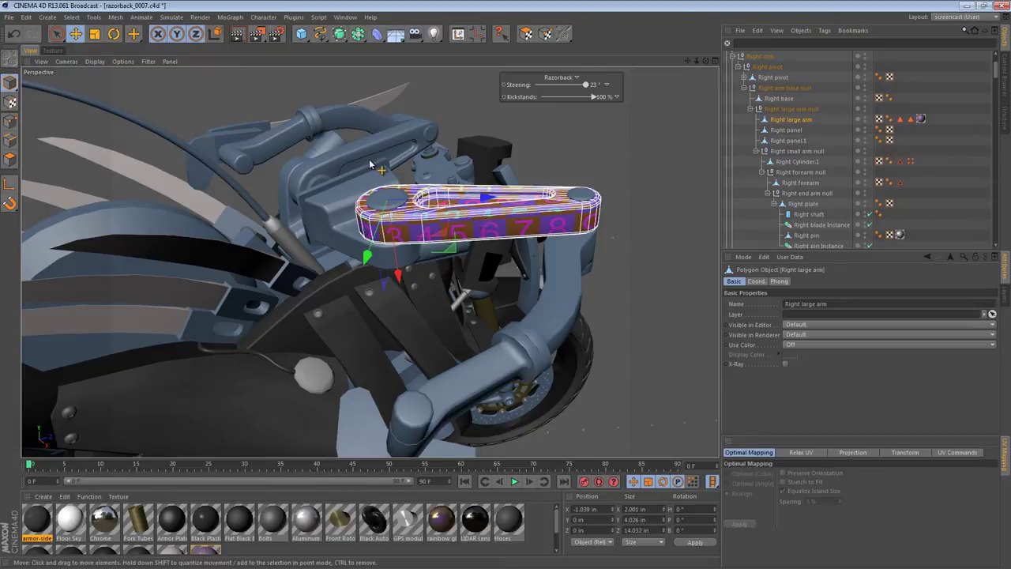
left_click(402, 146)
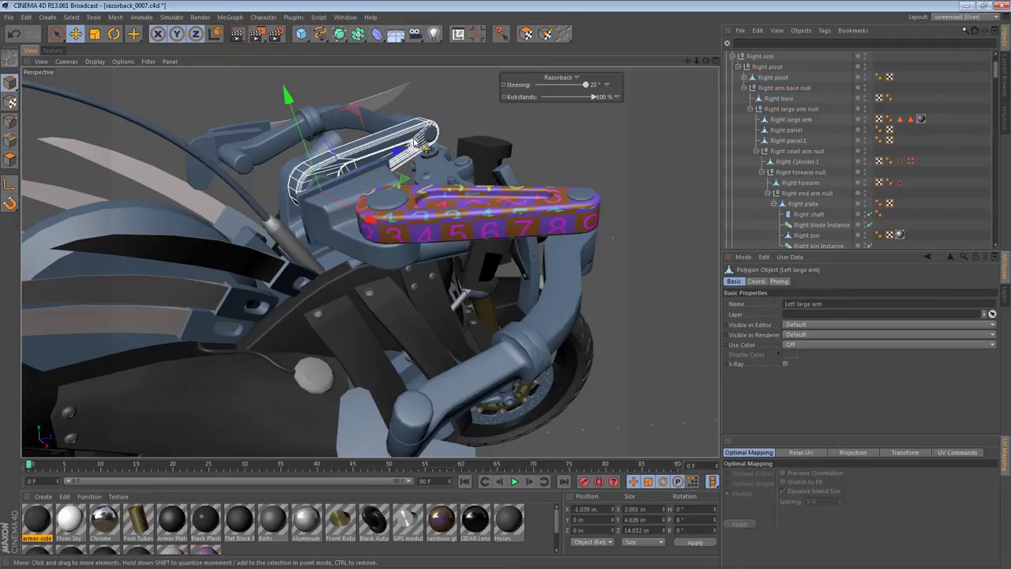
key("ctrl+a")
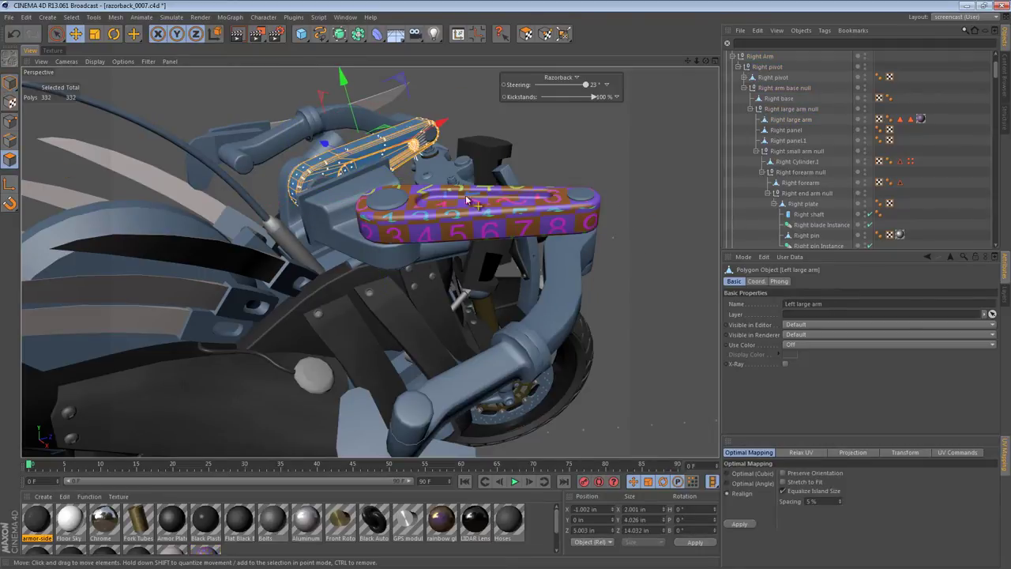
right_click_drag(408, 154, 521, 154, "alt")
left_click_drag(380, 128, 418, 118, "alt")
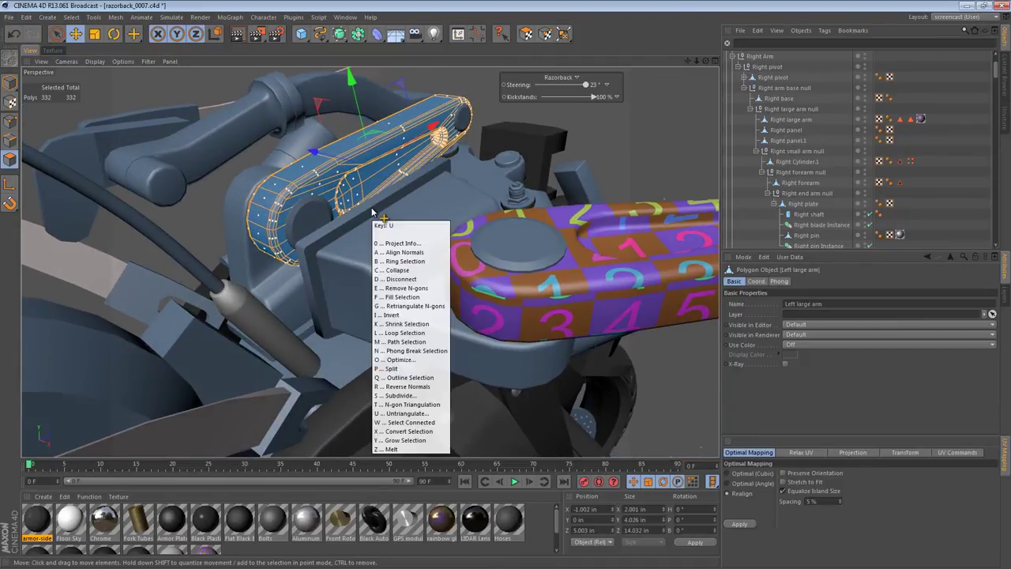
key("u")
key("r")
middle_click_drag(408, 140, 365, 143, "alt")
left_click(9, 82)
key("ctrl+shift+a")
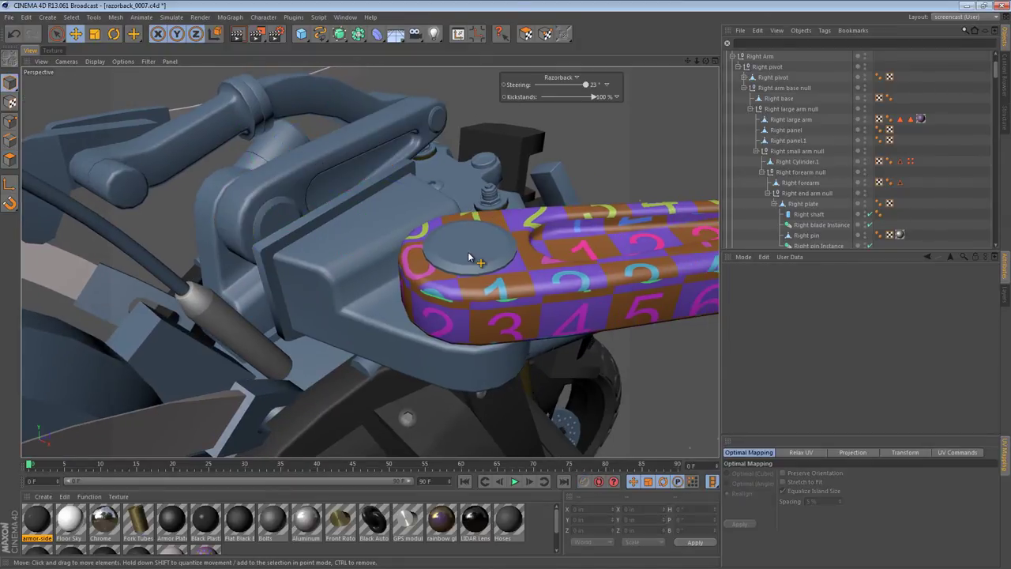
Locate Left large arm in the object hierarchy and delete its existing UVW tag
left_click_drag(468, 256, 365, 258, "alt")
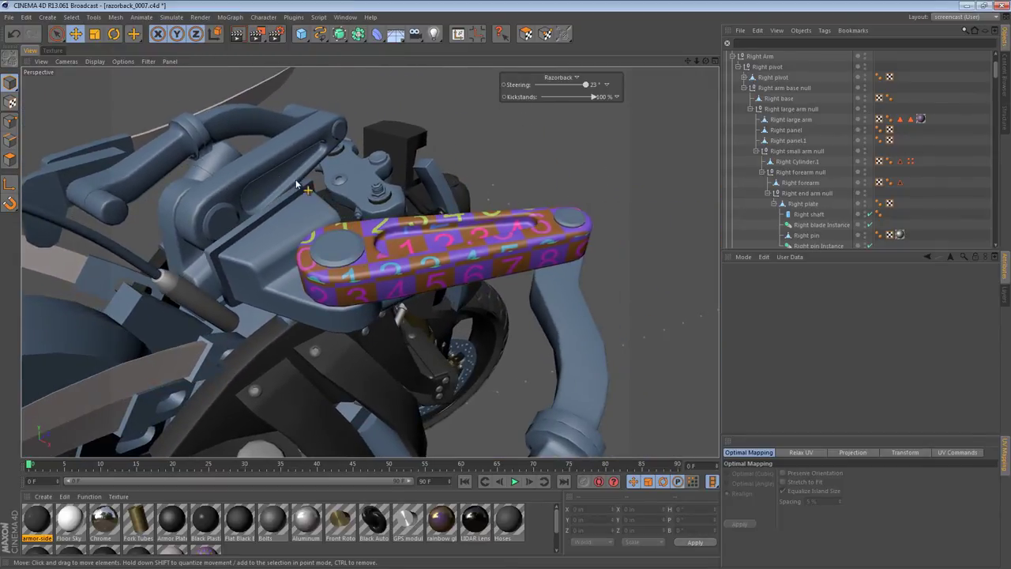
key("e")
left_click(380, 212)
left_click(382, 244)
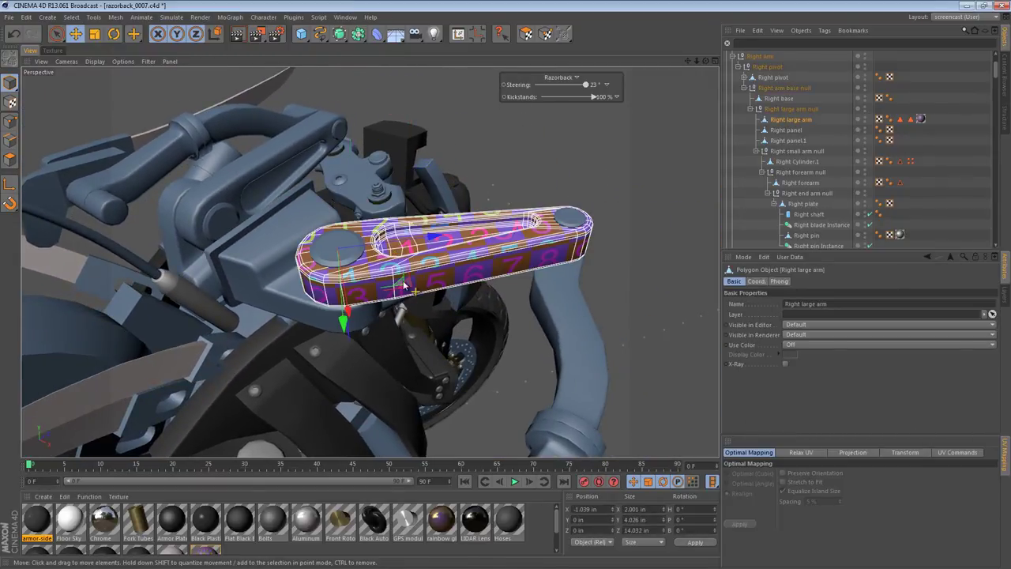
left_click(246, 168)
scroll(928, 171, "down", 5)
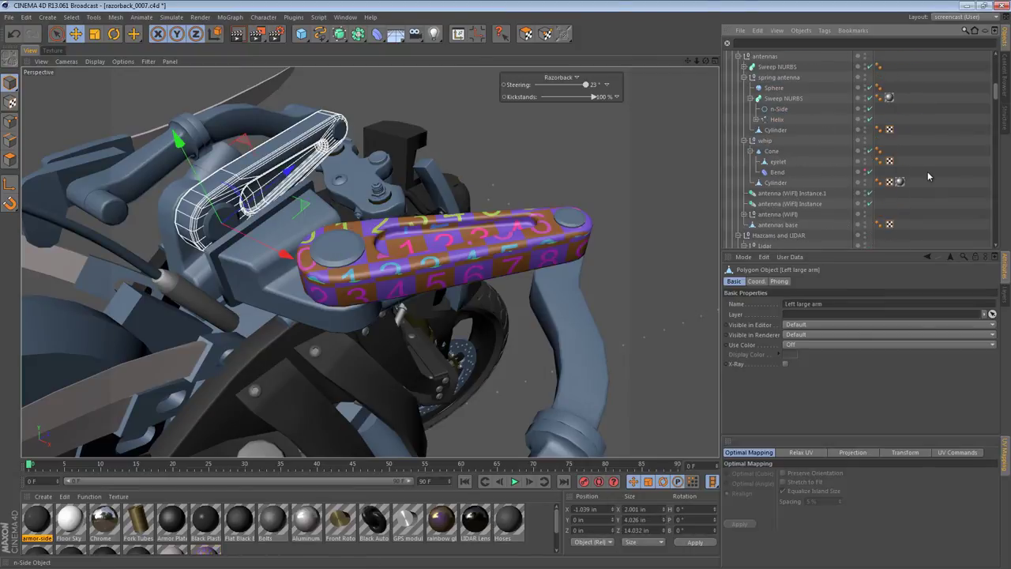
scroll(927, 171, "up", 5)
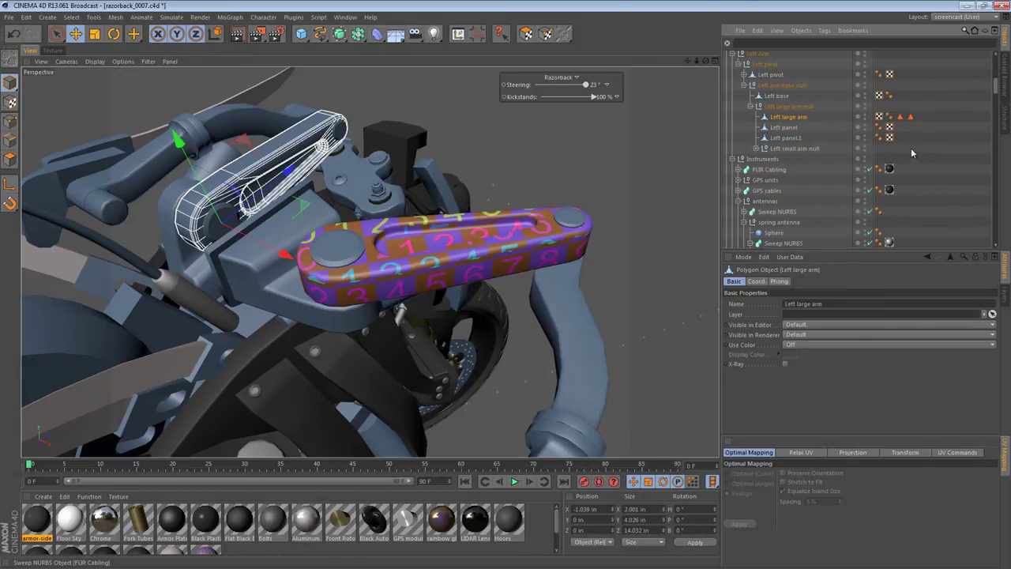
left_click(879, 116)
key("Delete")
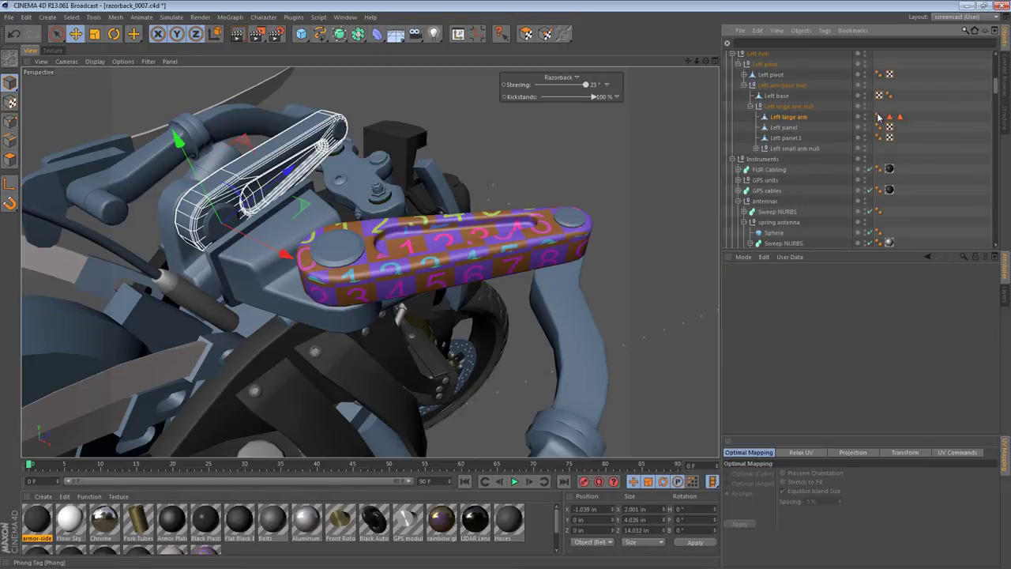
Copy the UVW tag and the checker texture tag from Right large arm onto Left large arm
scroll(905, 138, "up", 6)
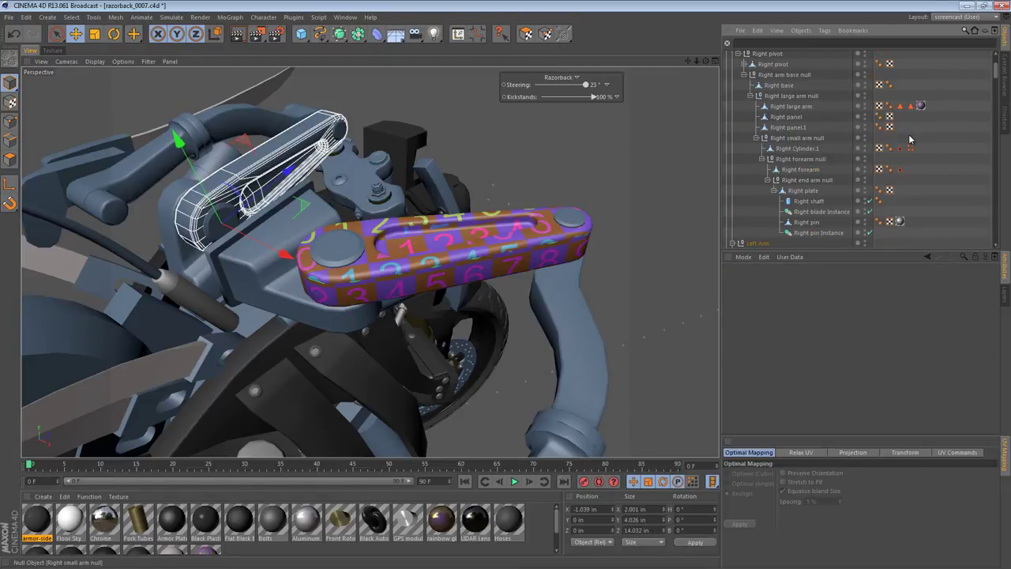
scroll(909, 139, "down", 2)
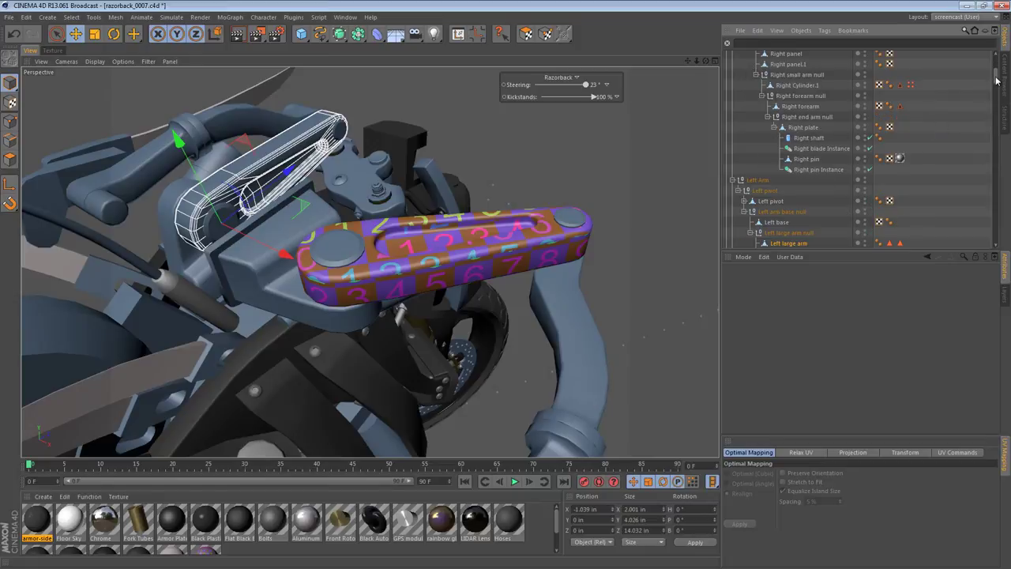
scroll(997, 76, "down", 2)
left_click_drag(996, 74, 996, 75)
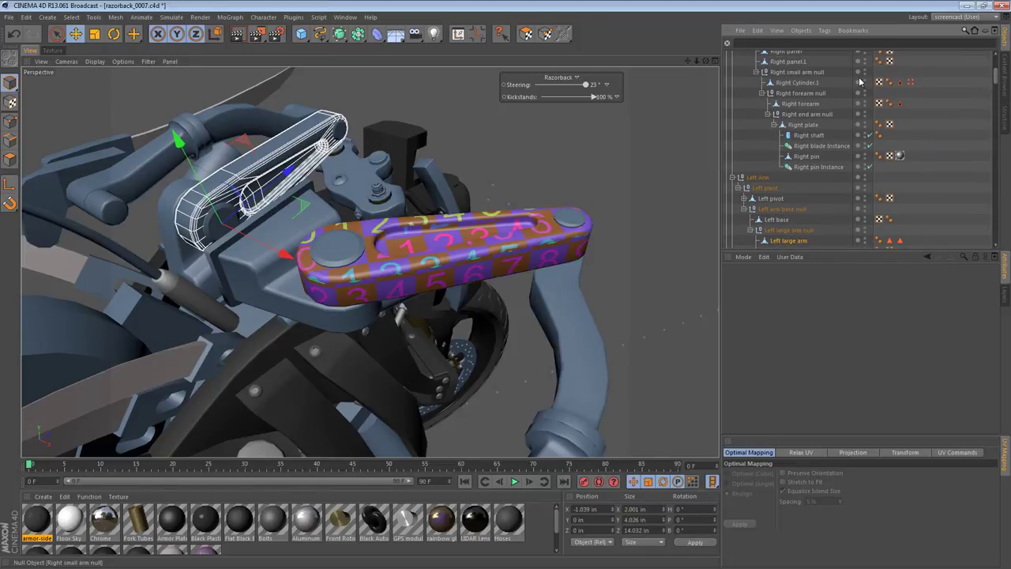
left_click_drag(887, 251, 888, 311)
scroll(997, 94, "up", 3)
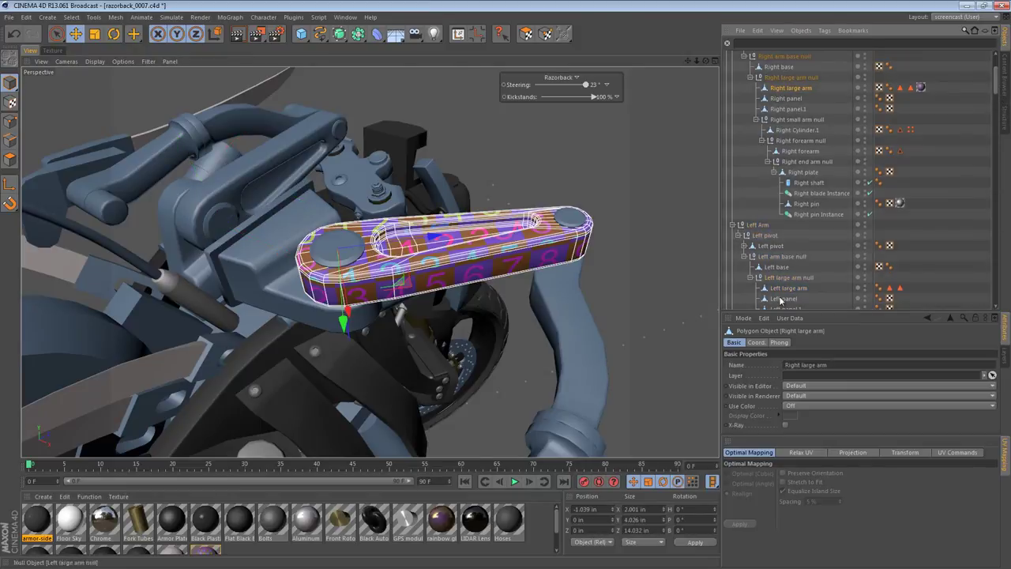
left_click_drag(883, 90, 906, 128)
left_click_drag(918, 293, 921, 287)
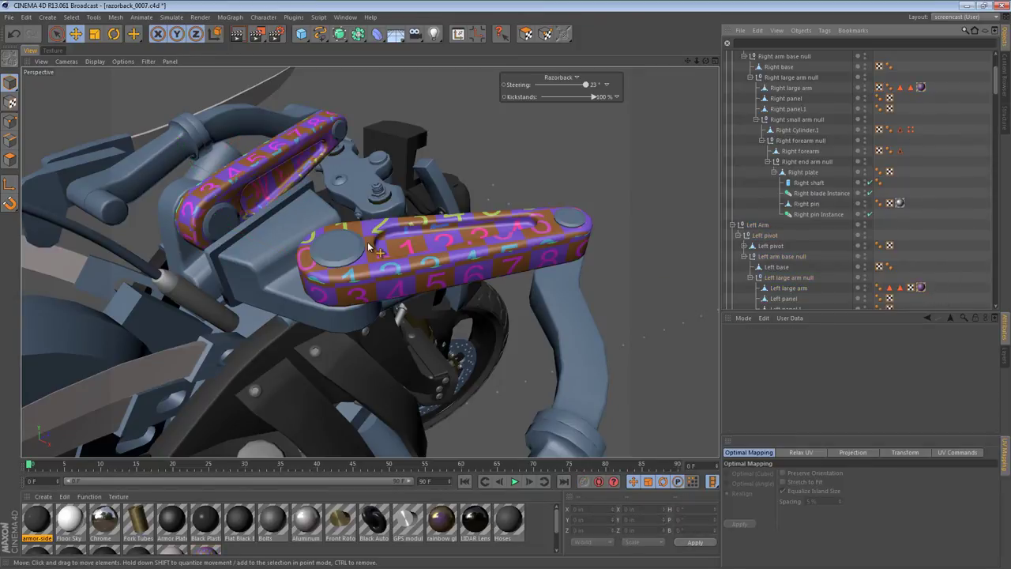
Inspect the checker mapping on Left large arm and display its UV mesh in the texture view
mouse_move(308, 169)
left_mouse_down("alt")
mouse_move(278, 165)
mouse_move(404, 259)
mouse_move(602, 135)
mouse_move(664, 118)
mouse_move(583, 138)
mouse_move(293, 172)
left_mouse_up("alt")
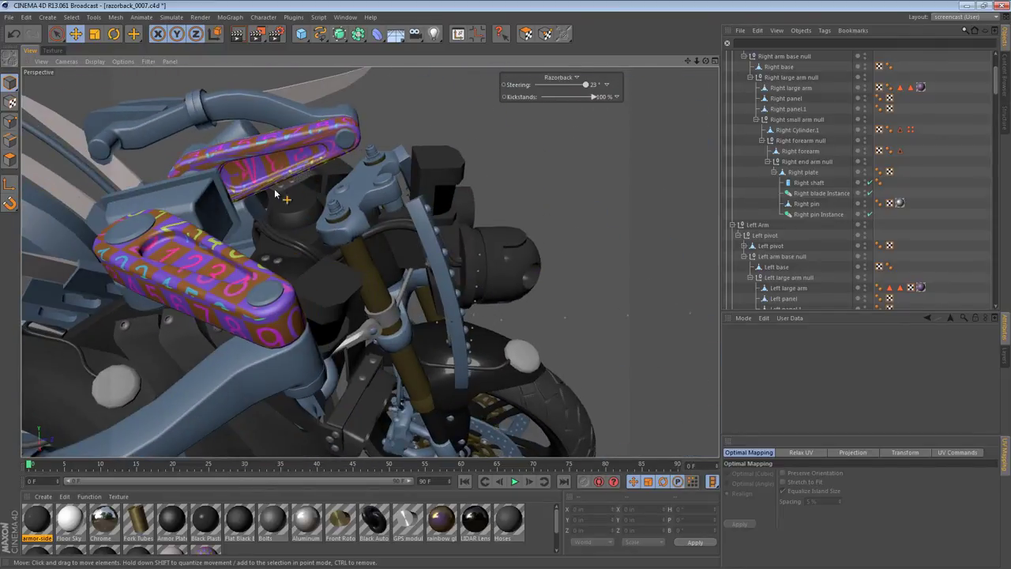
mouse_move(273, 151)
right_mouse_down("alt")
mouse_move(385, 146)
mouse_move(306, 147)
mouse_move(260, 165)
right_mouse_up("alt")
left_click_drag(260, 164, 357, 161, "alt")
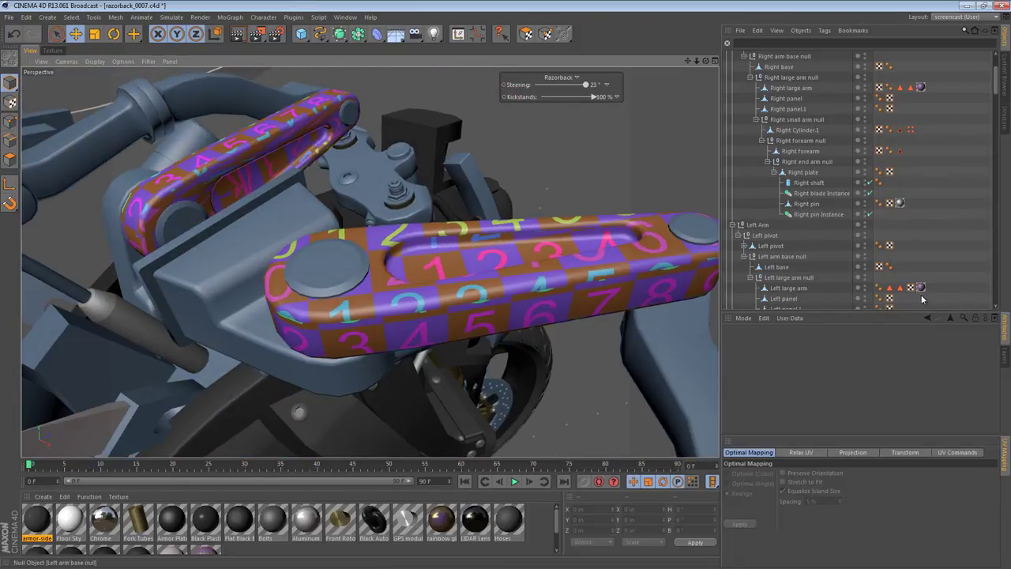
left_click(847, 289)
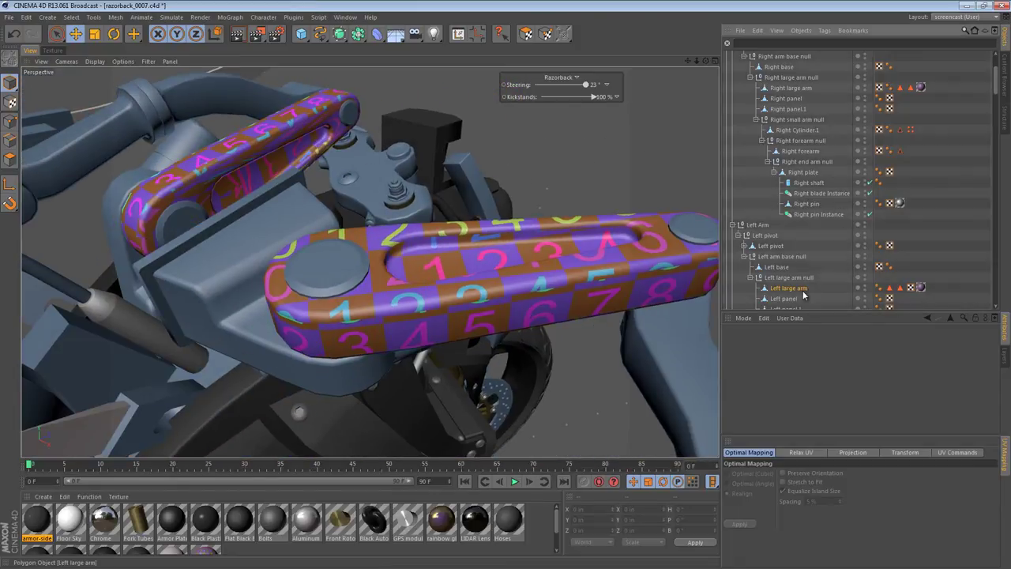
left_click(54, 50)
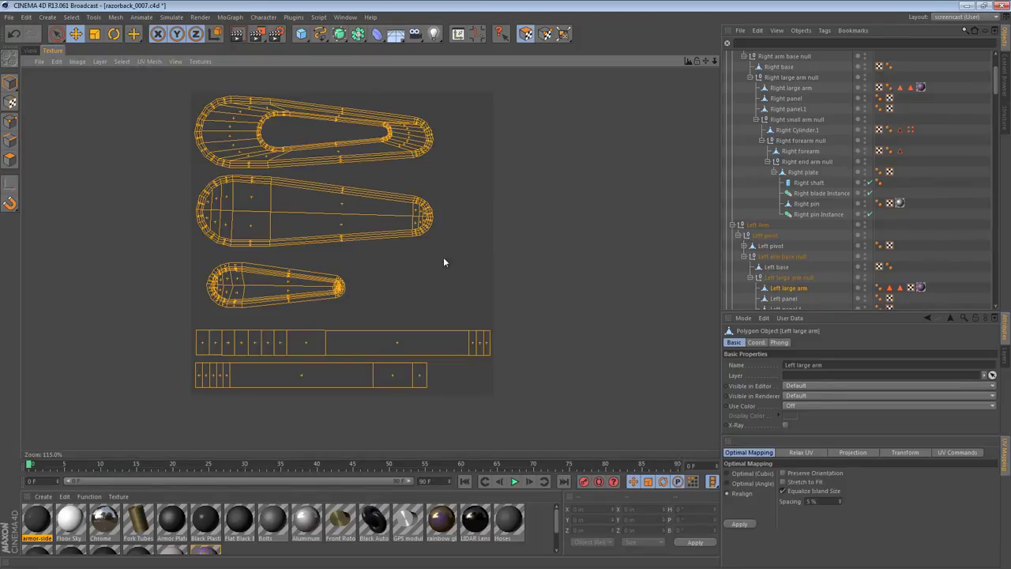
left_click(783, 304)
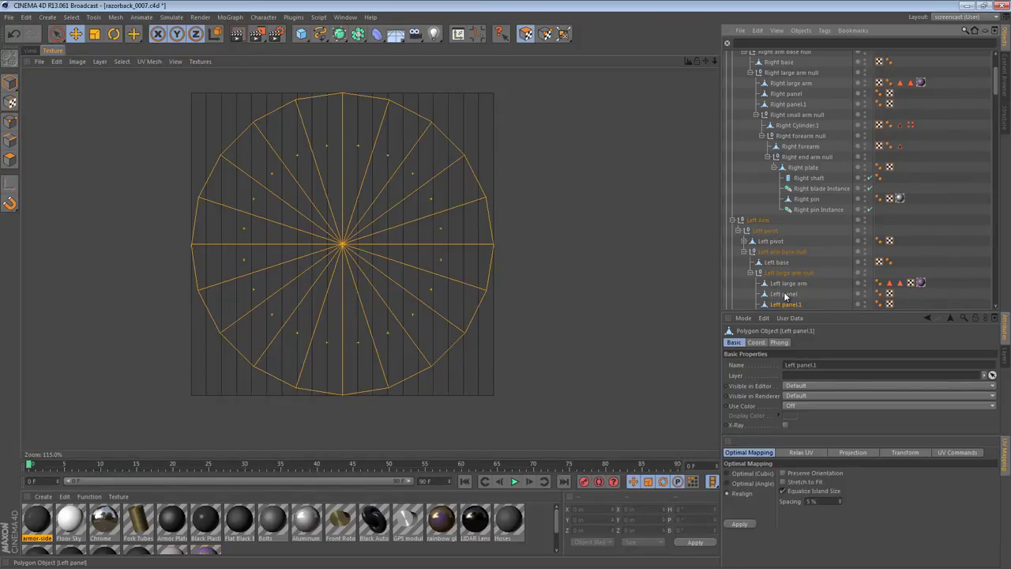
left_click(785, 285)
left_click(343, 207)
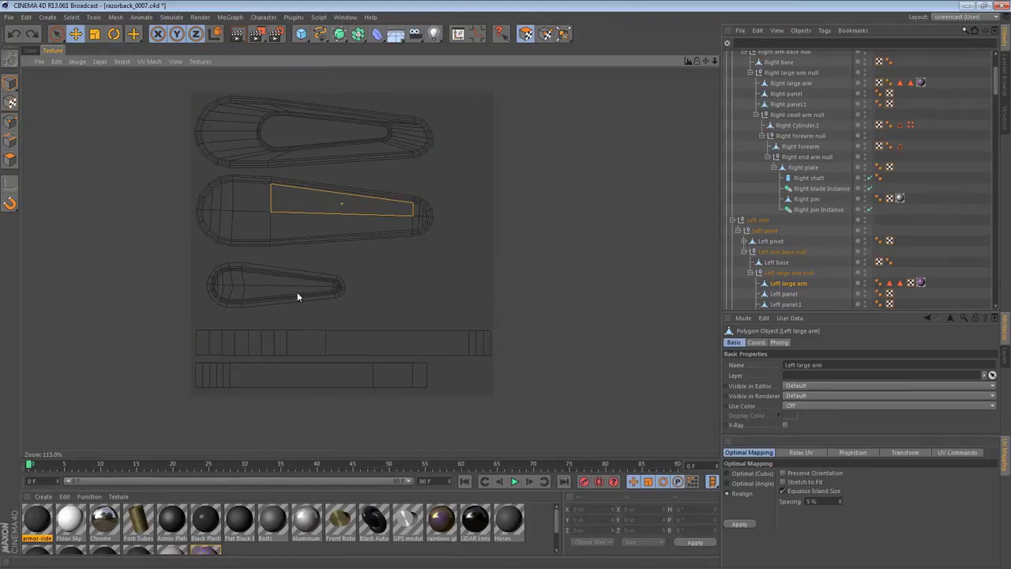
Select all UV polygons of Left large arm and relax them with LSCM, checking the result in perspective
key("ctrl+a")
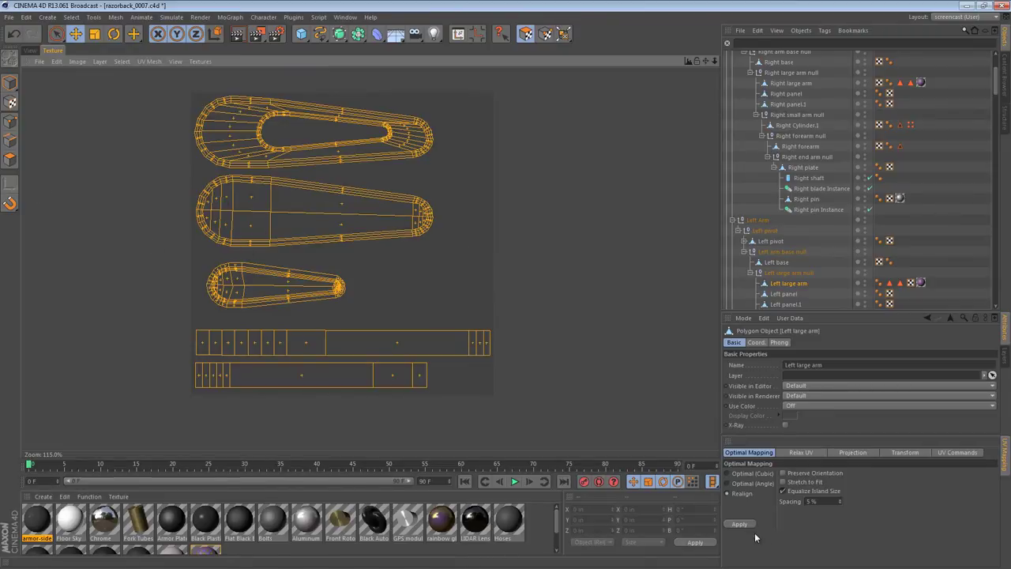
left_click(801, 452)
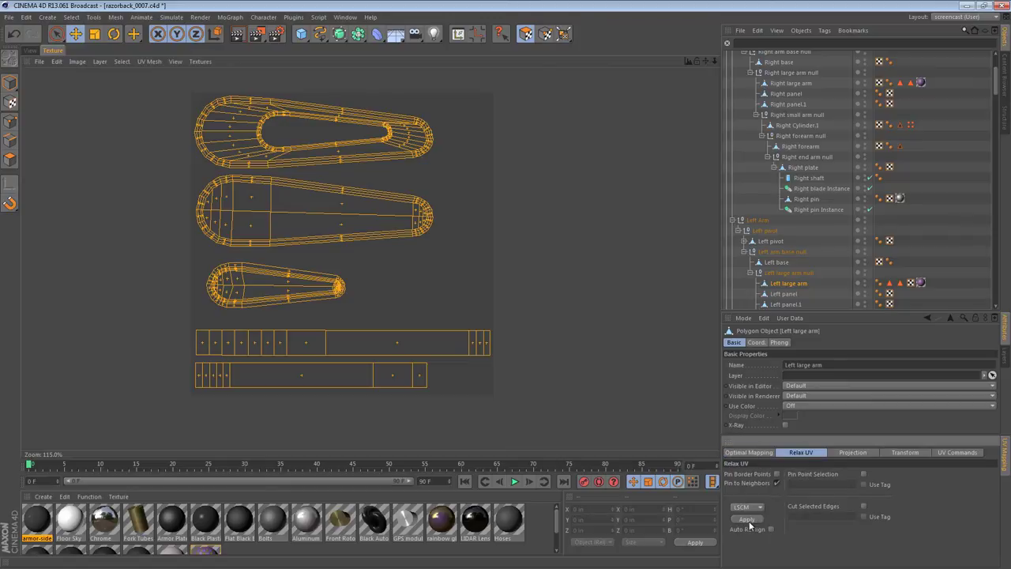
left_click(748, 520)
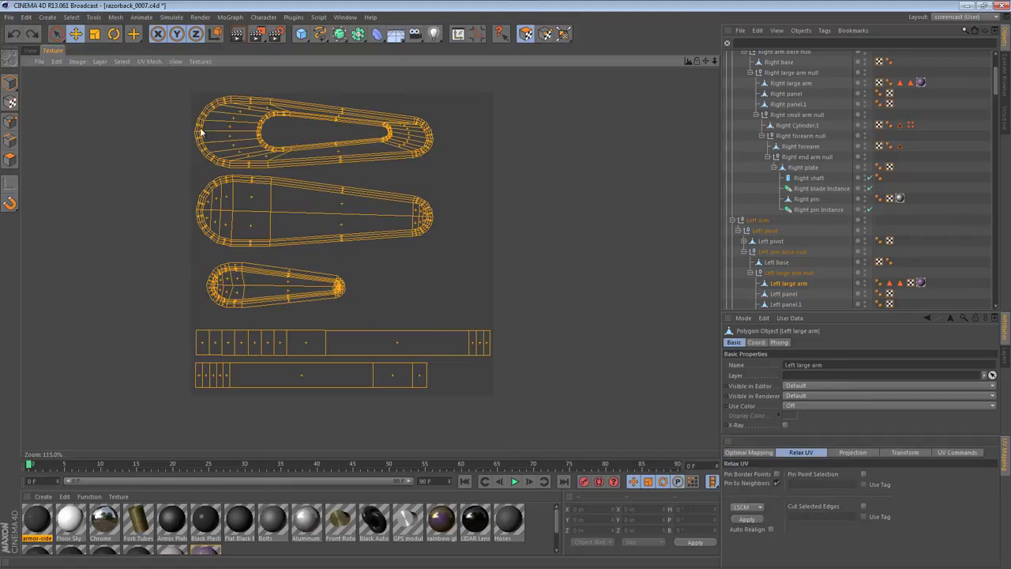
left_click(30, 51)
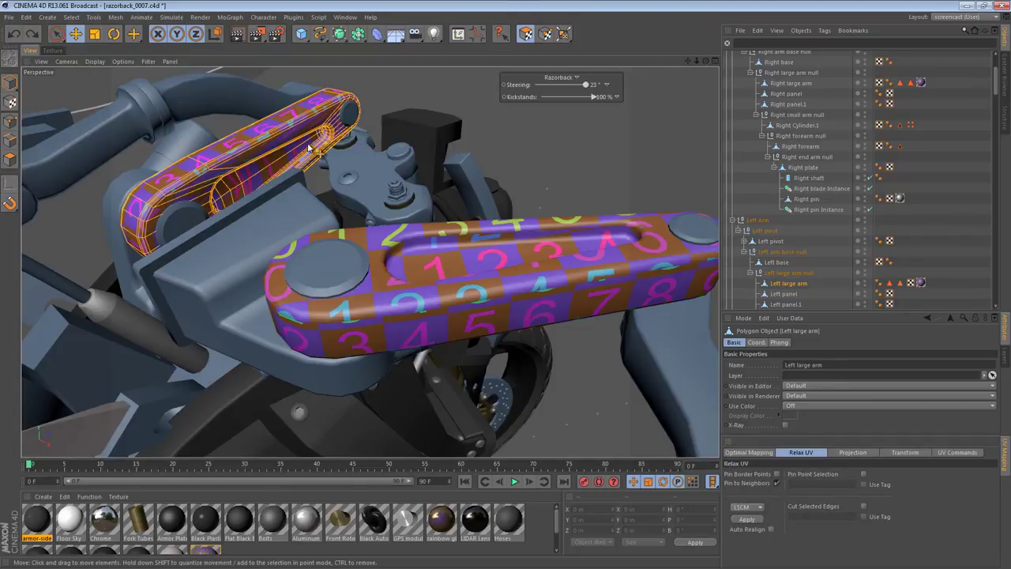
mouse_move(307, 147)
left_mouse_down("alt")
mouse_move(235, 134)
mouse_move(258, 150)
mouse_move(300, 149)
left_mouse_up("alt")
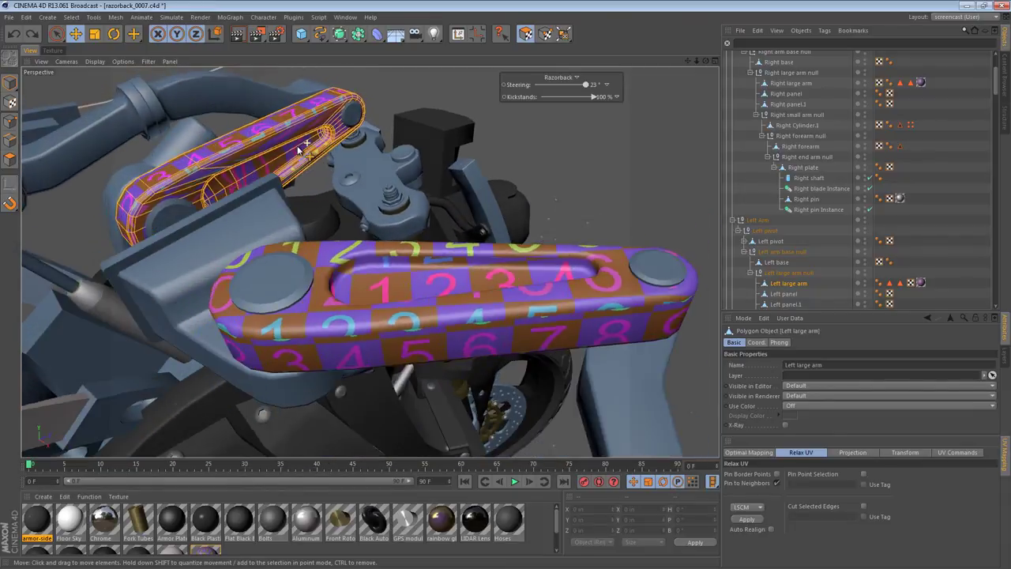
Compare the checker textures on both large arms from several angles in Model mode with nothing selected
left_click(10, 82)
left_click(384, 109)
right_click_drag(479, 270, 449, 273, "alt")
left_click_drag(449, 274, 525, 228, "alt")
left_click_drag(320, 228, 111, 225, "alt")
left_click_drag(470, 221, 619, 255, "alt")
left_click_drag(322, 180, 666, 21, "alt")
scroll(356, 173, "down", 4)
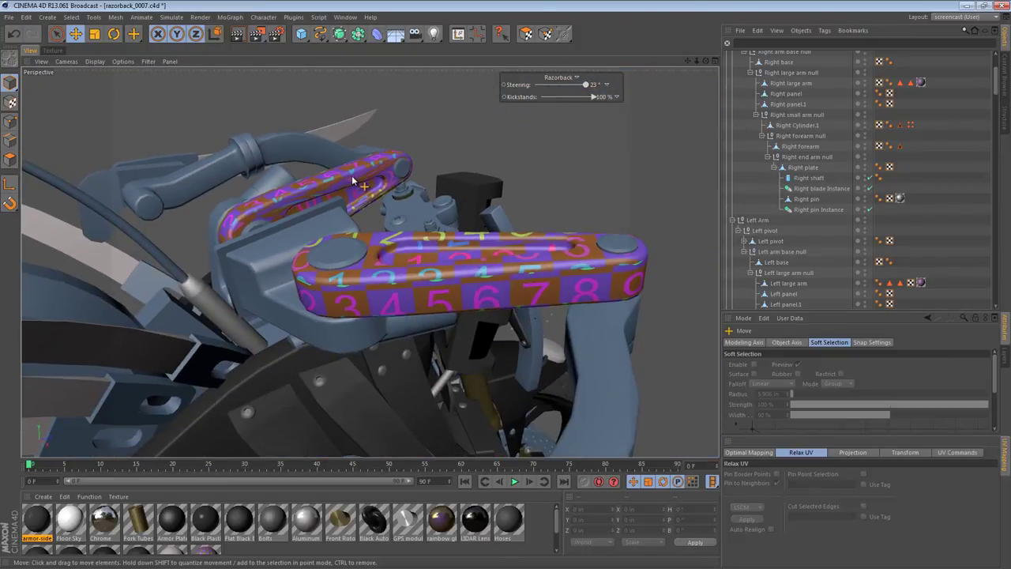
middle_click_drag(351, 174, 309, 165, "alt")
left_click_drag(310, 165, 321, 130, "alt")
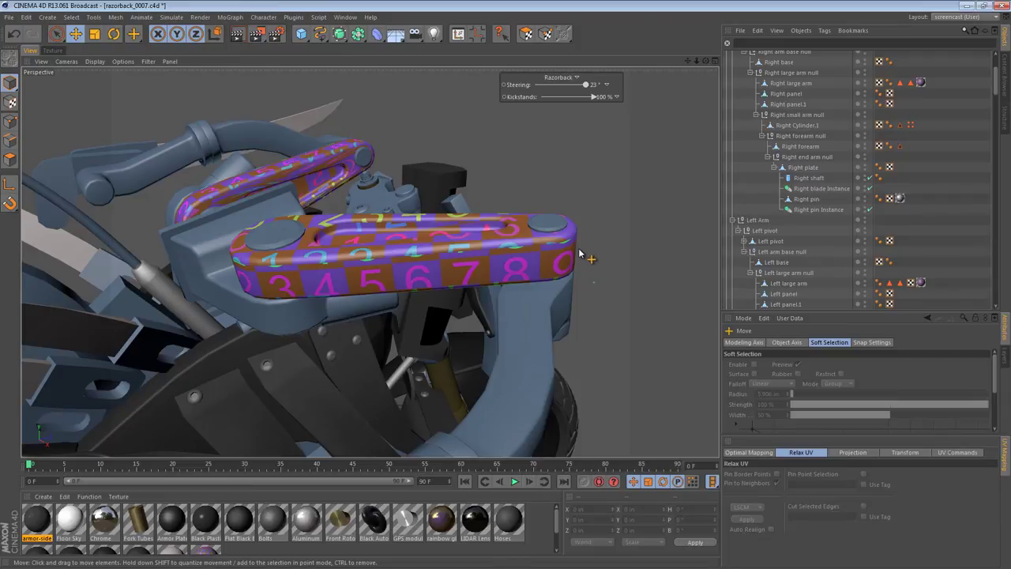
Duplicate Right large arm into Left large arm null and rename the copy as Left large arm
left_click(318, 189)
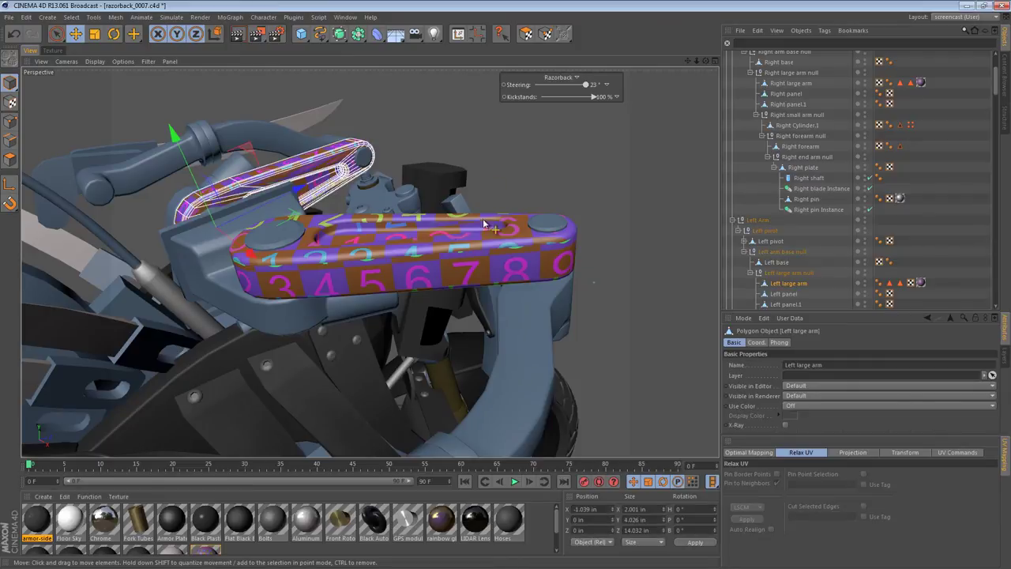
left_click(776, 273)
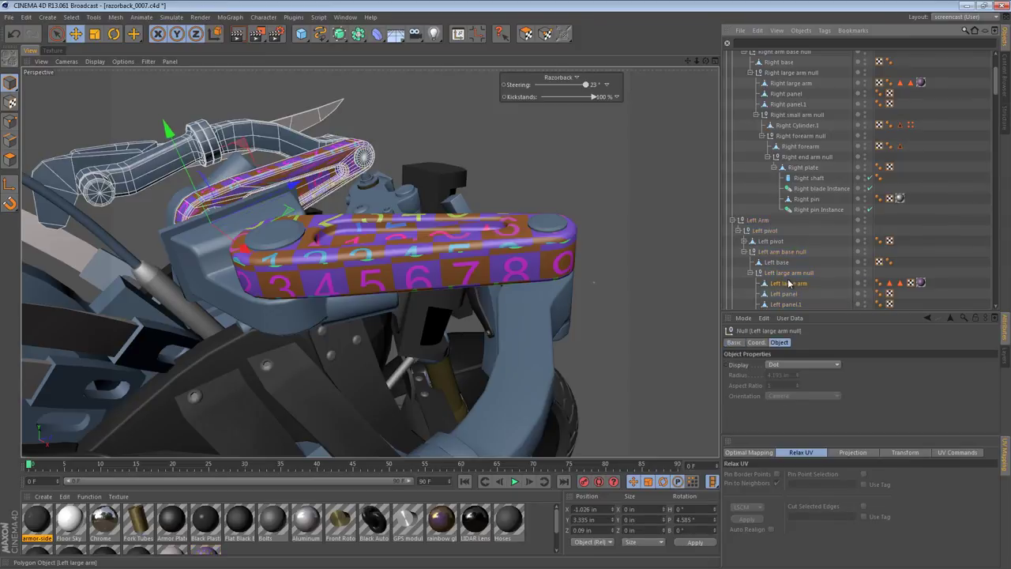
left_click(783, 284)
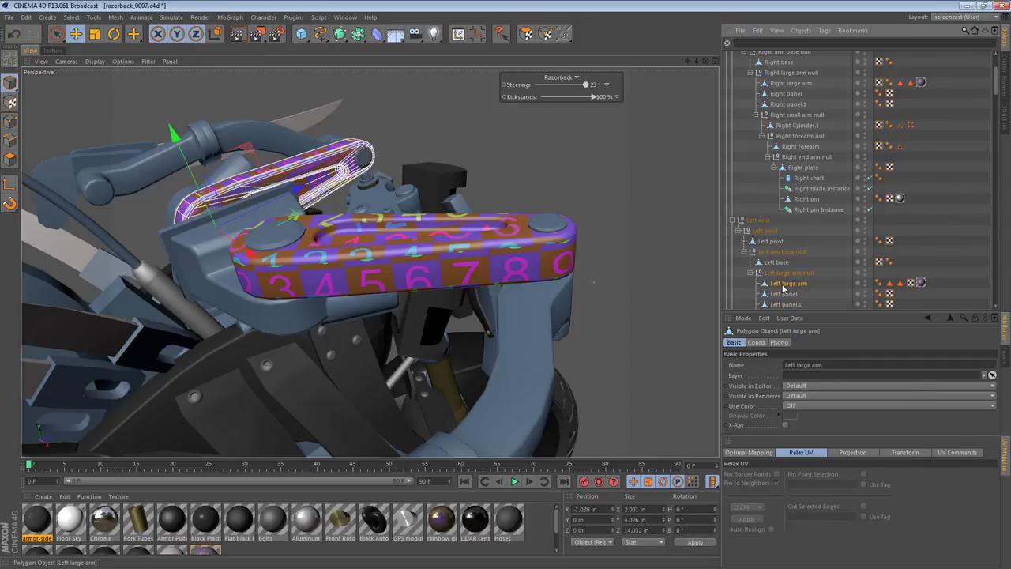
left_click(777, 83)
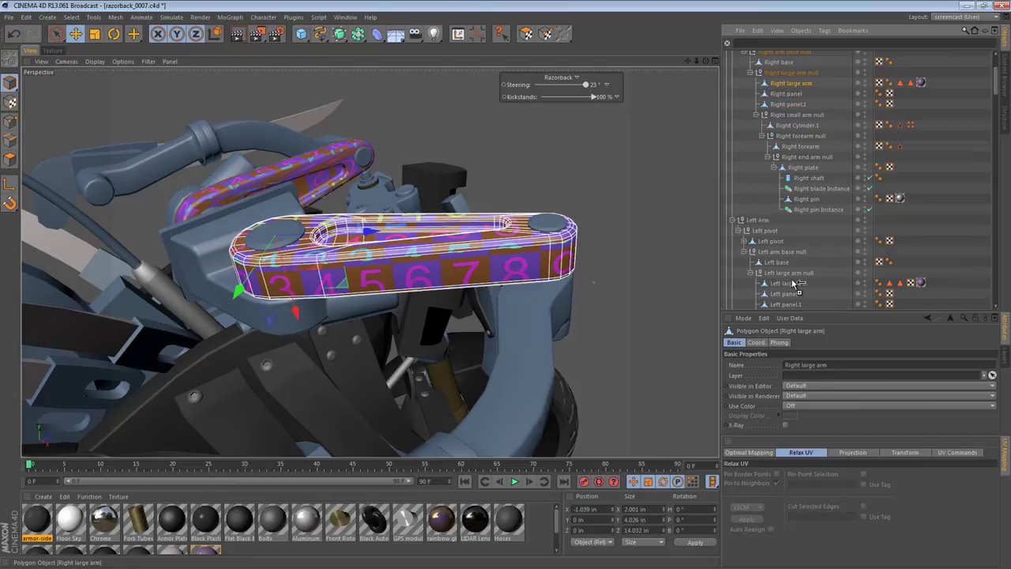
left_click_drag(795, 282, 797, 284, "ctrl")
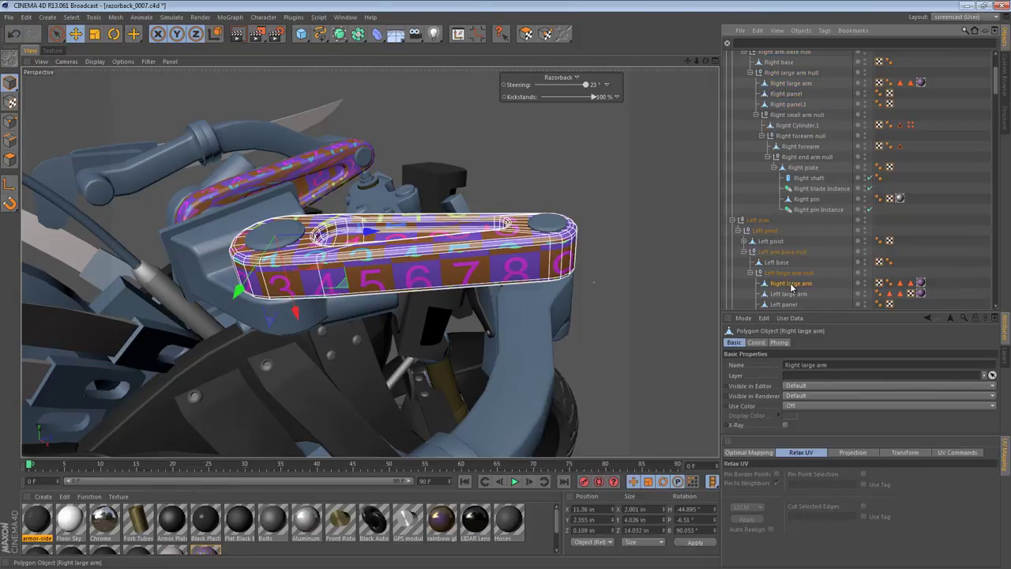
double_click(798, 285)
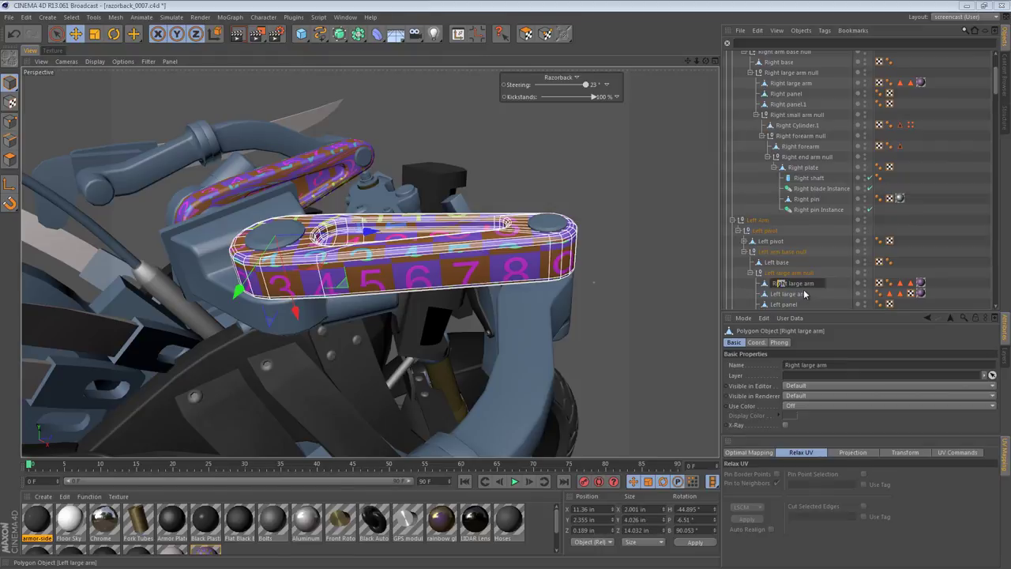
type("Left large arm")
key("Return")
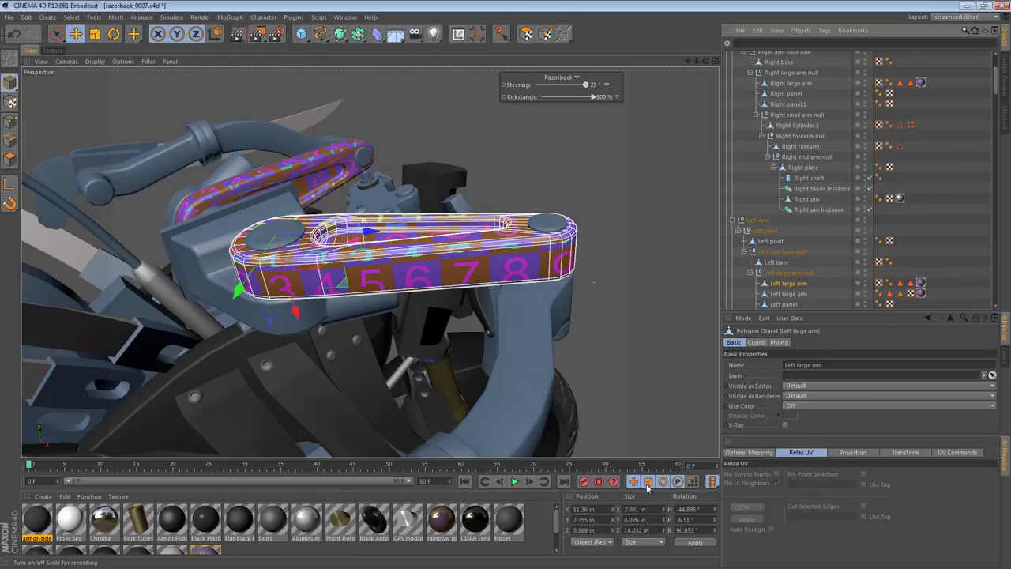
Set the new Left large arm's position to 0 in and its rotation to 0° on all axes
left_click(598, 508)
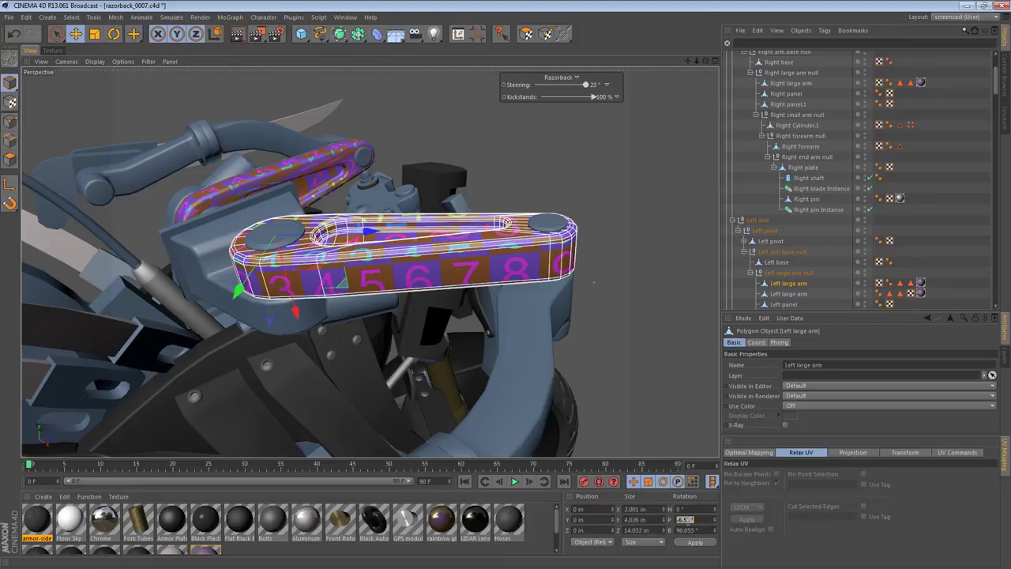
left_click(695, 542)
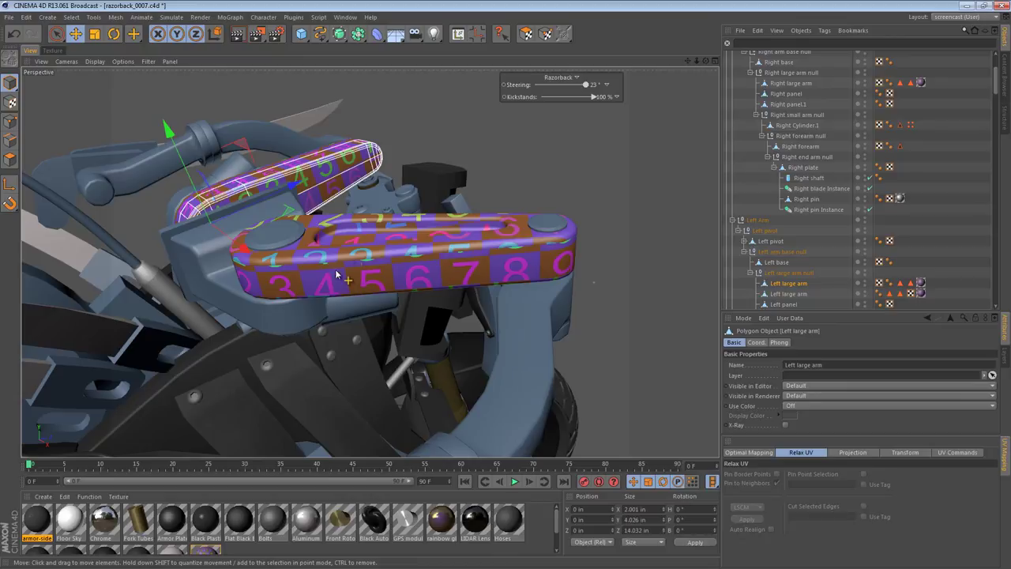
left_click_drag(289, 189, 304, 248, "alt")
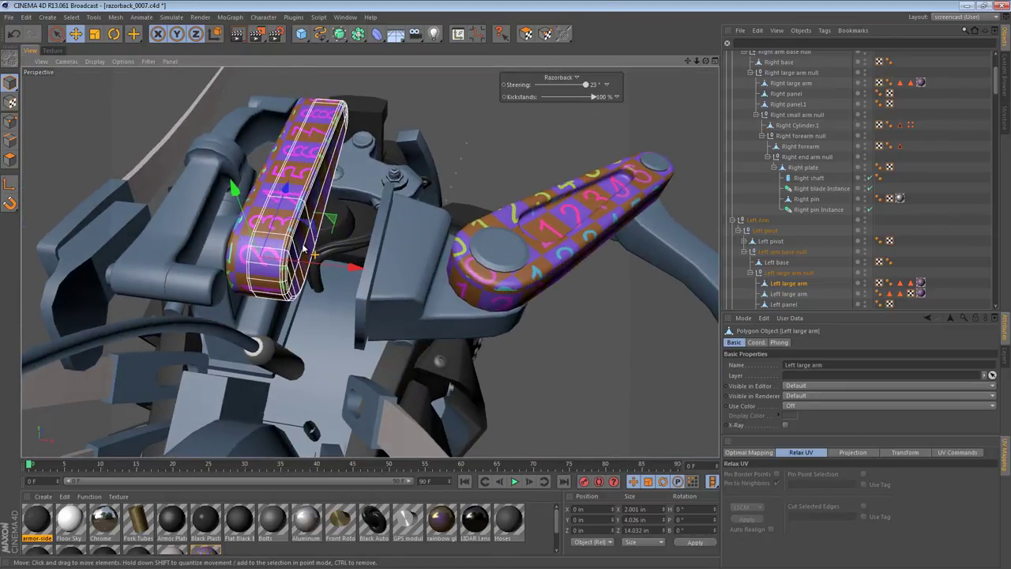
Mirror the new Left large arm by making its X size negative and shift it along X to about 1.01 in
left_click(623, 509)
type("-")
key("Return")
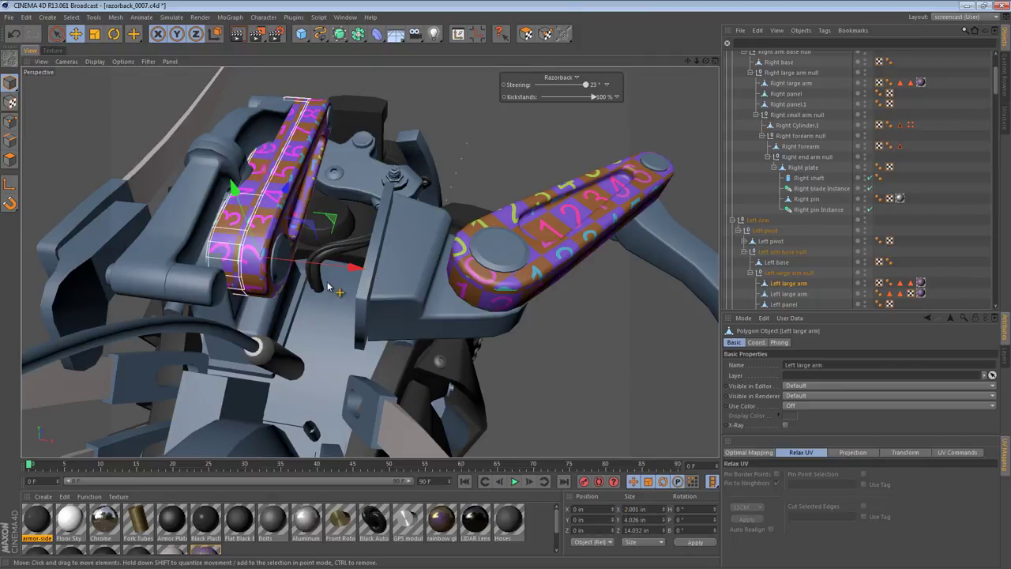
mouse_move(335, 272)
left_mouse_down()
mouse_move(354, 271)
mouse_move(342, 264)
left_mouse_up()
left_click_drag(281, 278, 225, 231, "alt")
Delete the original Left large arm from Left large arm null, keeping the mirrored copy
left_click(796, 295)
key("Delete")
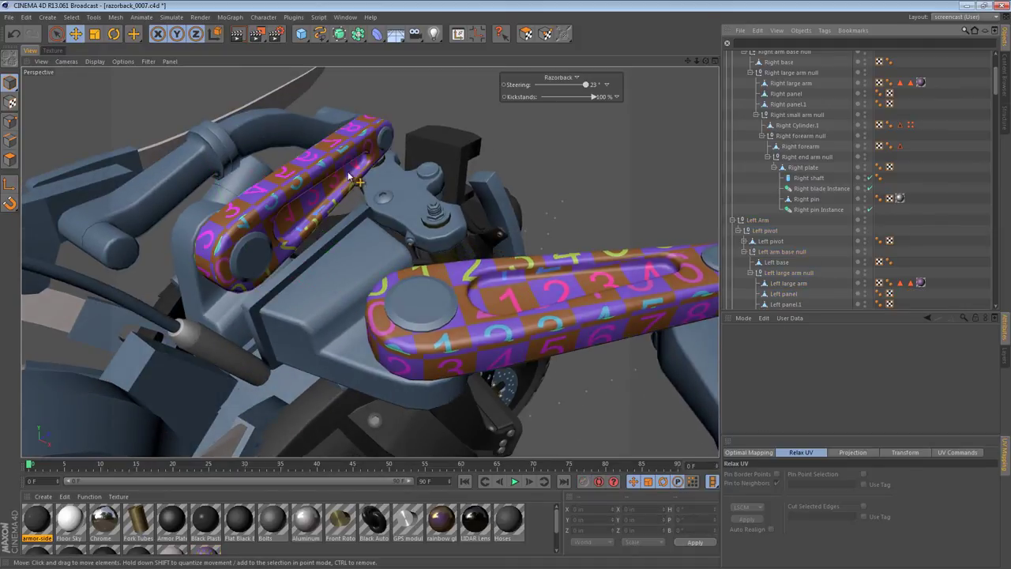
mouse_move(347, 176)
left_mouse_down("alt")
mouse_move(254, 140)
mouse_move(341, 170)
left_mouse_up("alt")
Copy the X position of Right large arm, -1.039 in, into the X position of Left large arm
left_click(307, 180)
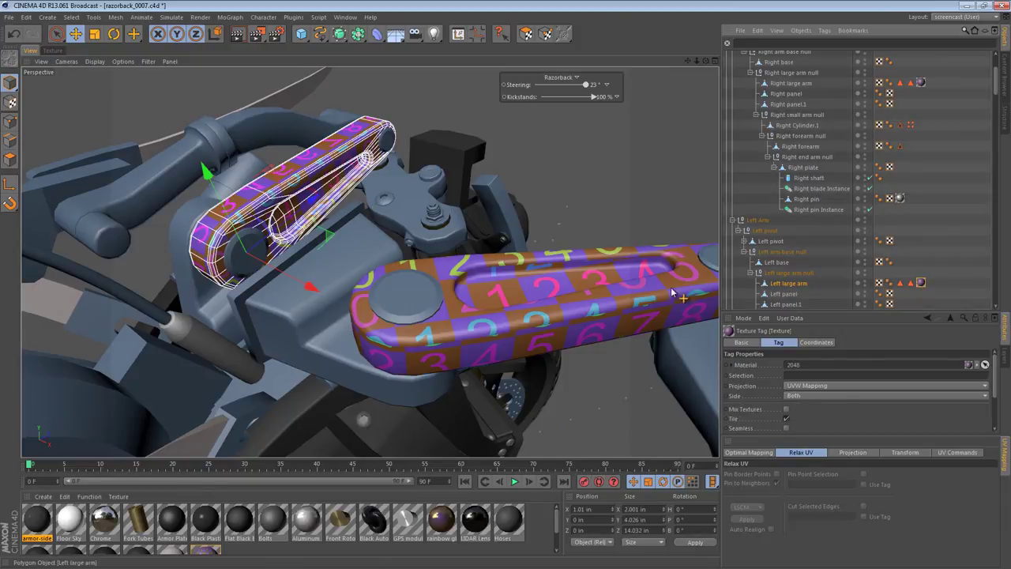
left_click(584, 302)
left_click(592, 509)
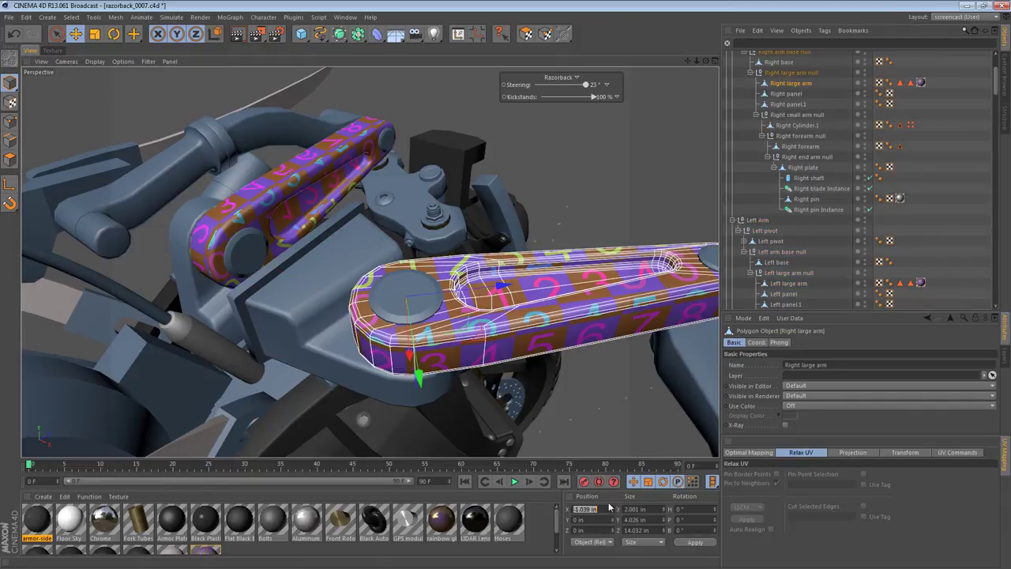
left_click(795, 283)
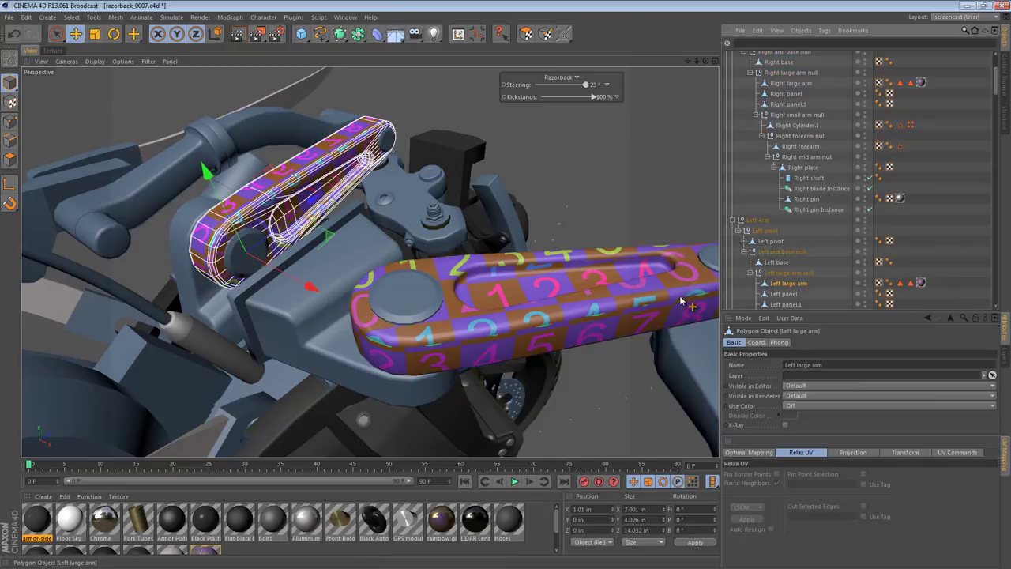
left_click(600, 507)
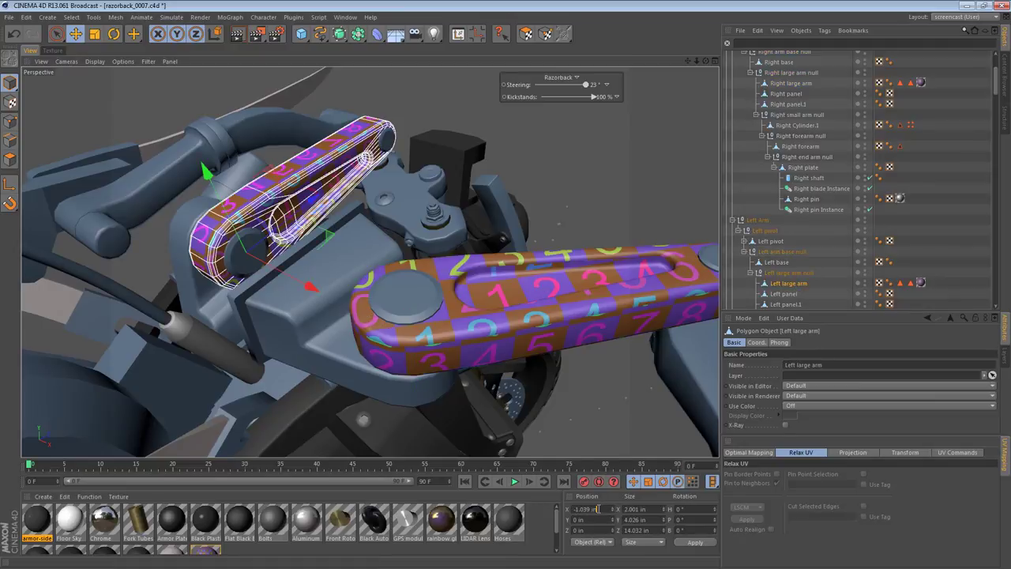
key("Return")
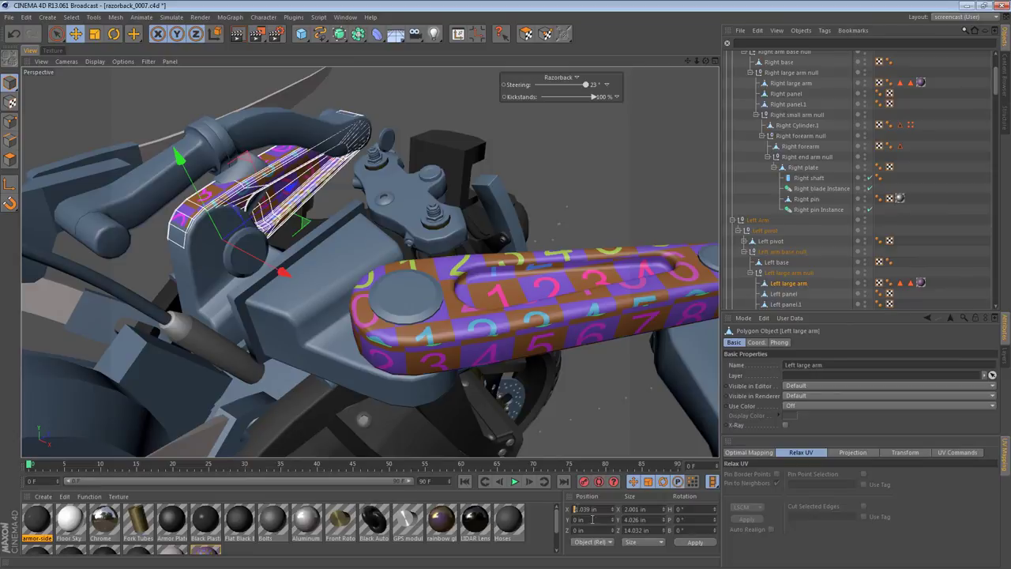
Set the Left large arm's X position to positive 1.039 in
key("Return")
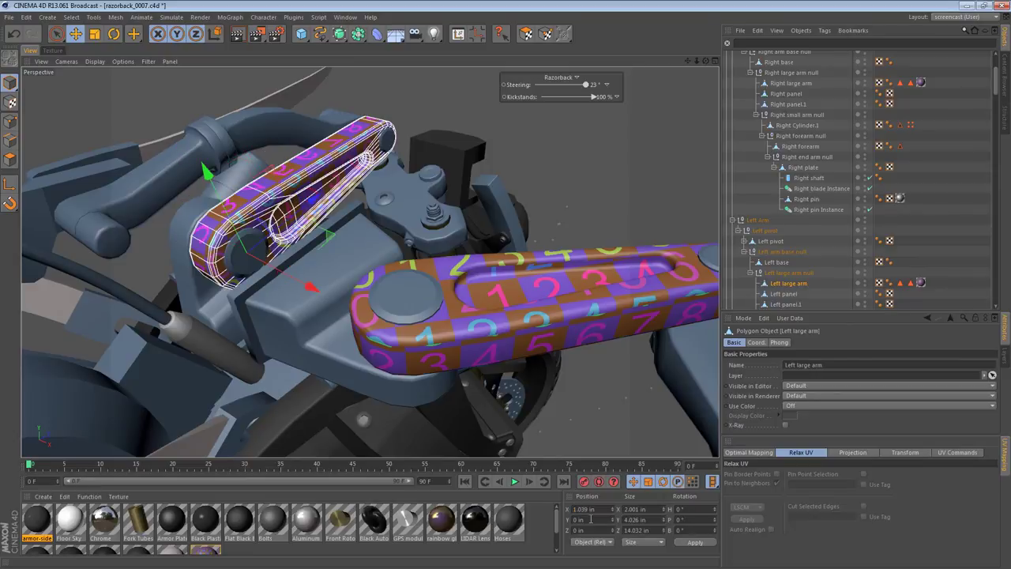
left_click_drag(303, 172, 278, 164, "alt")
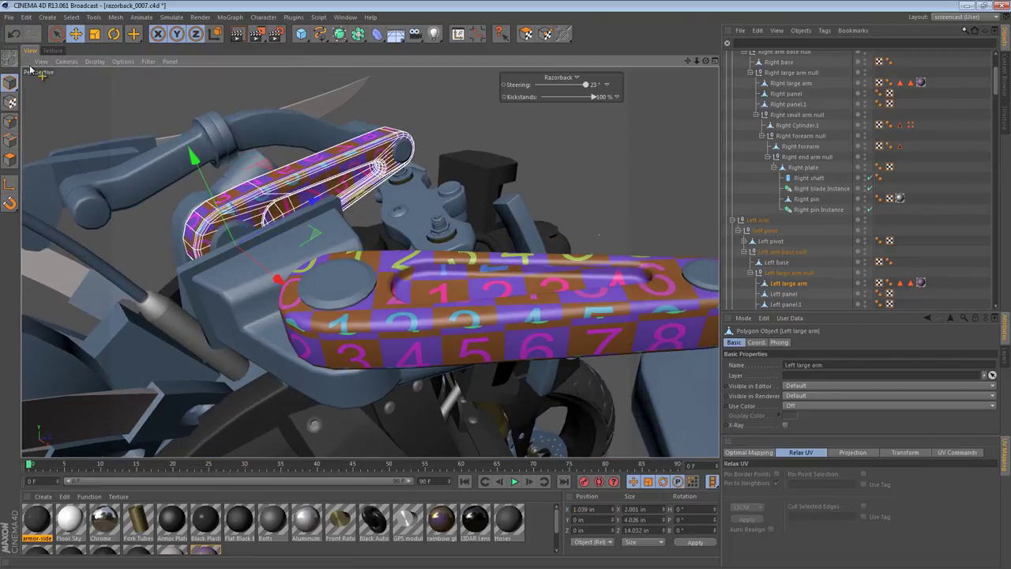
Inspect the Left large arm's UV layout in UV polygon mode and compare the checker texture on both large arms in the perspective view
left_click(52, 50)
left_click(525, 34)
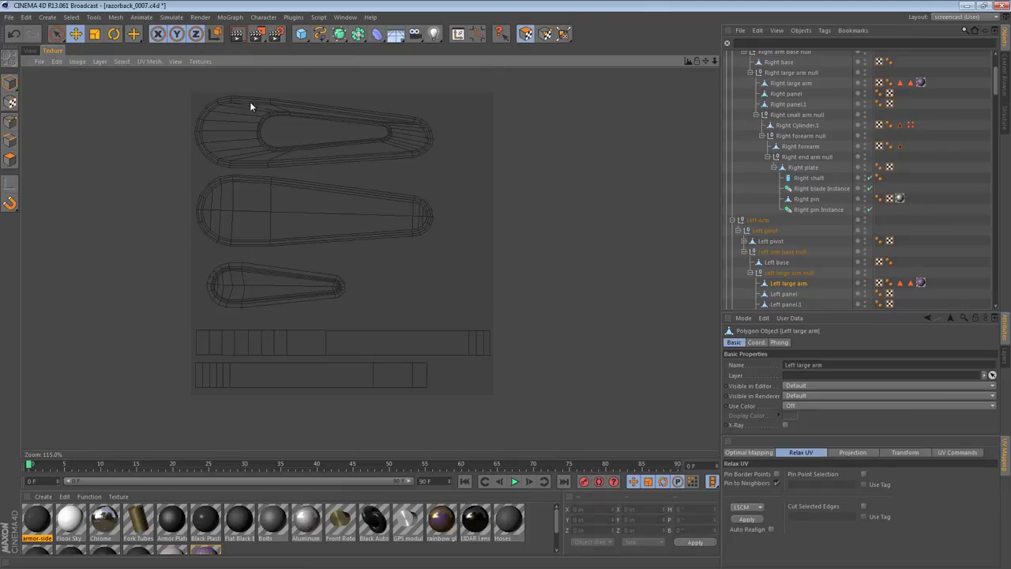
left_click(33, 52)
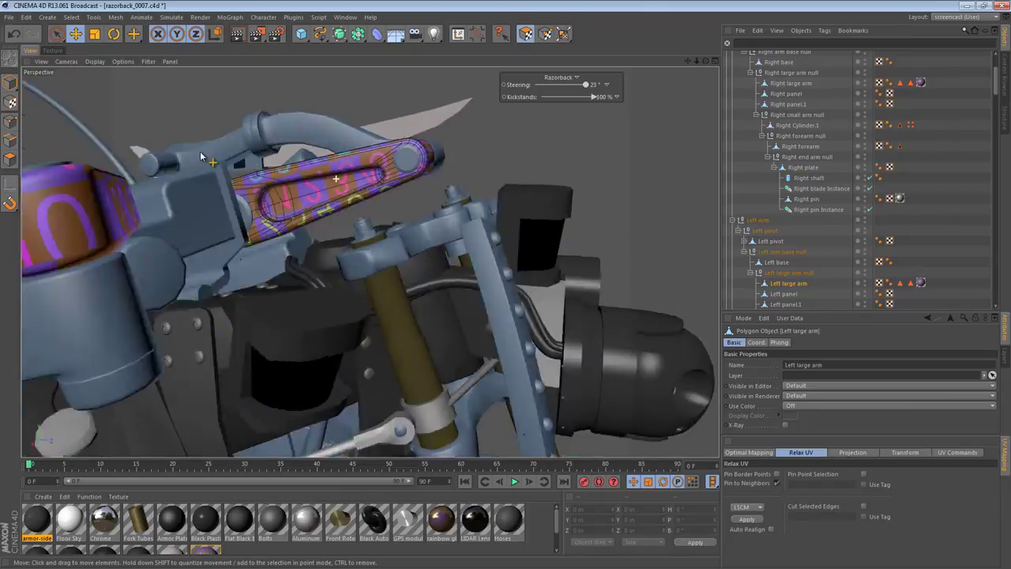
left_click_drag(196, 156, 298, 202, "alt")
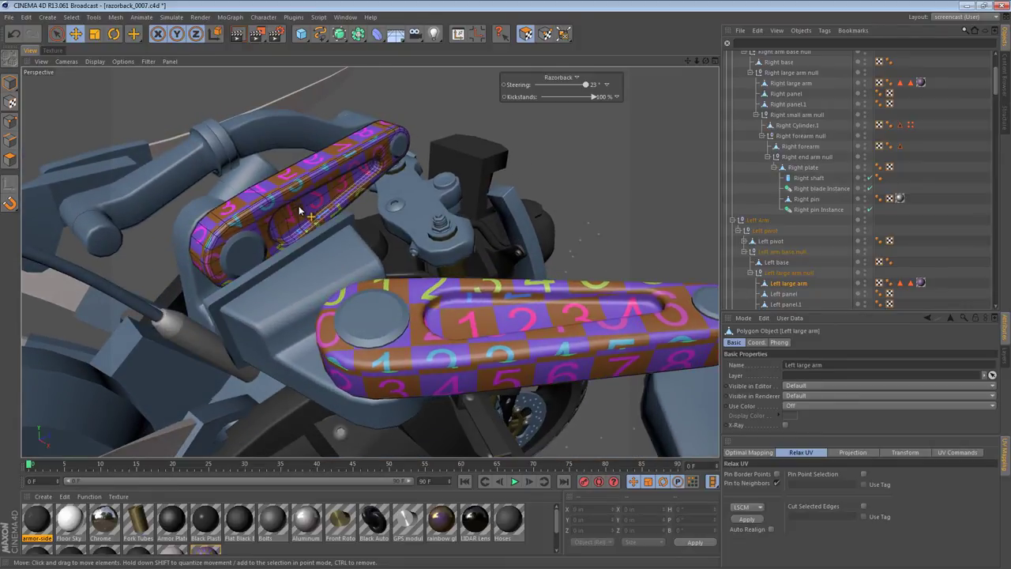
left_click_drag(387, 266, 193, 195, "alt")
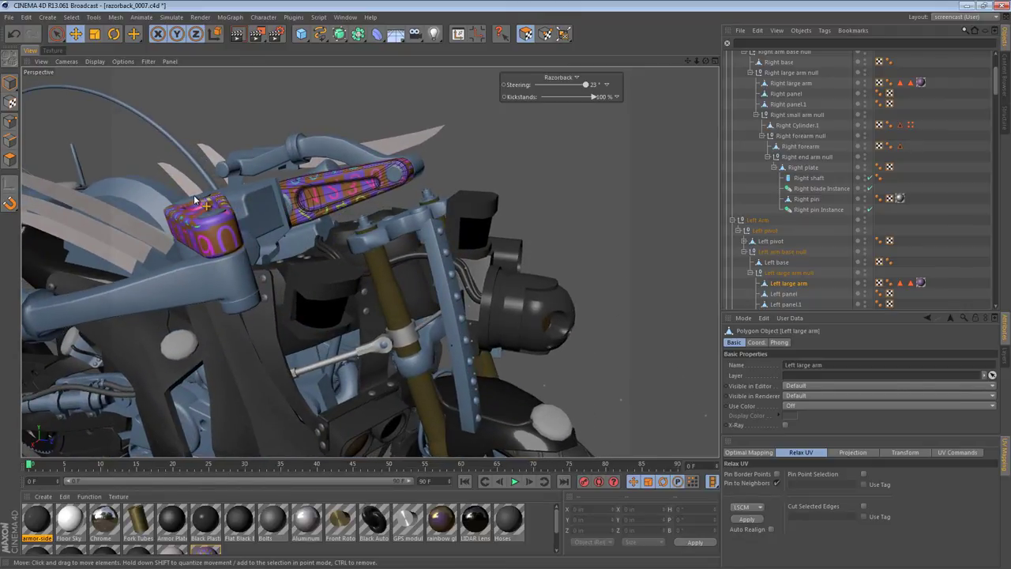